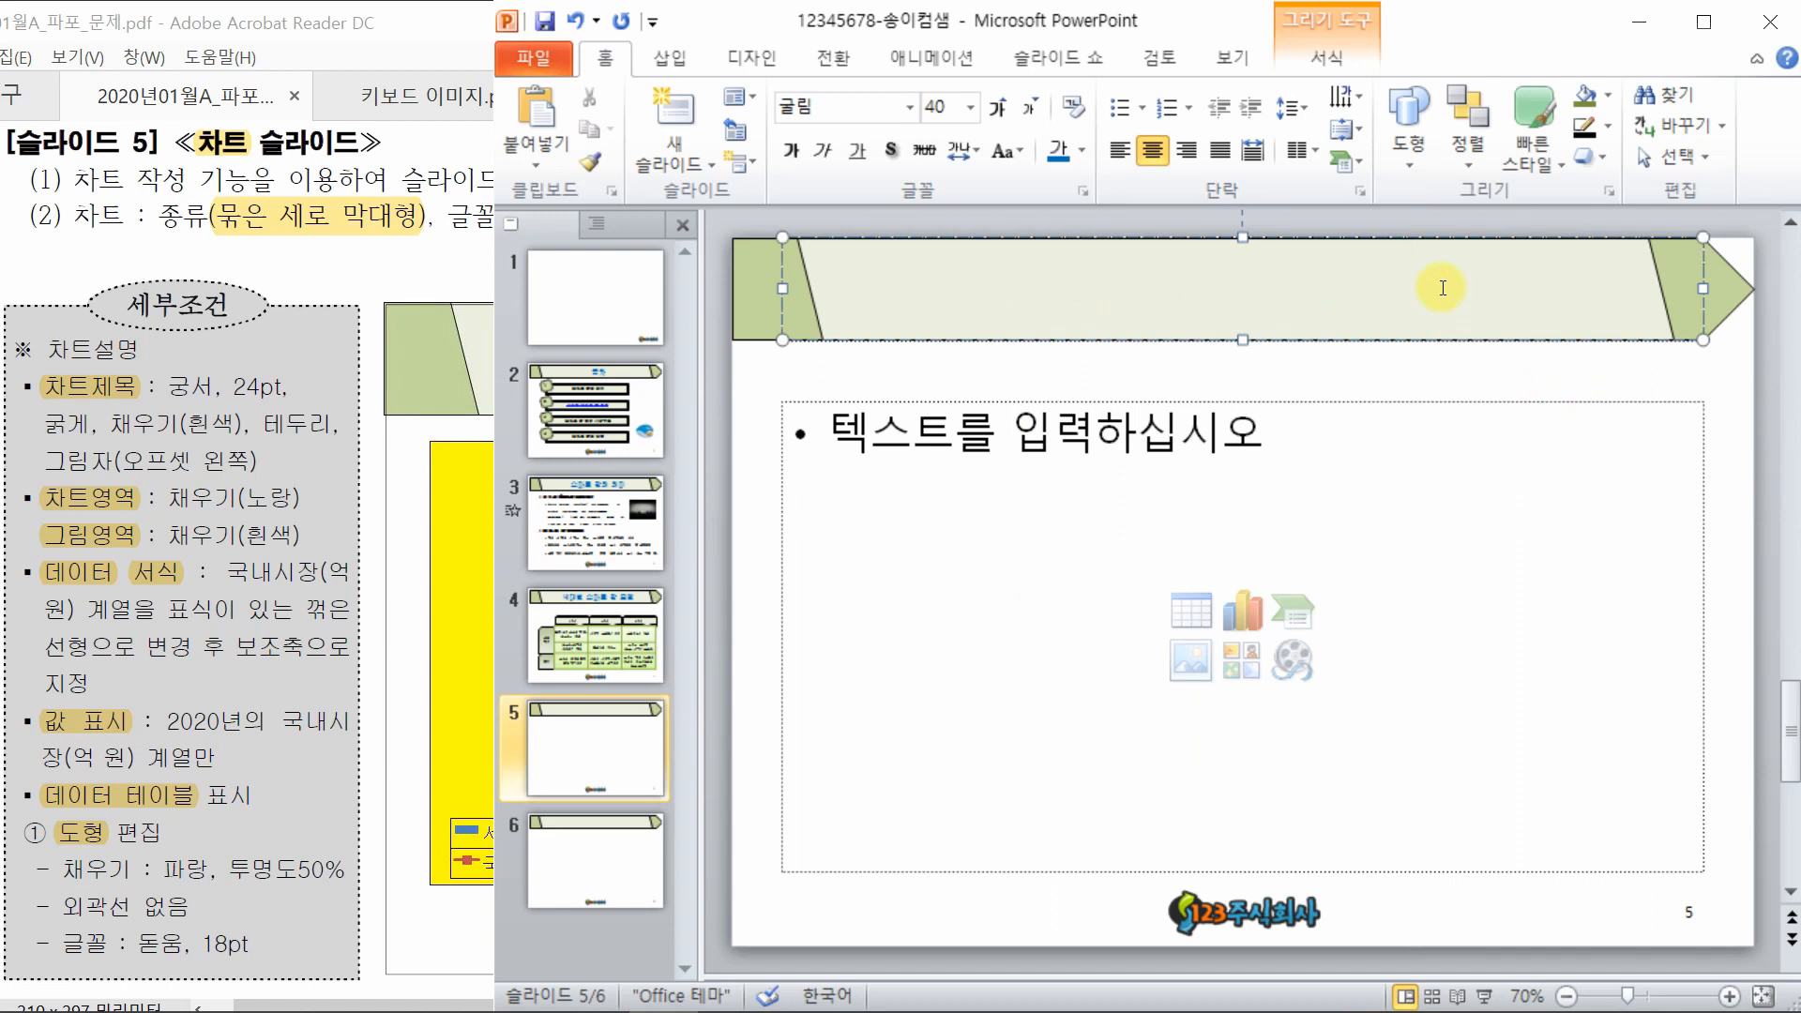
# - Enter the title "스마트 팜 분야 시장규모" in slide 5's title placeholder
pyautogui.write('스마트 팡')
pyautogui.write(' 분야 시장규모')
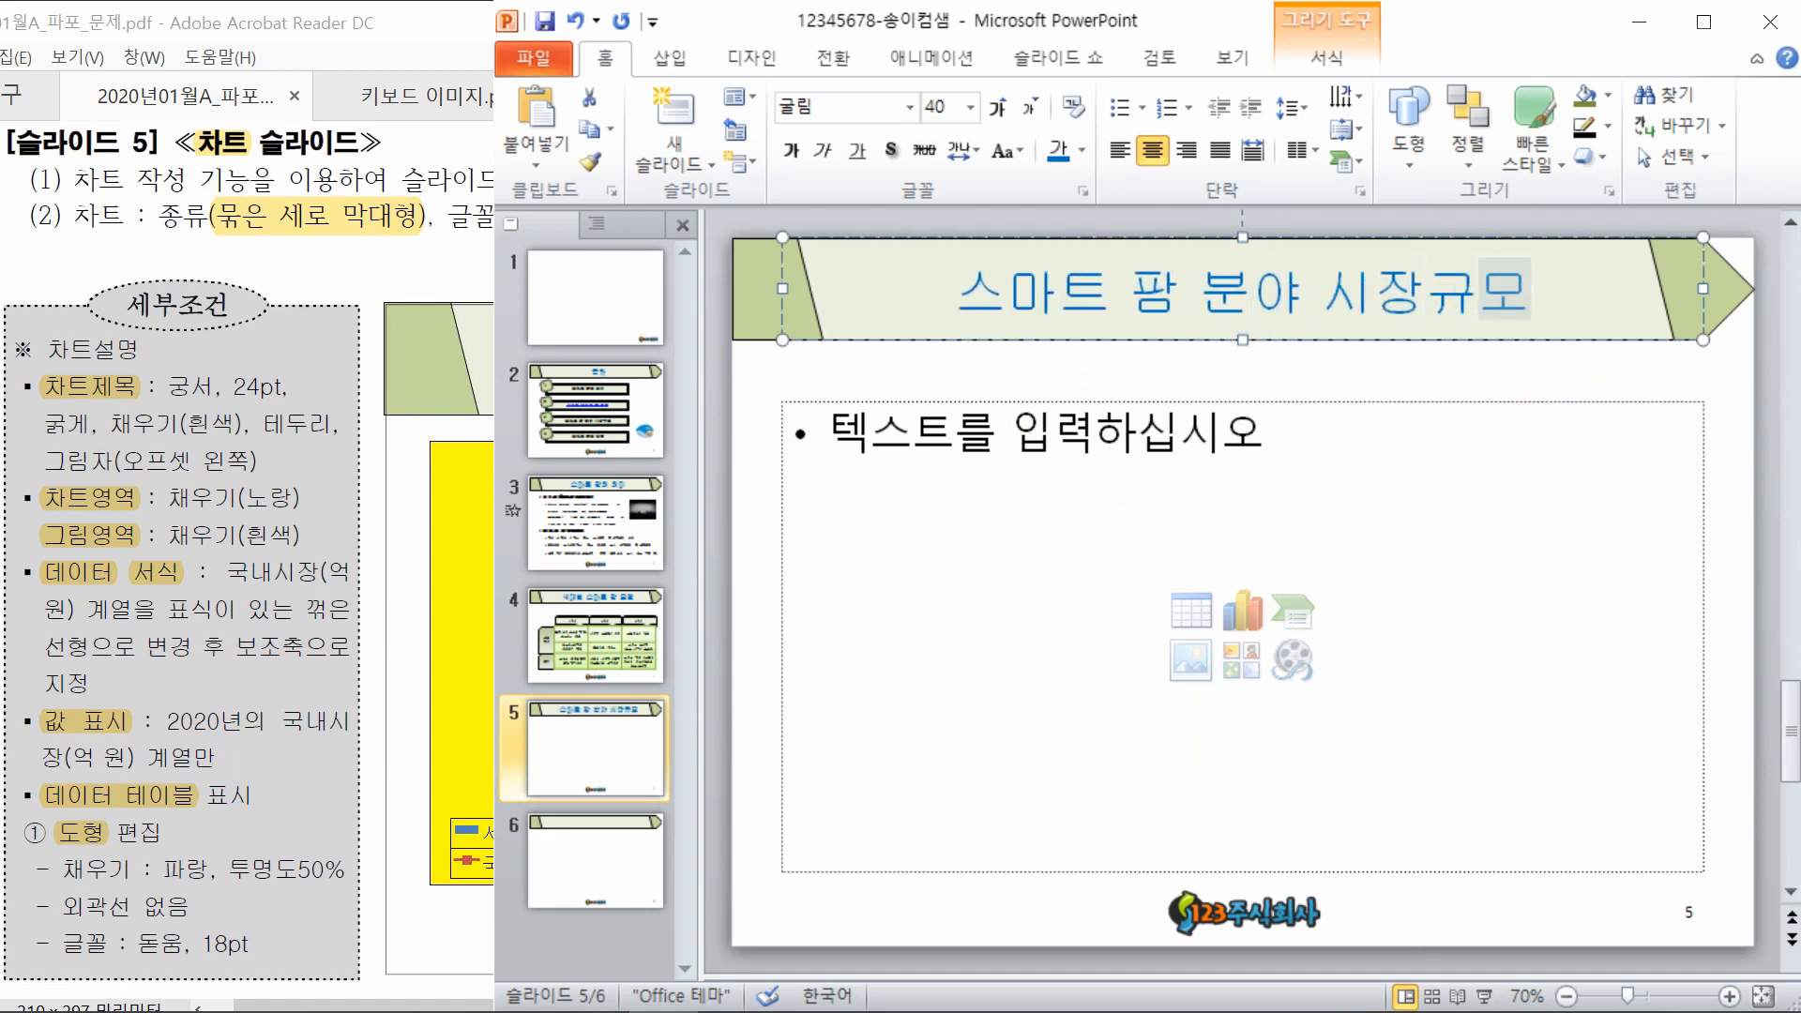
pyautogui.click(1238, 361)
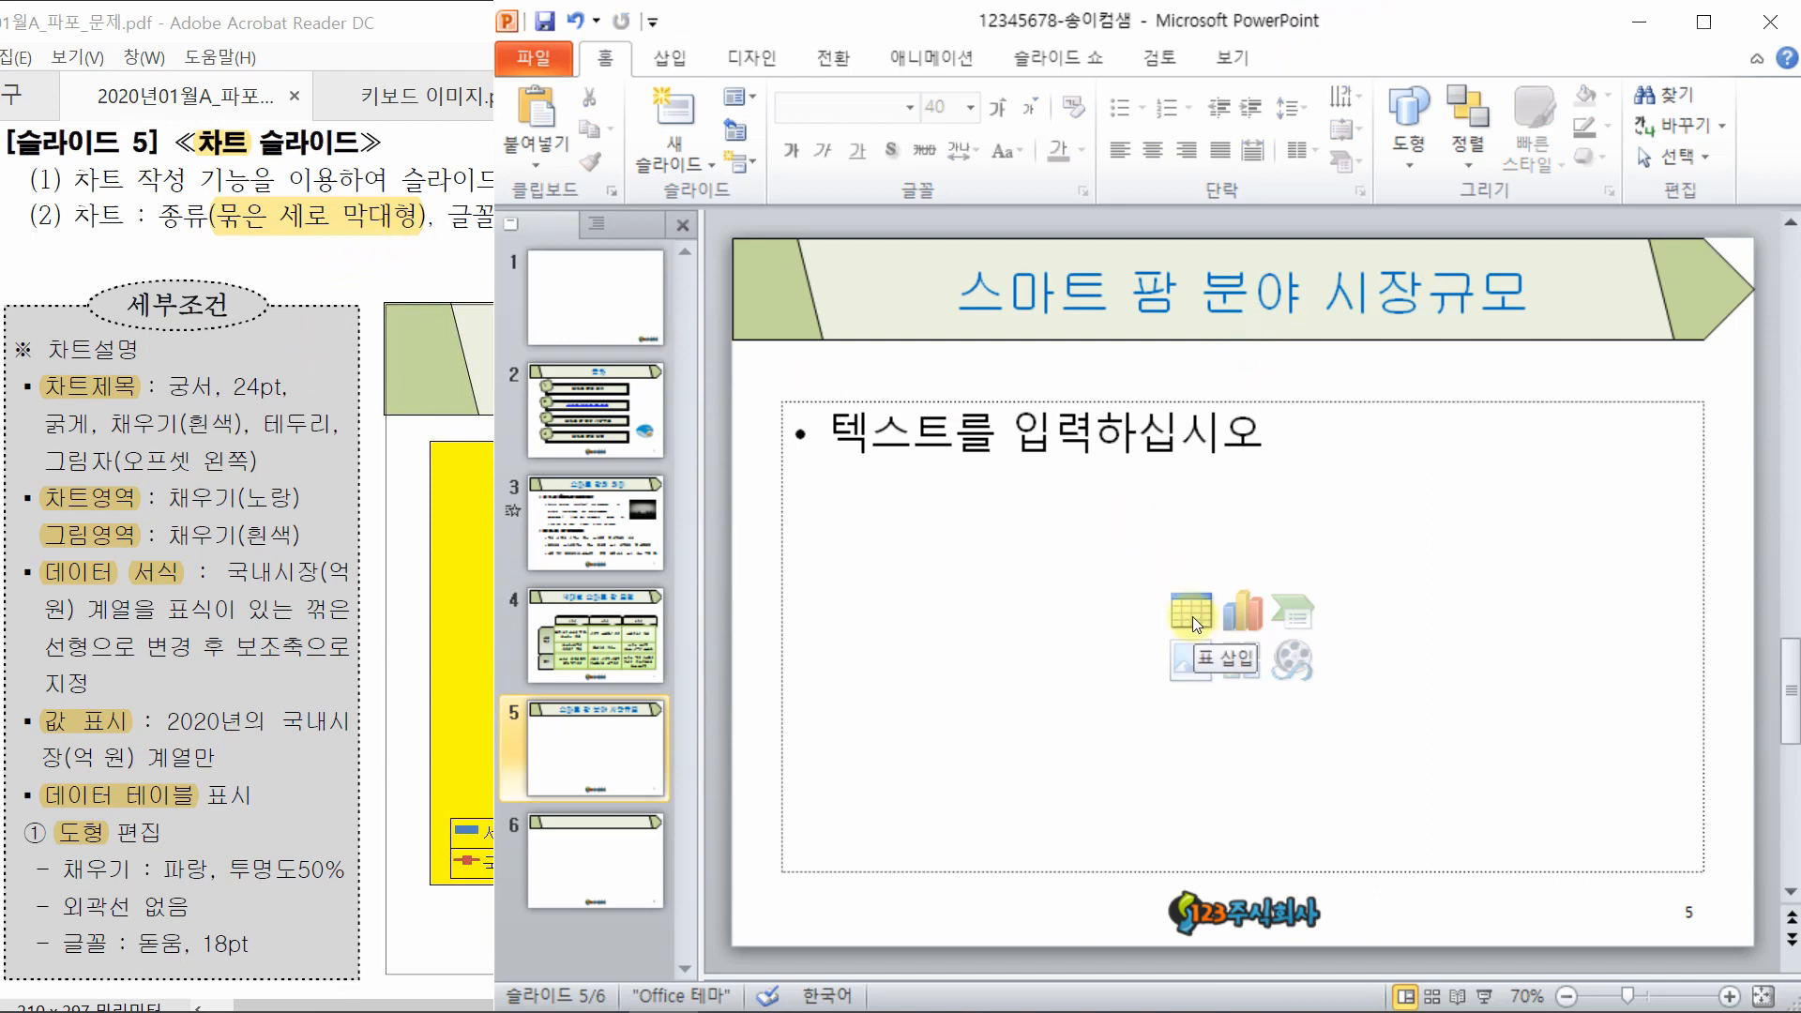
# - Insert a clustered column chart (묶은 세로 막대형) into slide 5's content placeholder
pyautogui.click(1247, 610)
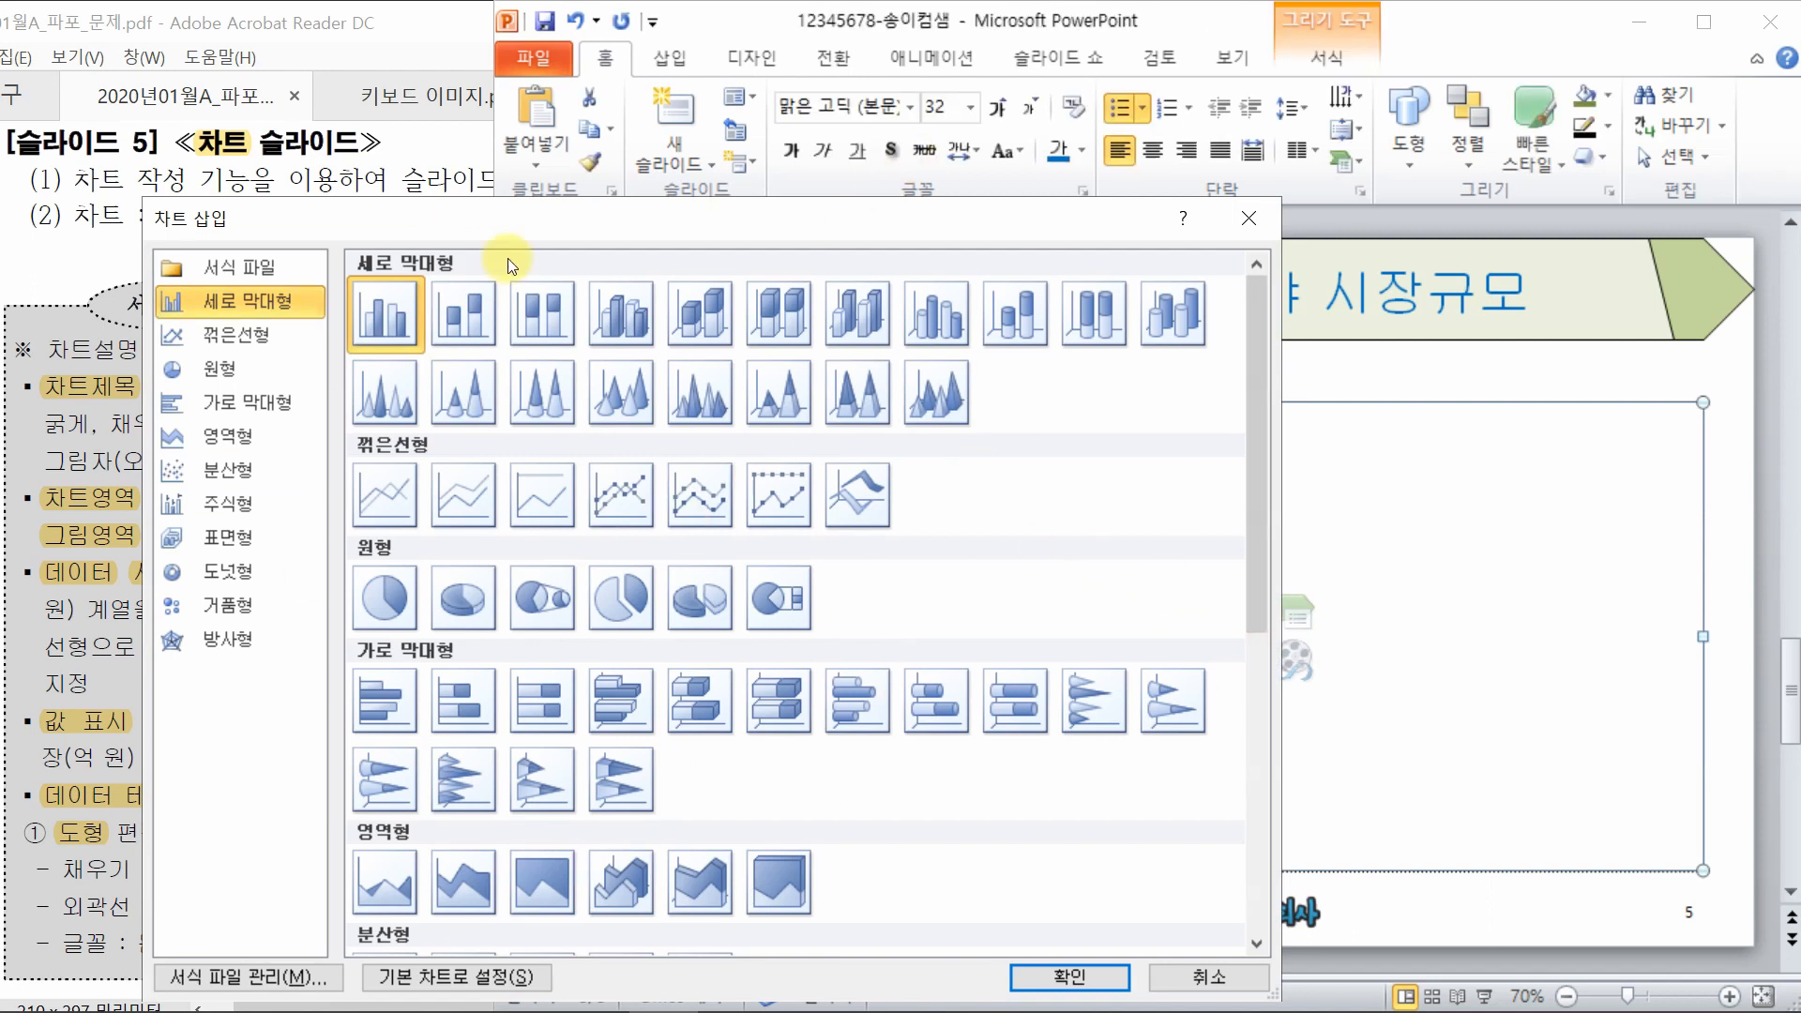
pyautogui.moveTo(516, 227); pyautogui.dragTo(919, 186)
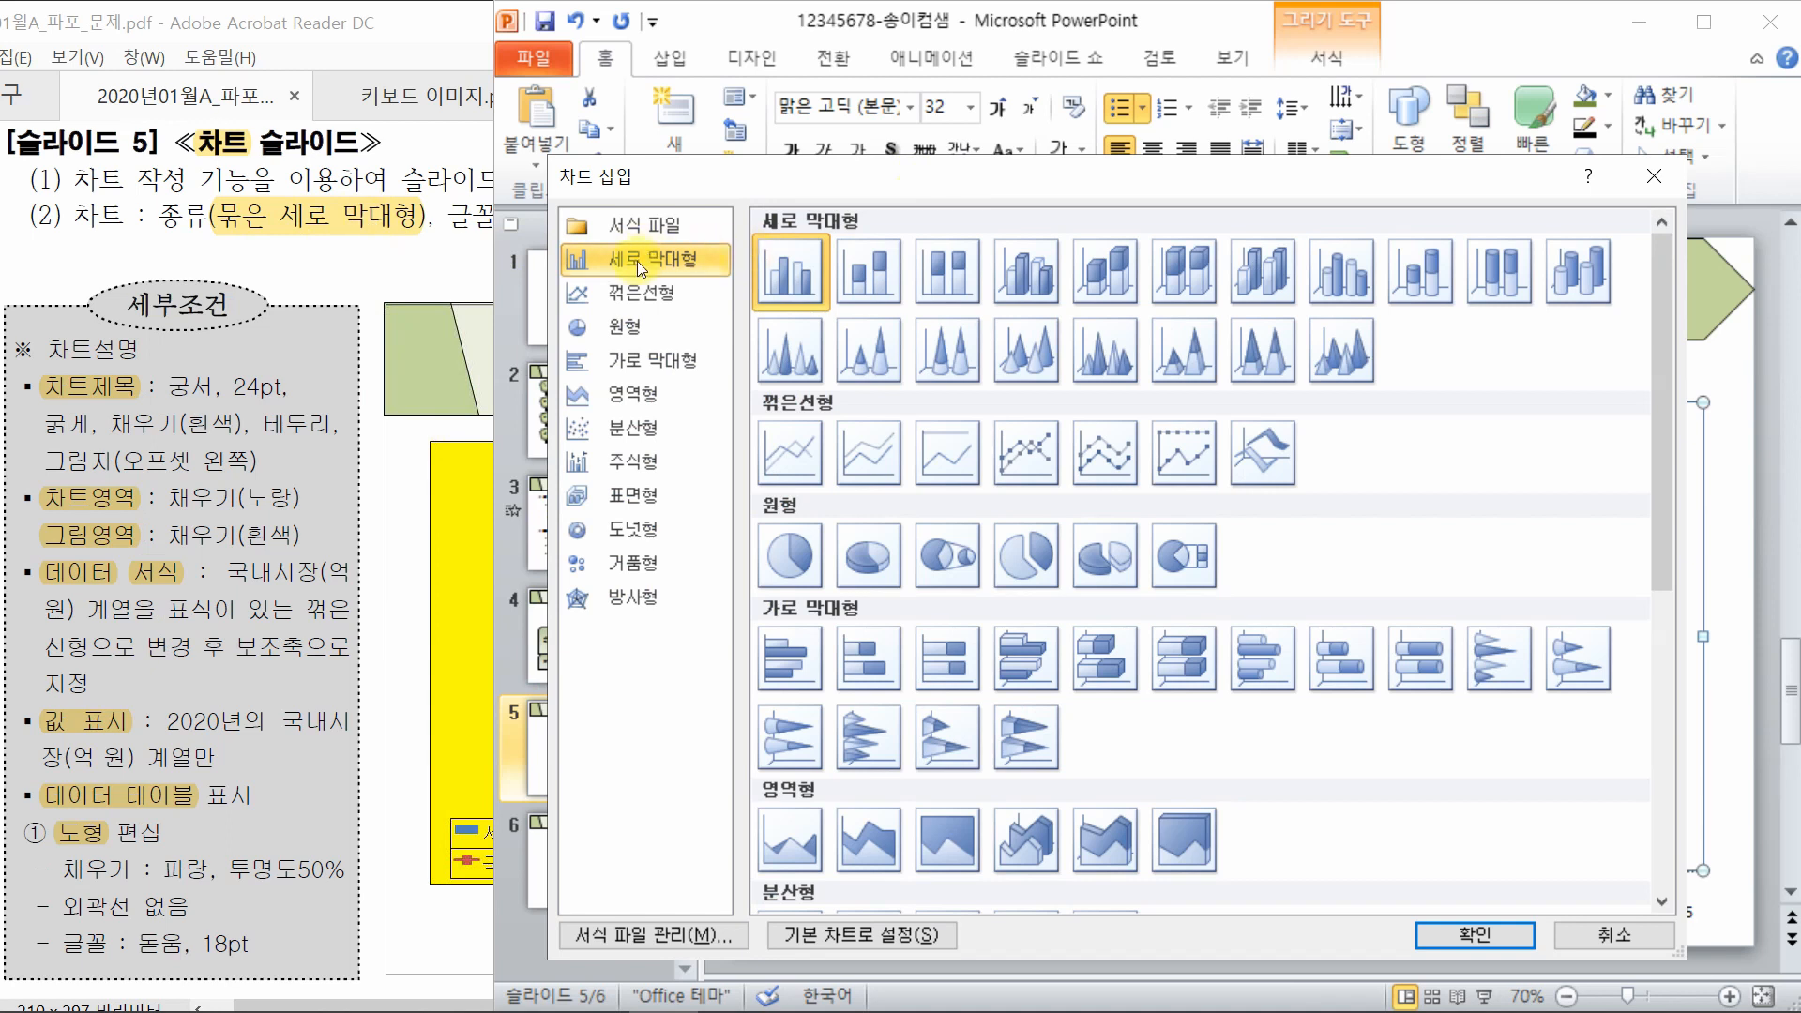
pyautogui.click(795, 277)
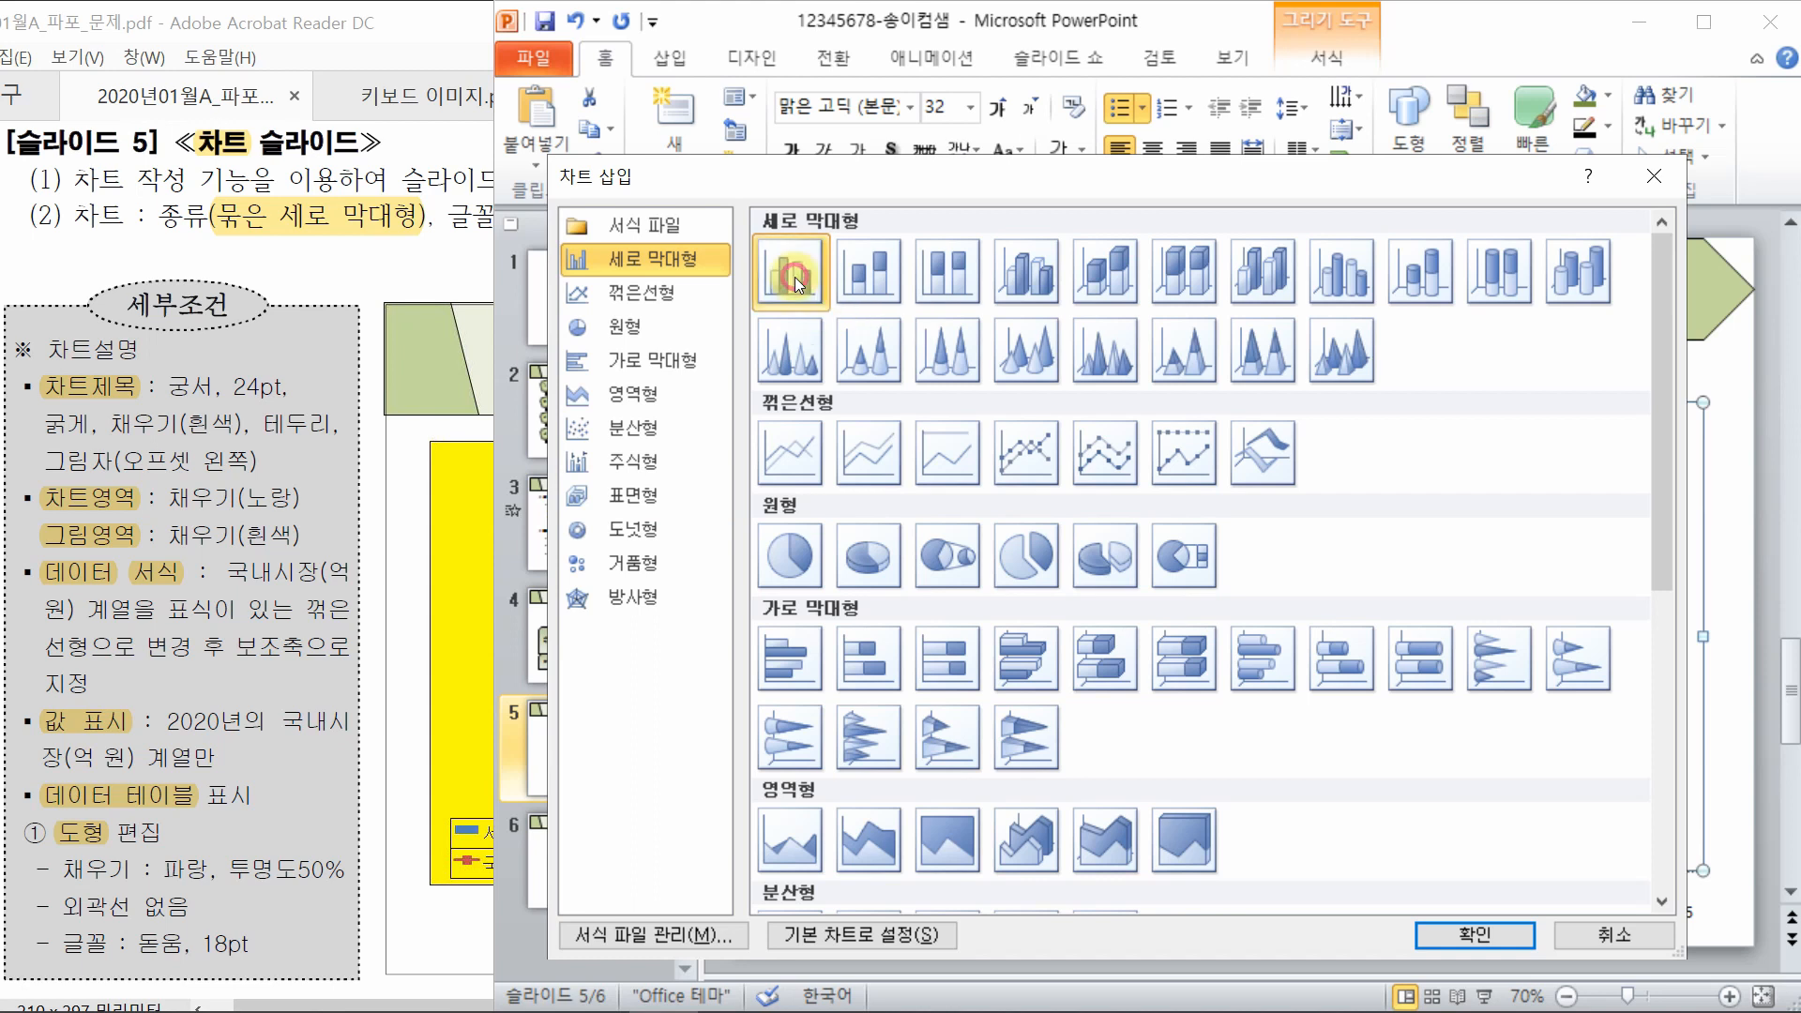
pyautogui.click(1495, 943)
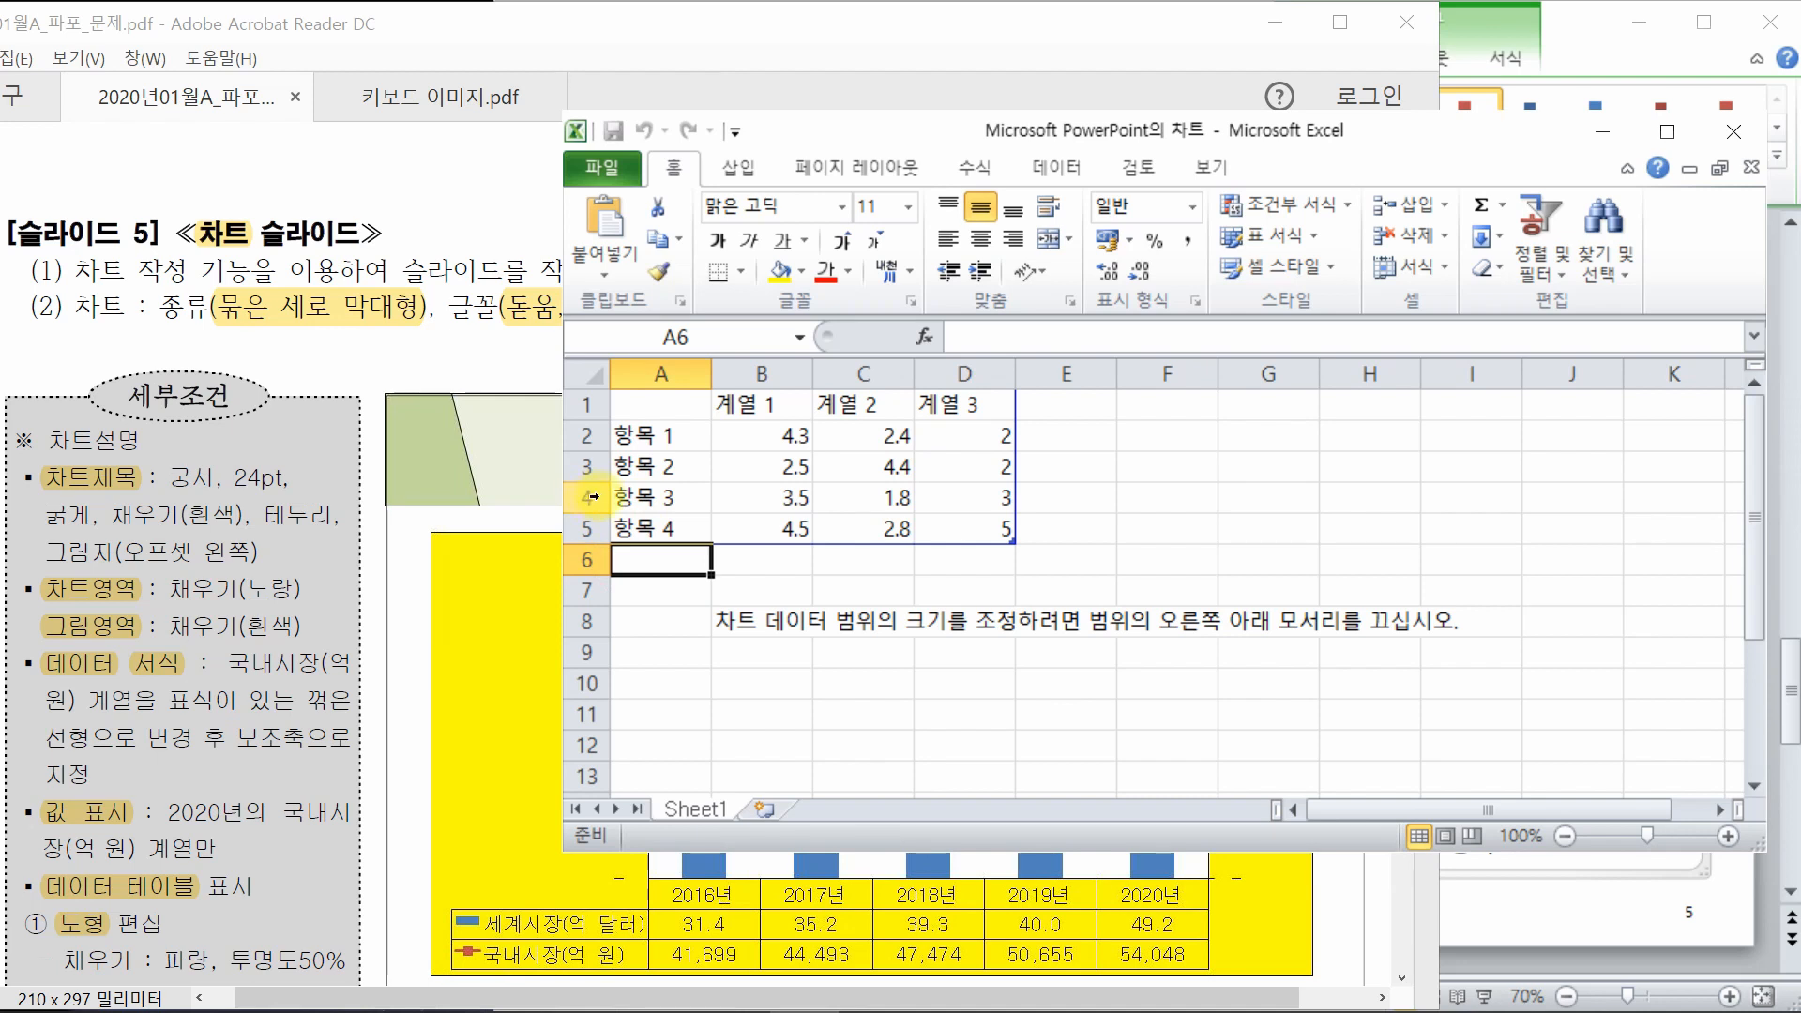
# - Delete sample data rows 4 and 5 from the chart datasheet and extend the chart data range to cell F3
pyautogui.click(593, 497)
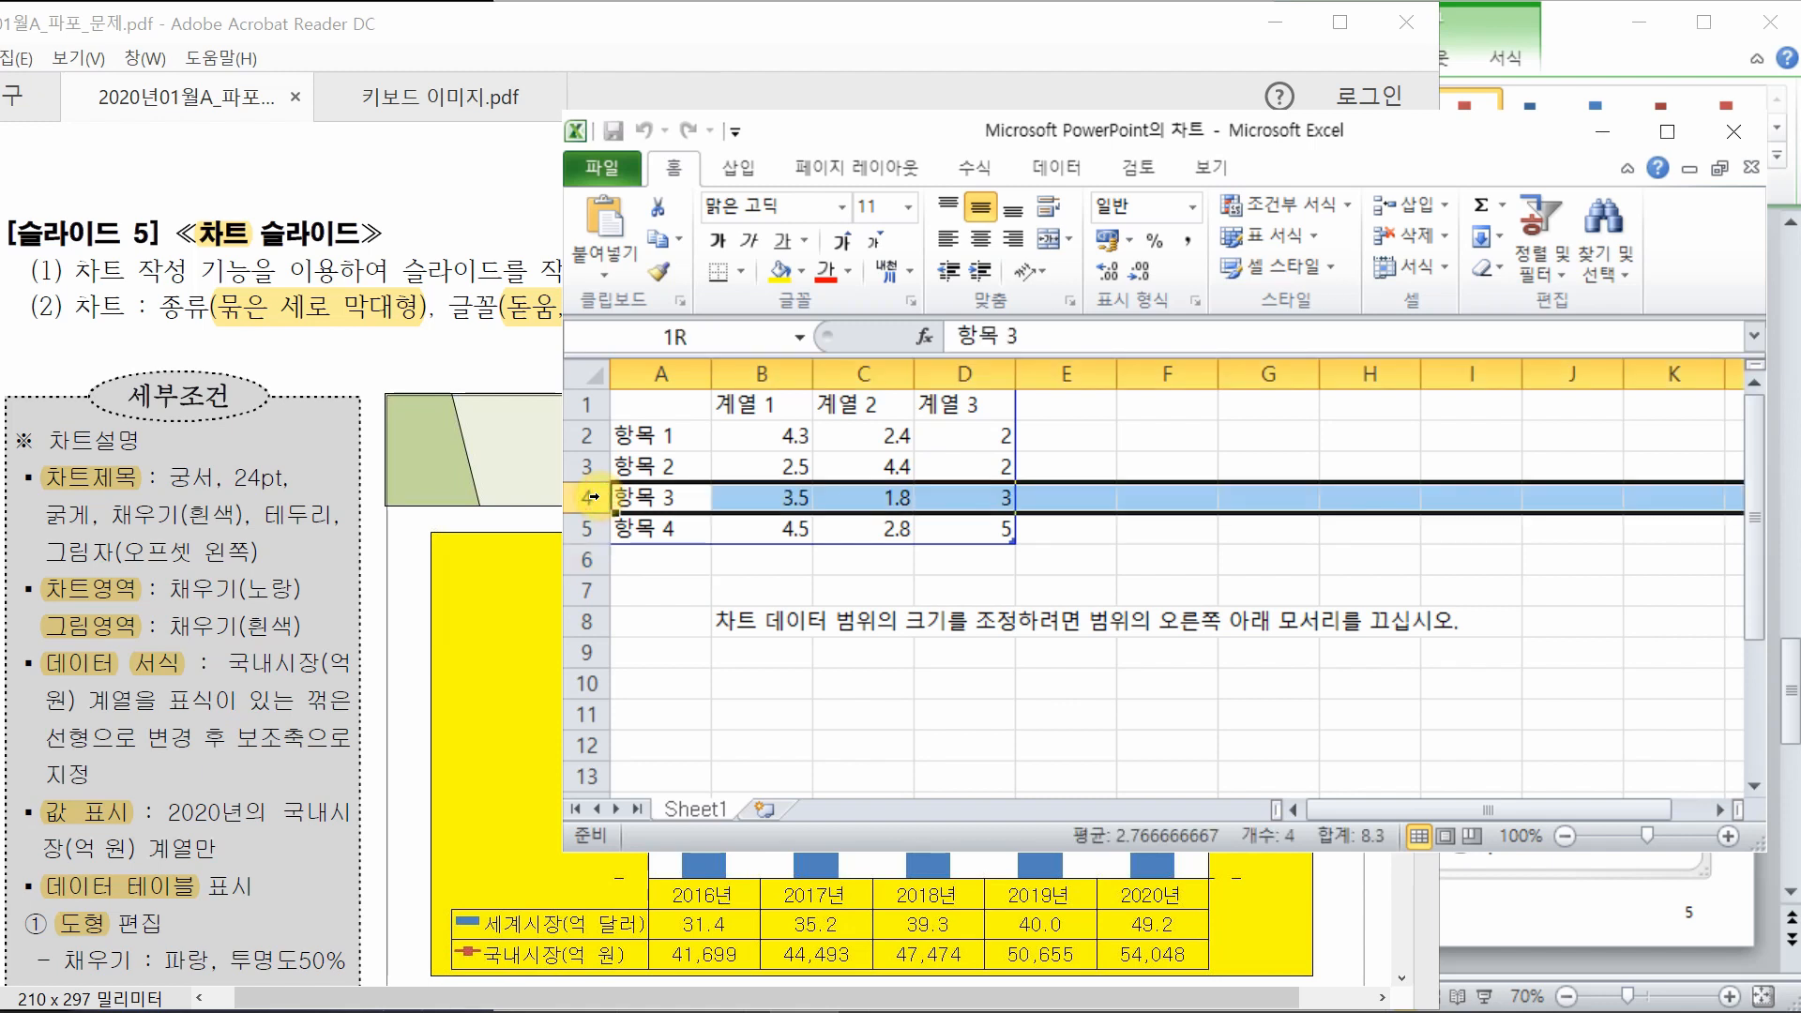
pyautogui.moveTo(593, 497); pyautogui.dragTo(591, 530)
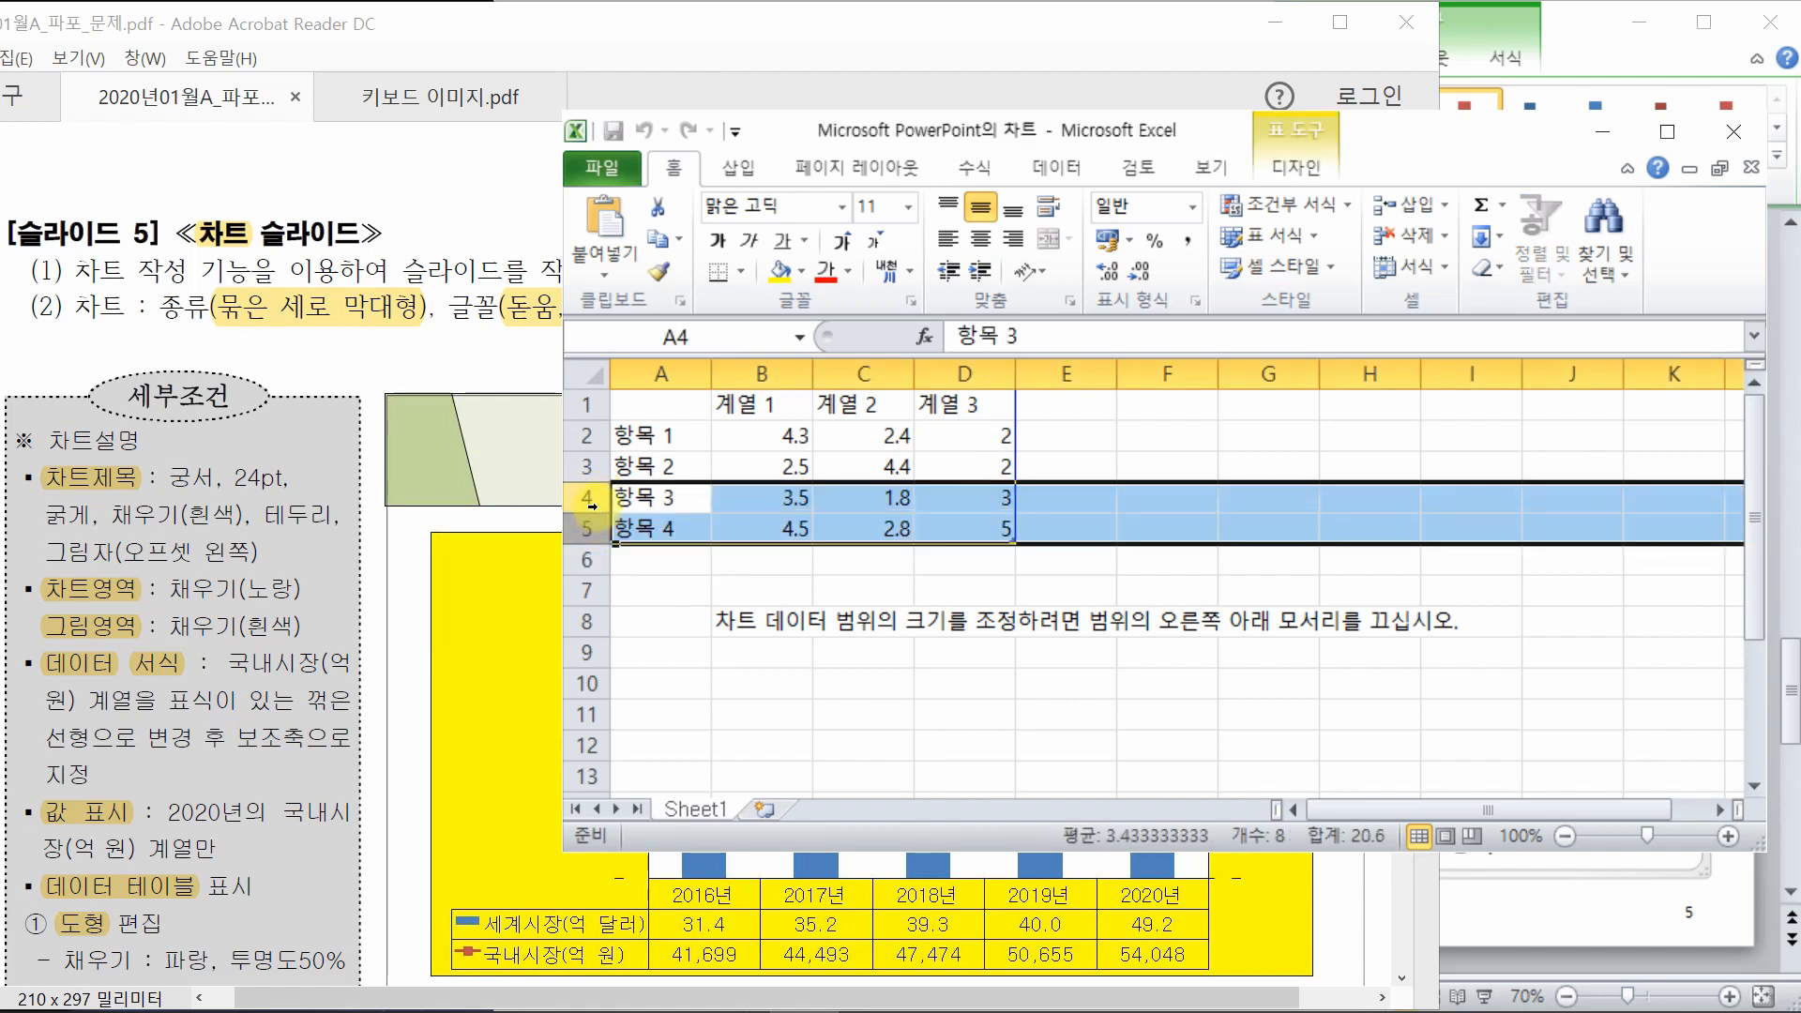
pyautogui.rightClick(667, 527)
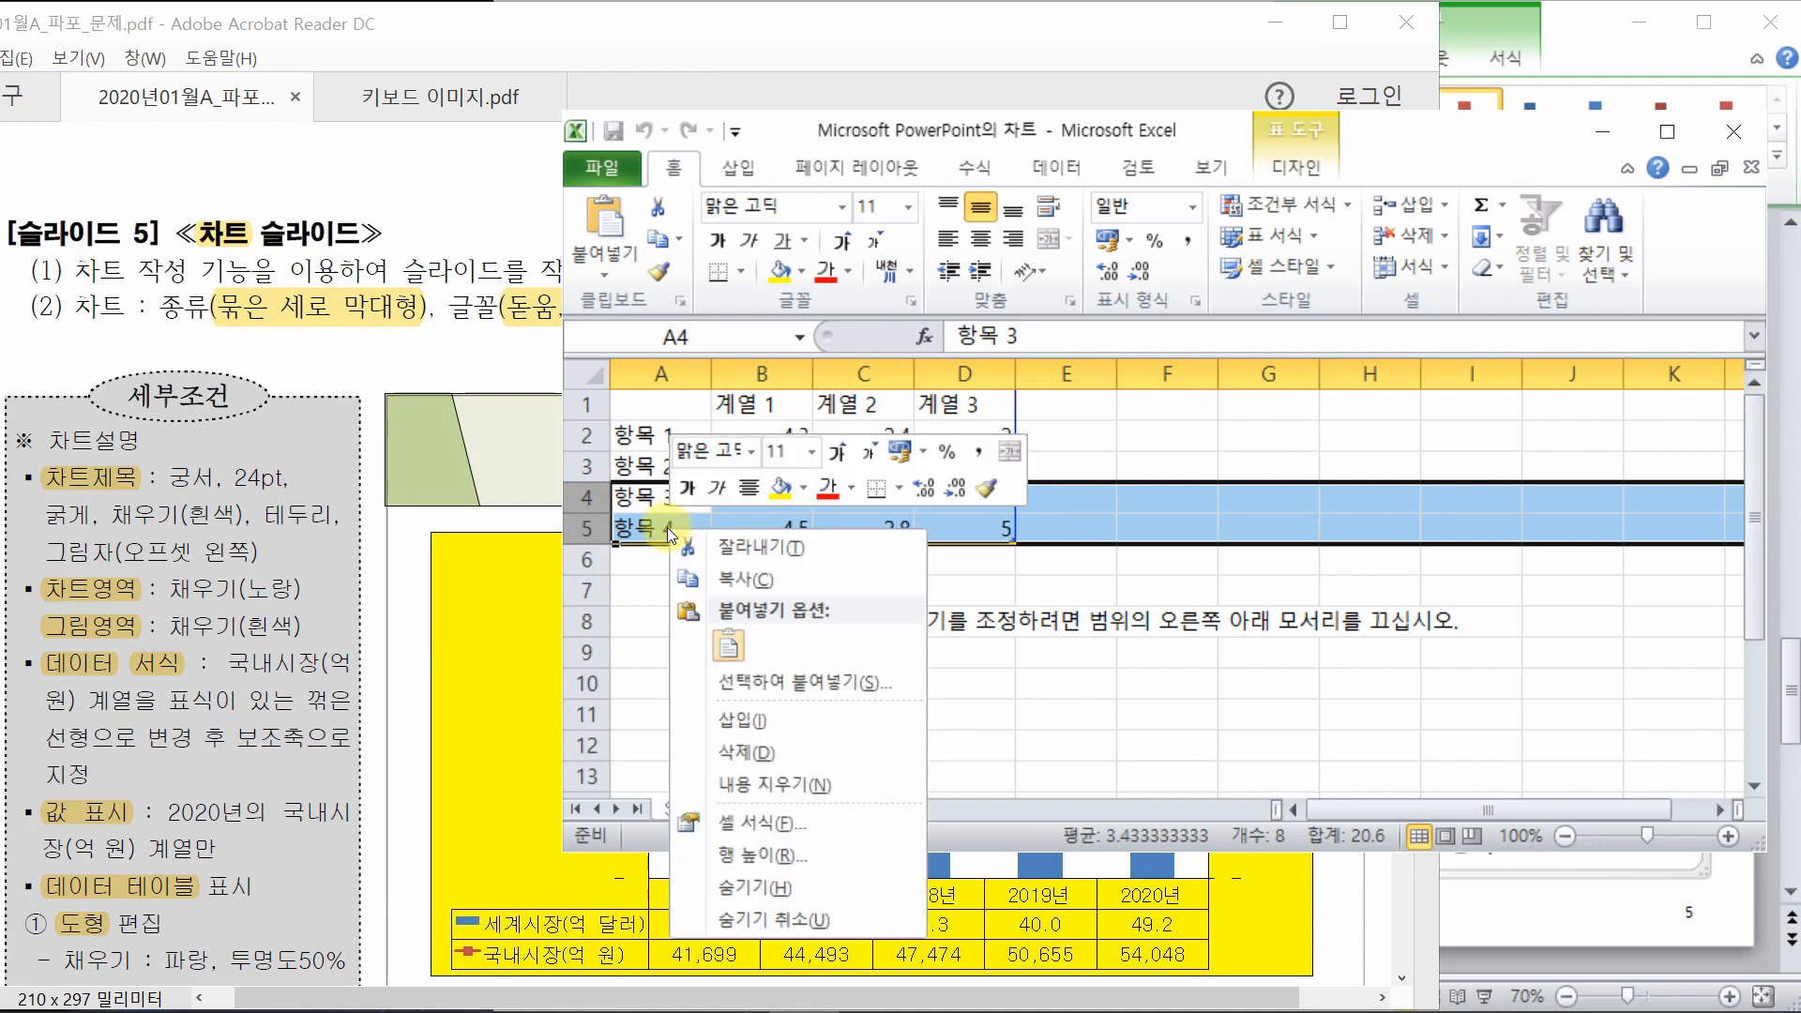
pyautogui.click(750, 751)
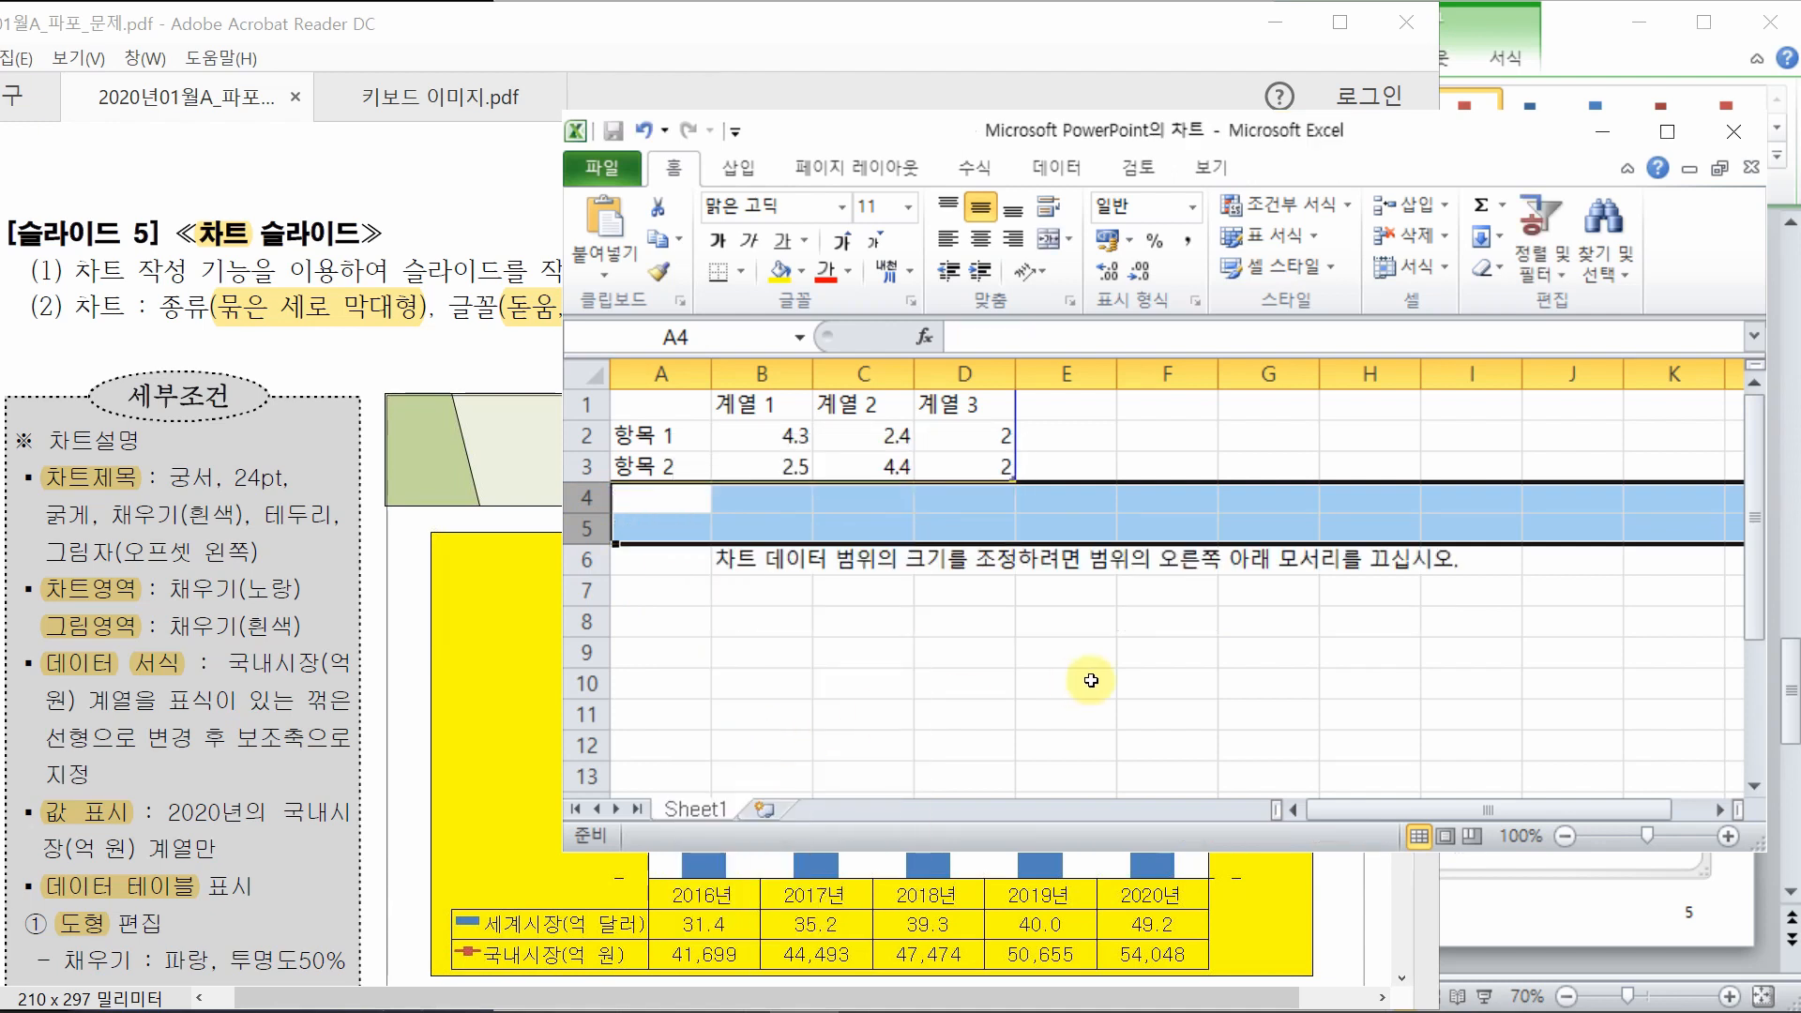
pyautogui.click(1034, 679)
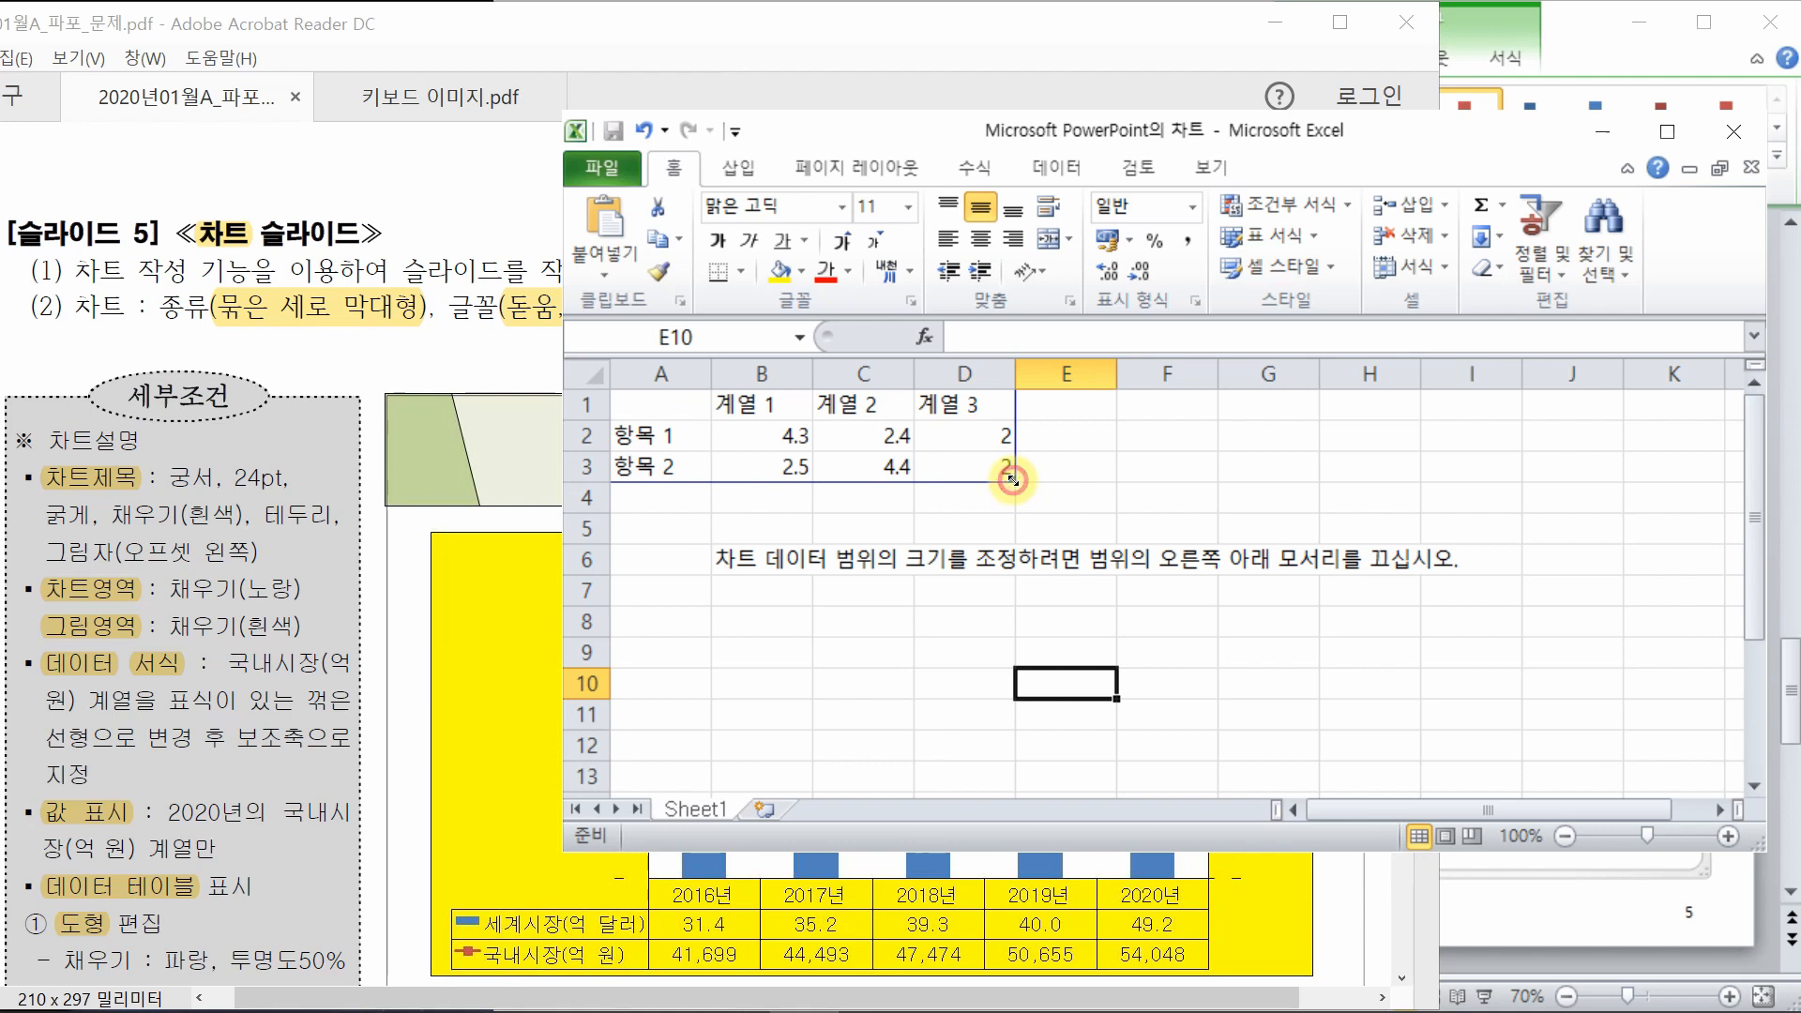
pyautogui.moveTo(1012, 479); pyautogui.dragTo(1216, 481)
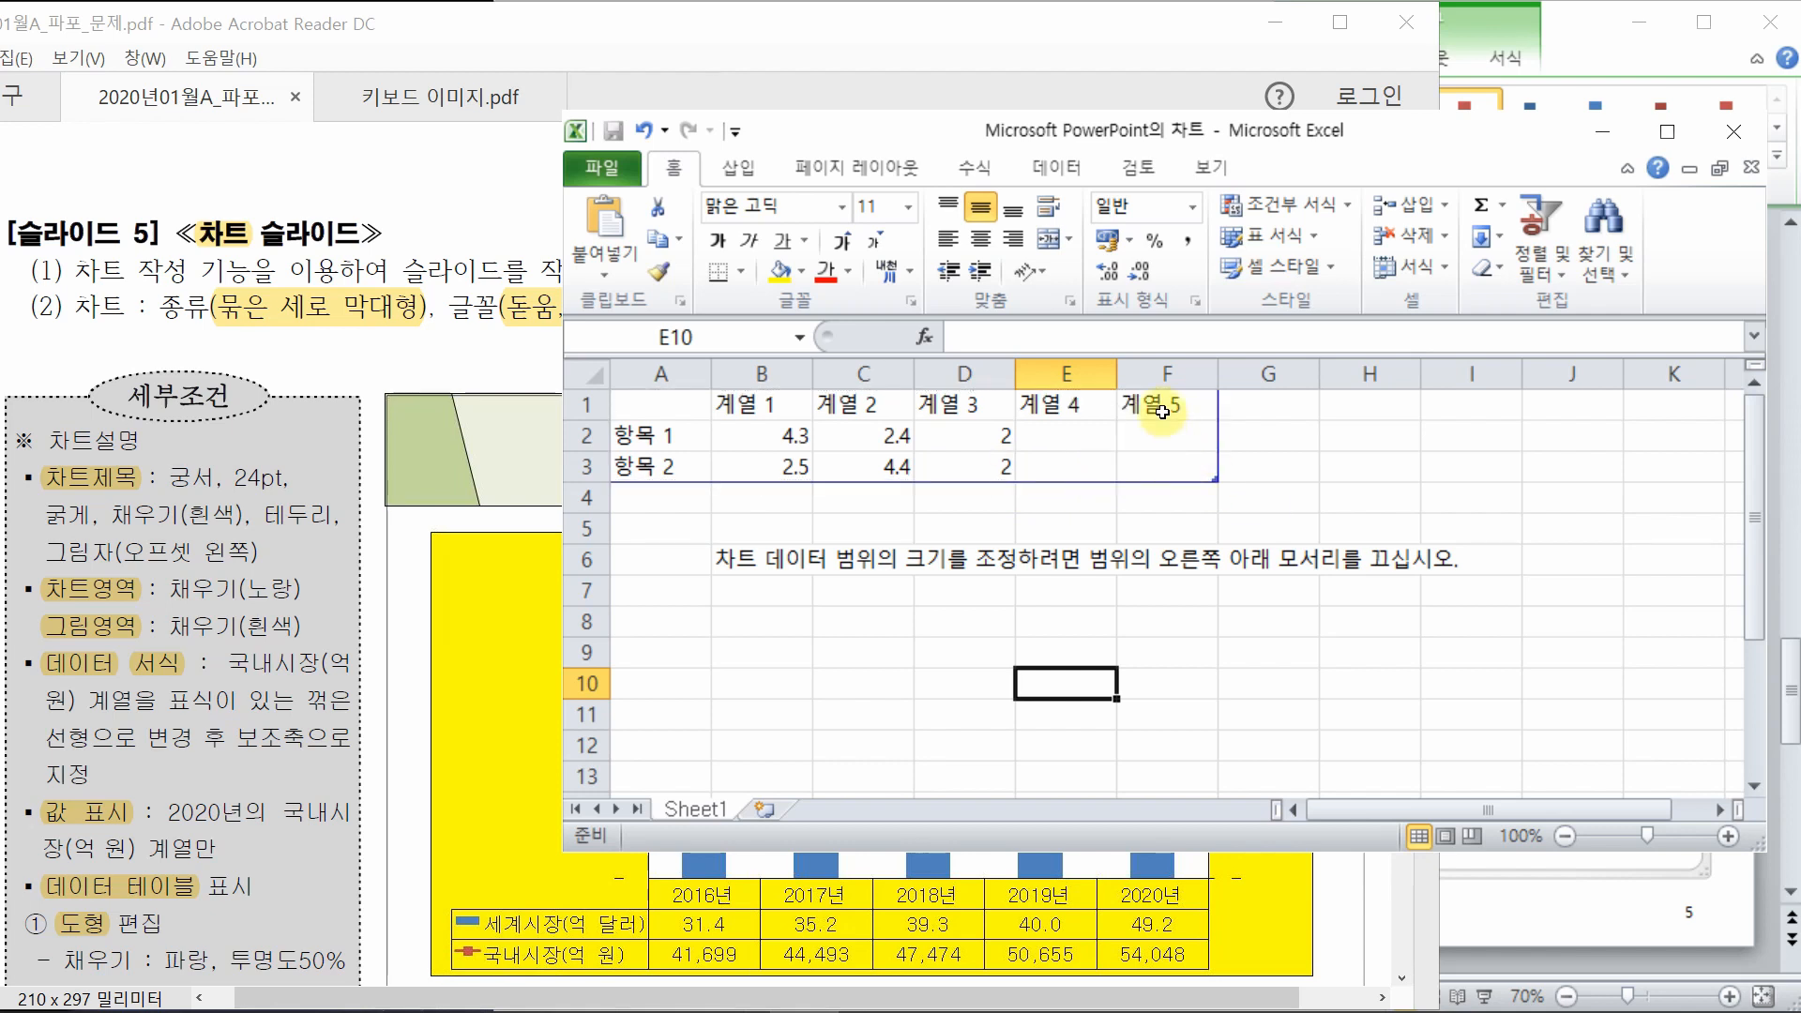
# - Enter 2016년 as the header in cell B1, consulting the keyboard image PDF in Acrobat Reader before committing the entry
pyautogui.click(767, 411)
pyautogui.write('2016s')
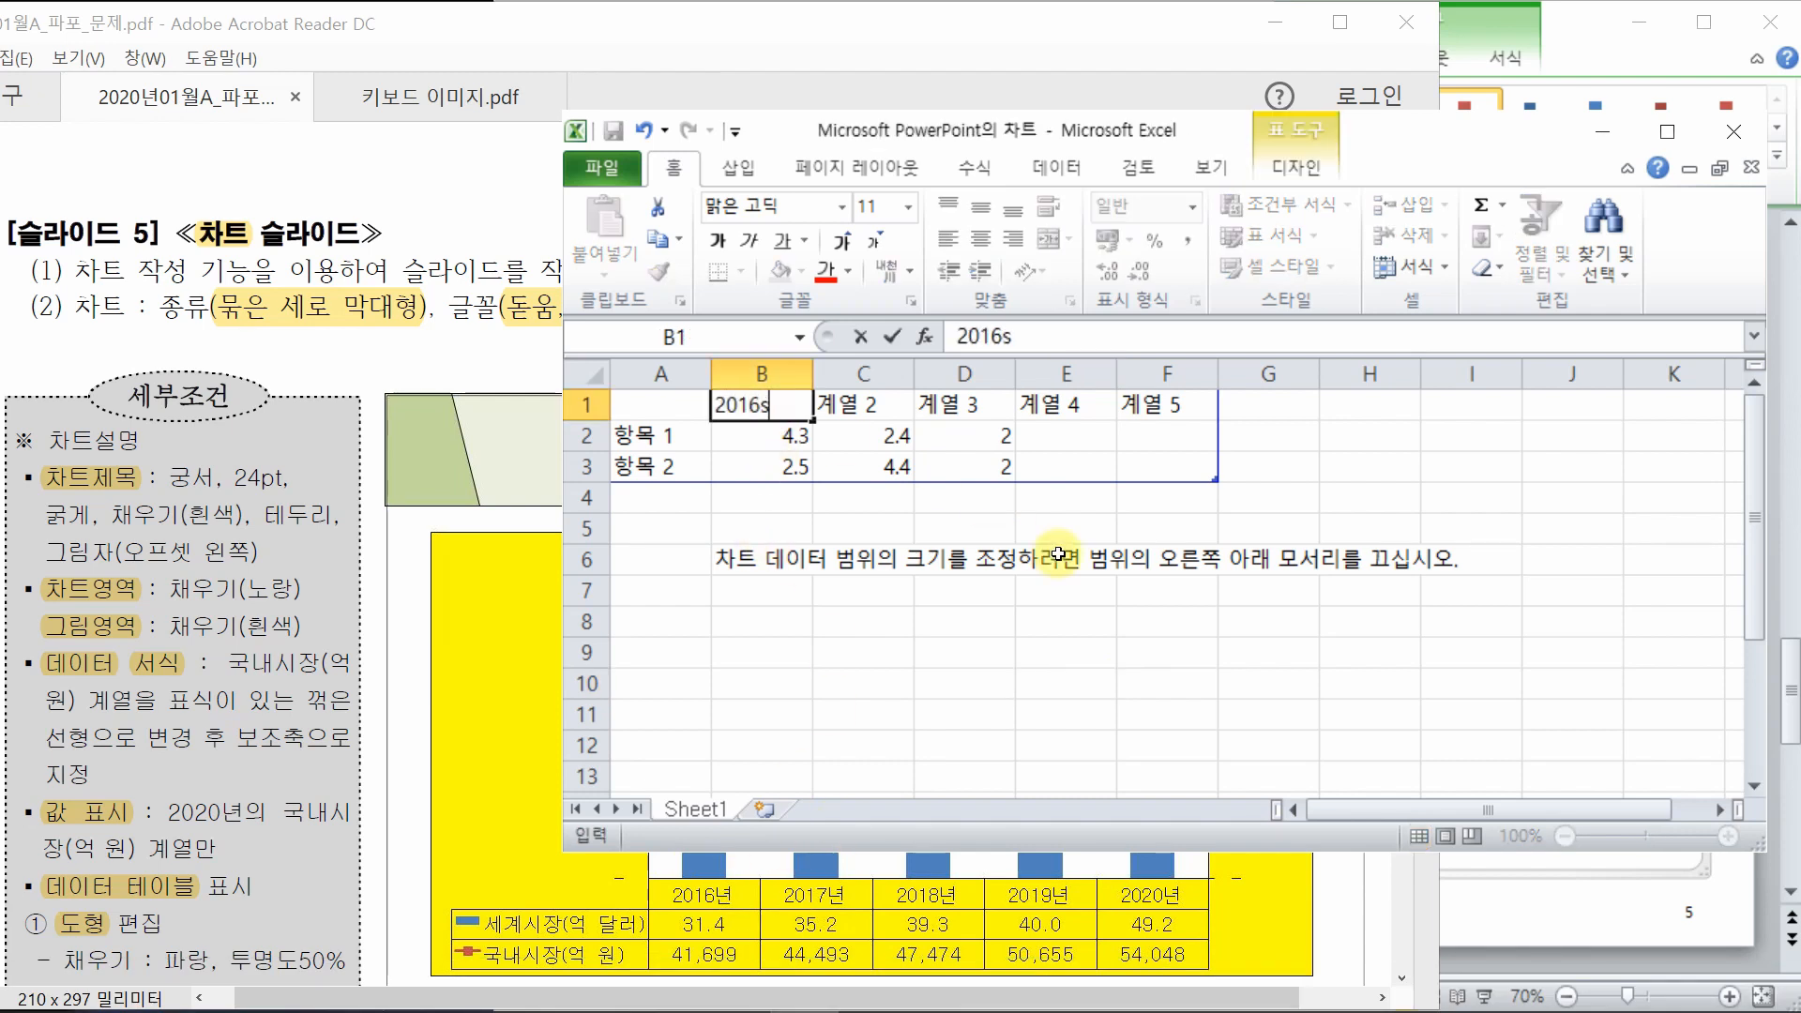
pyautogui.press('BackSpace')
pyautogui.write('년')
pyautogui.click(446, 110)
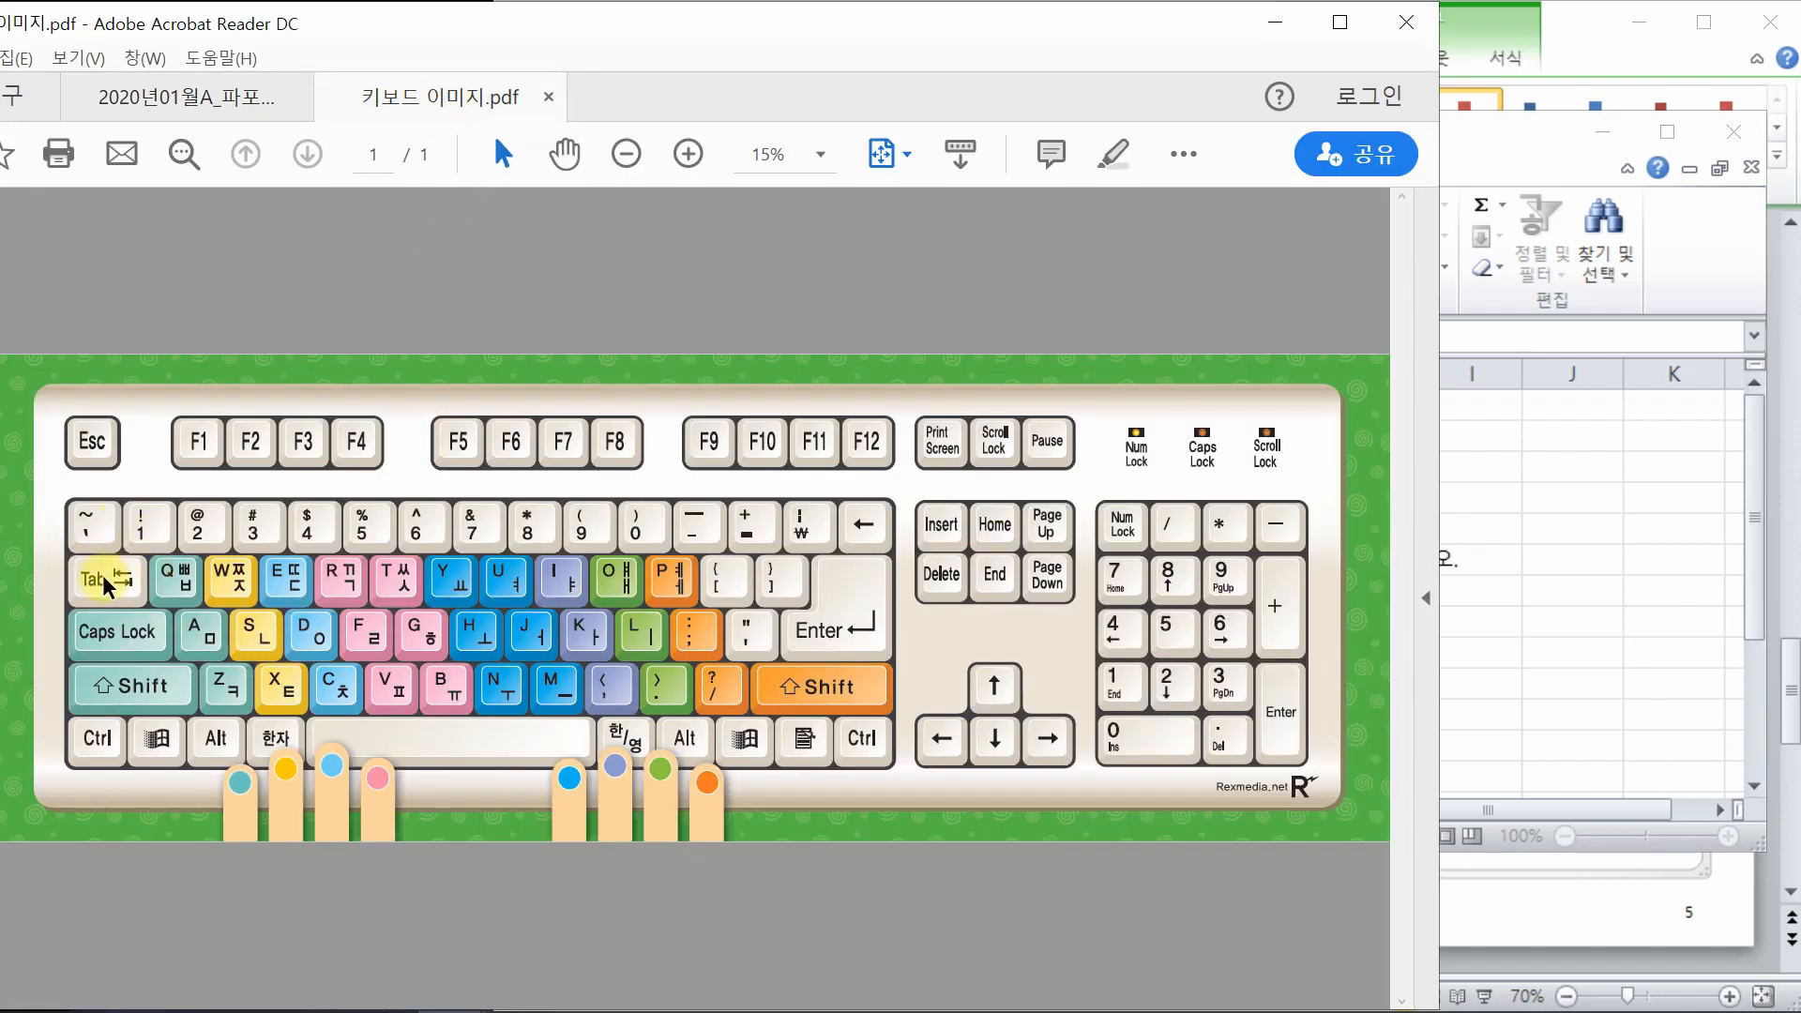
pyautogui.click(225, 97)
pyautogui.click(1578, 484)
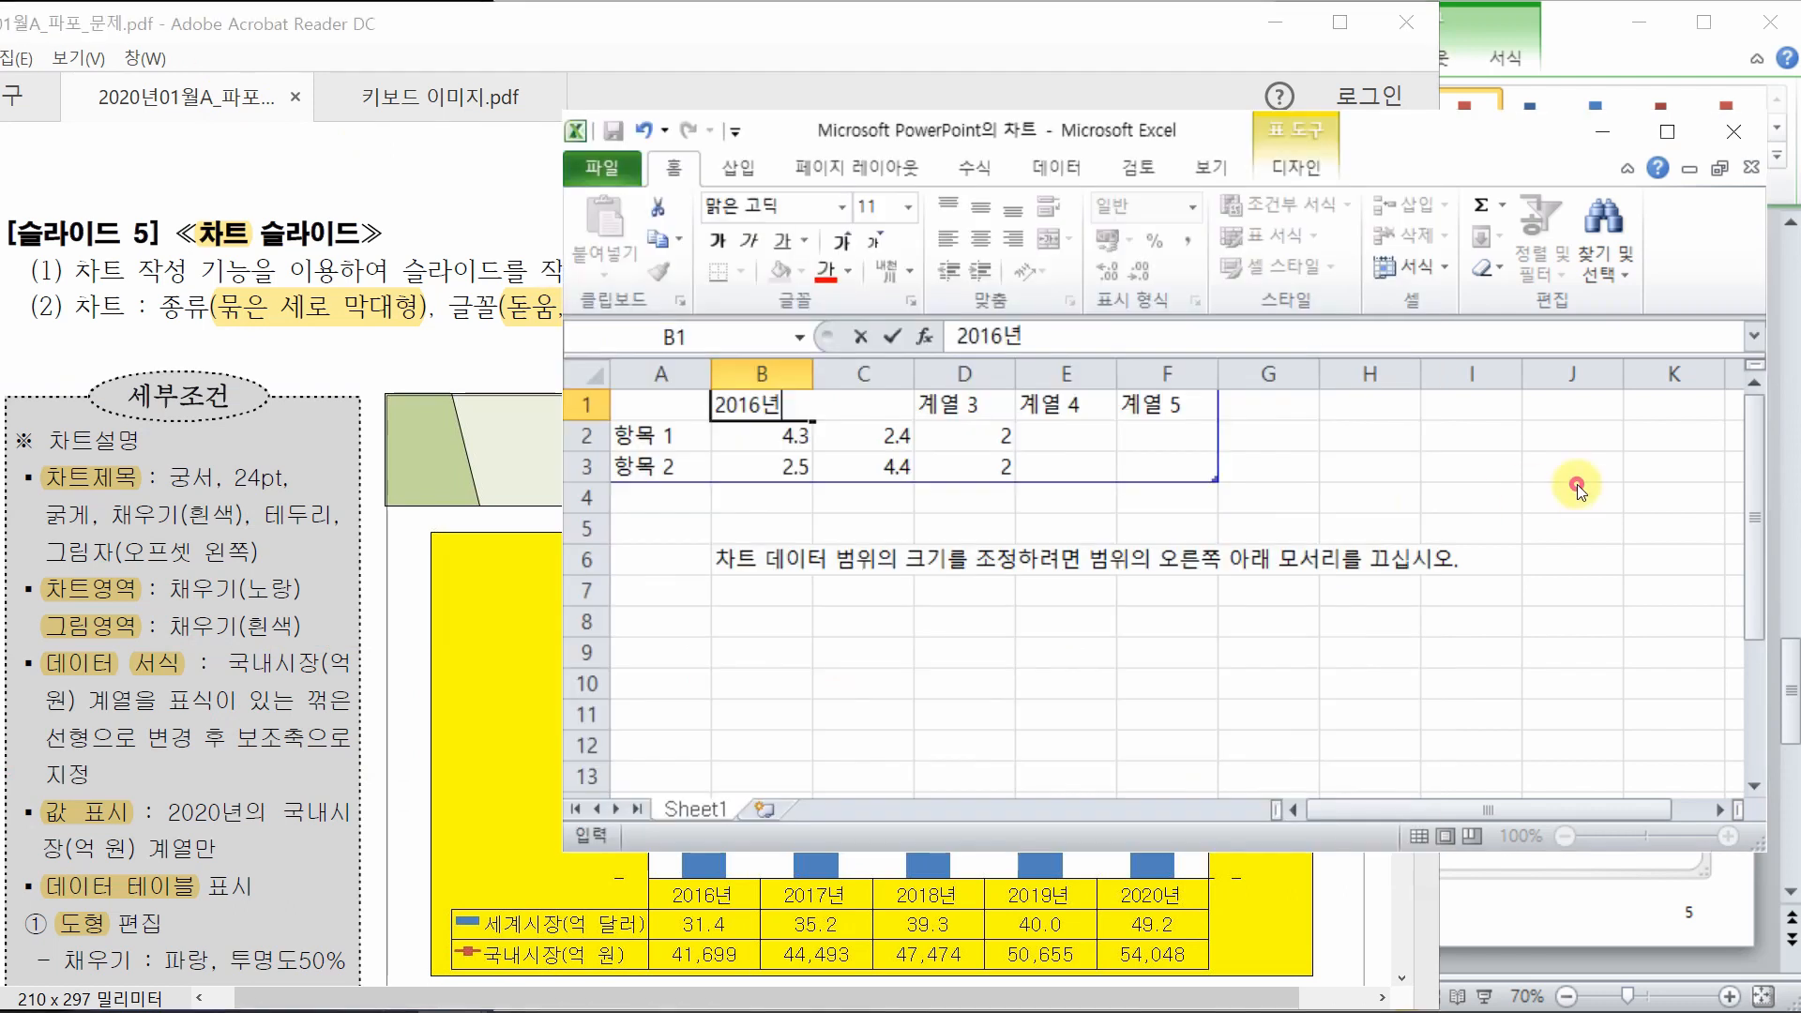
pyautogui.press('Tab')
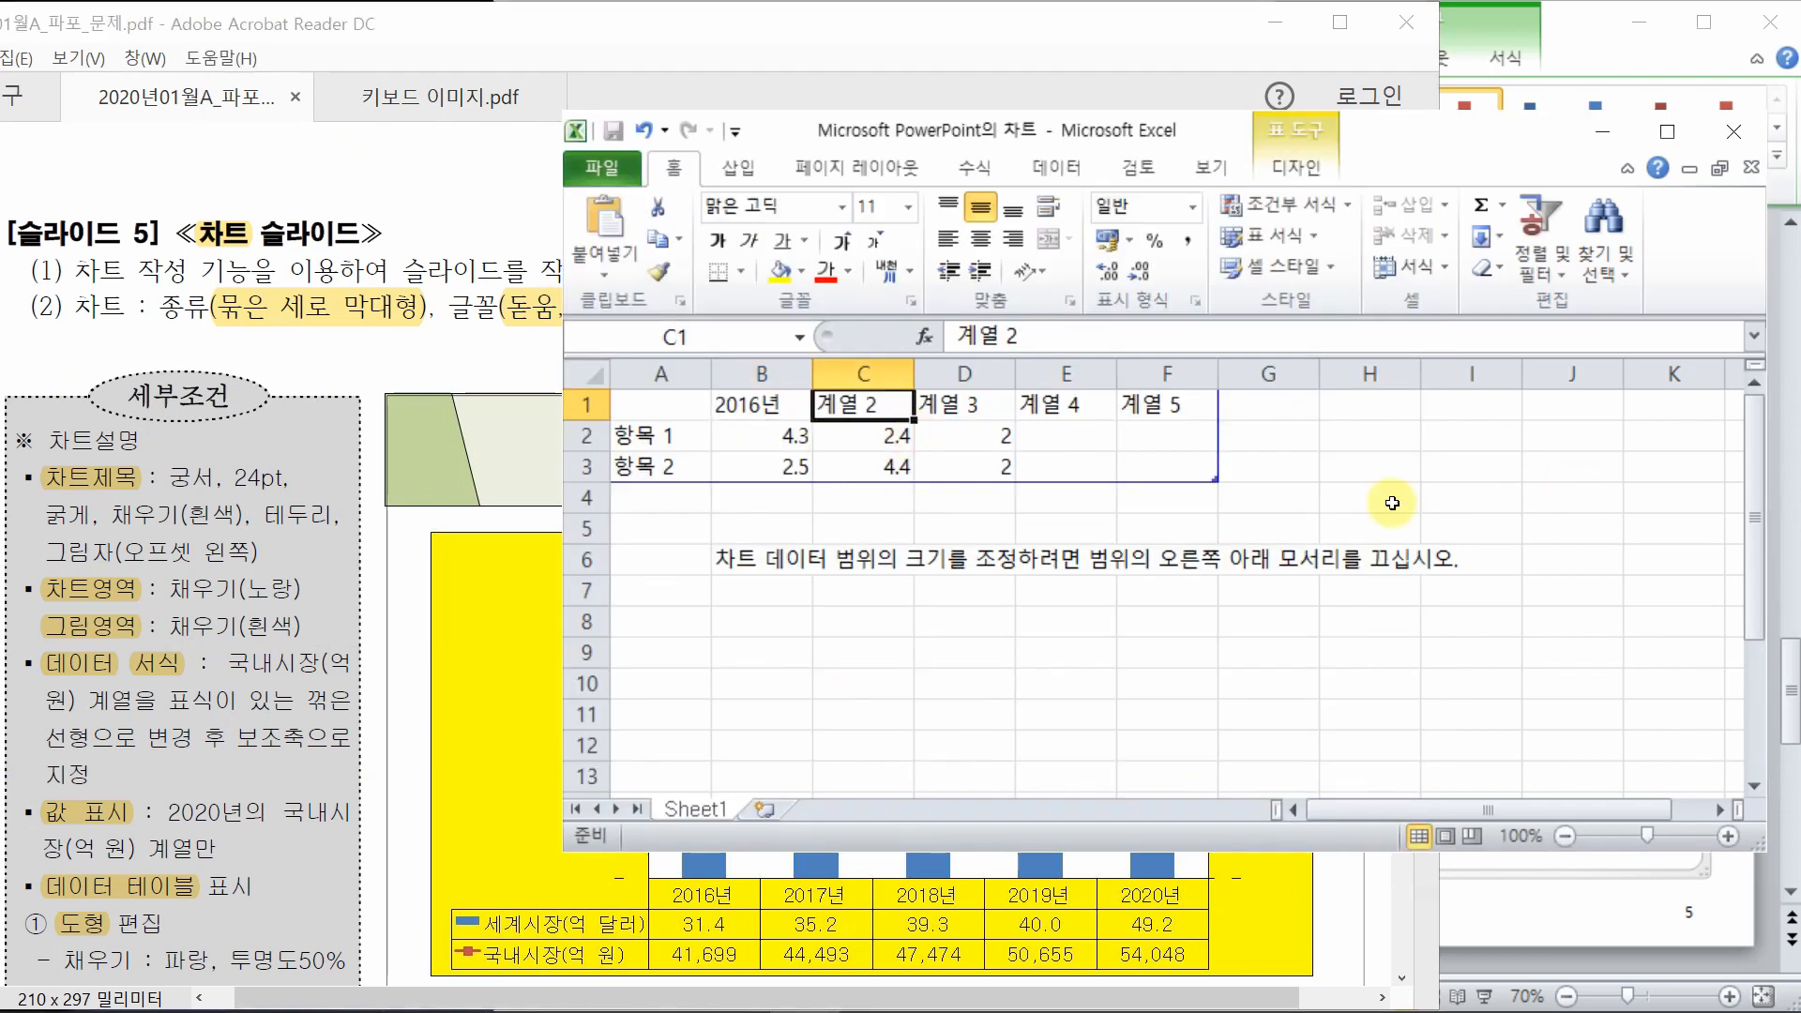
# - Enter the remaining year headers 2017년, 2018년, 2019년 and 2020년 in cells C1 to F1
pyautogui.write('2017년')
pyautogui.press('Tab')
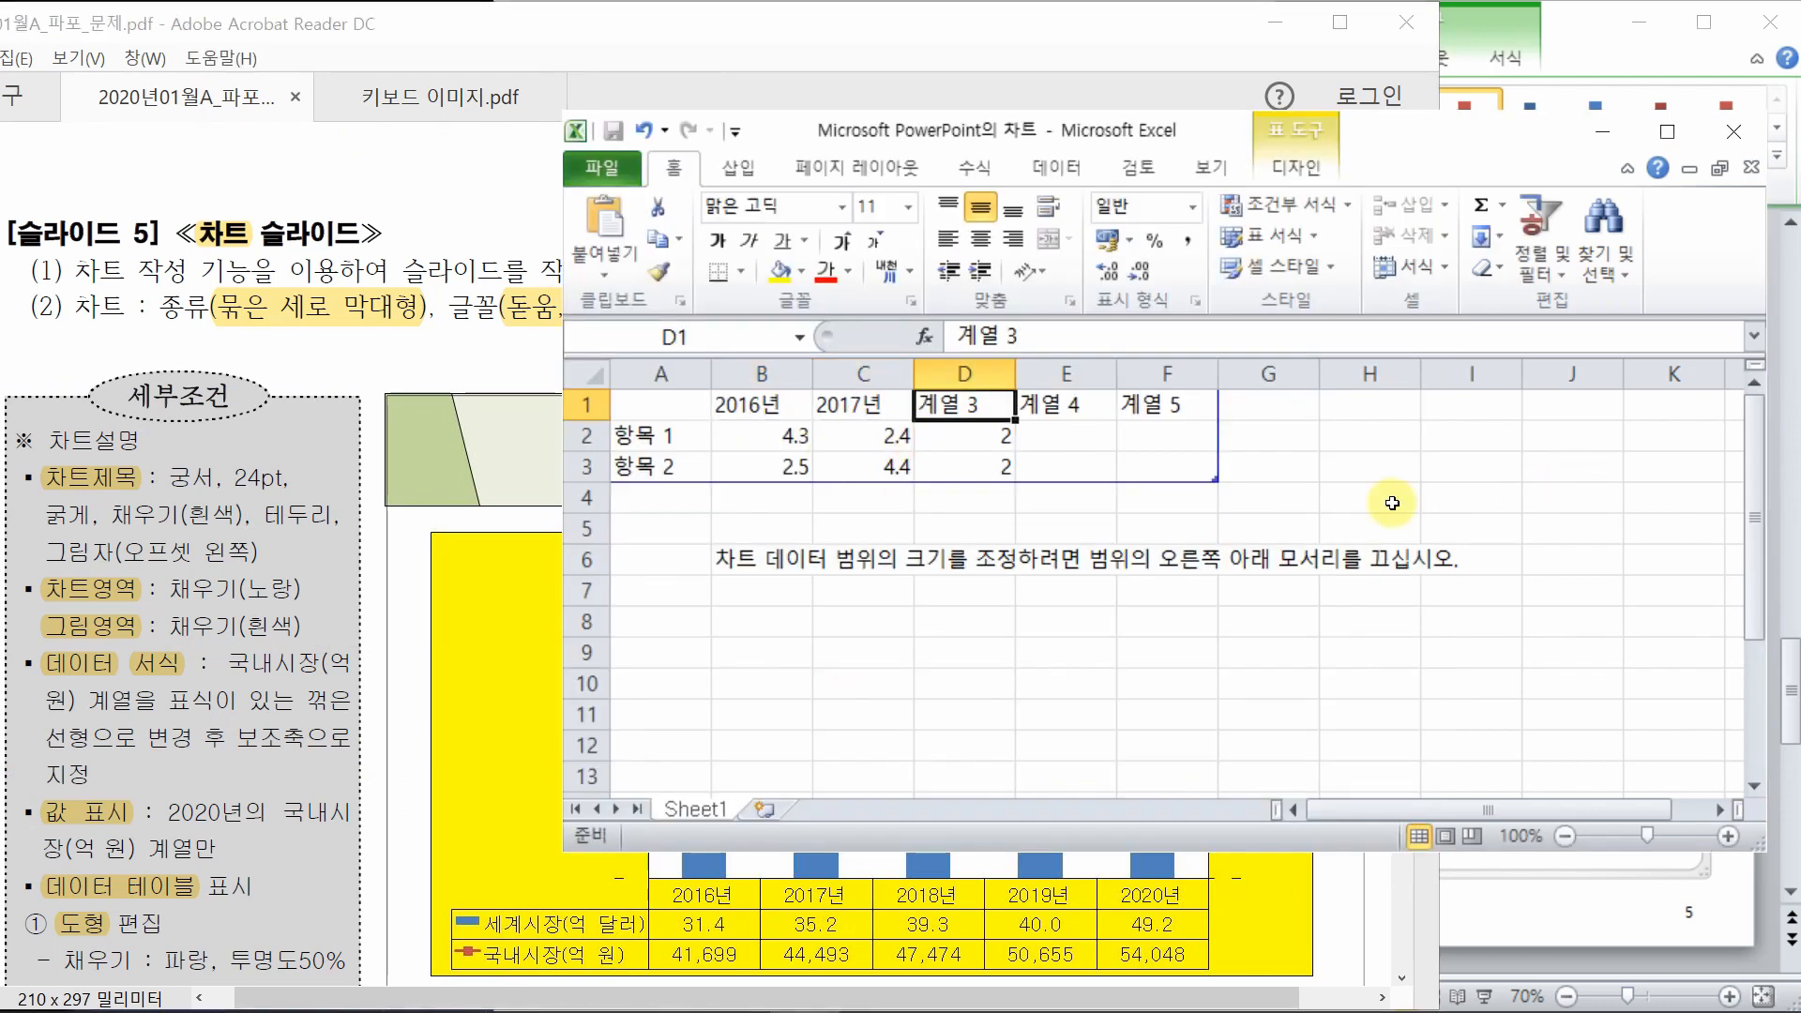
pyautogui.write('2018년')
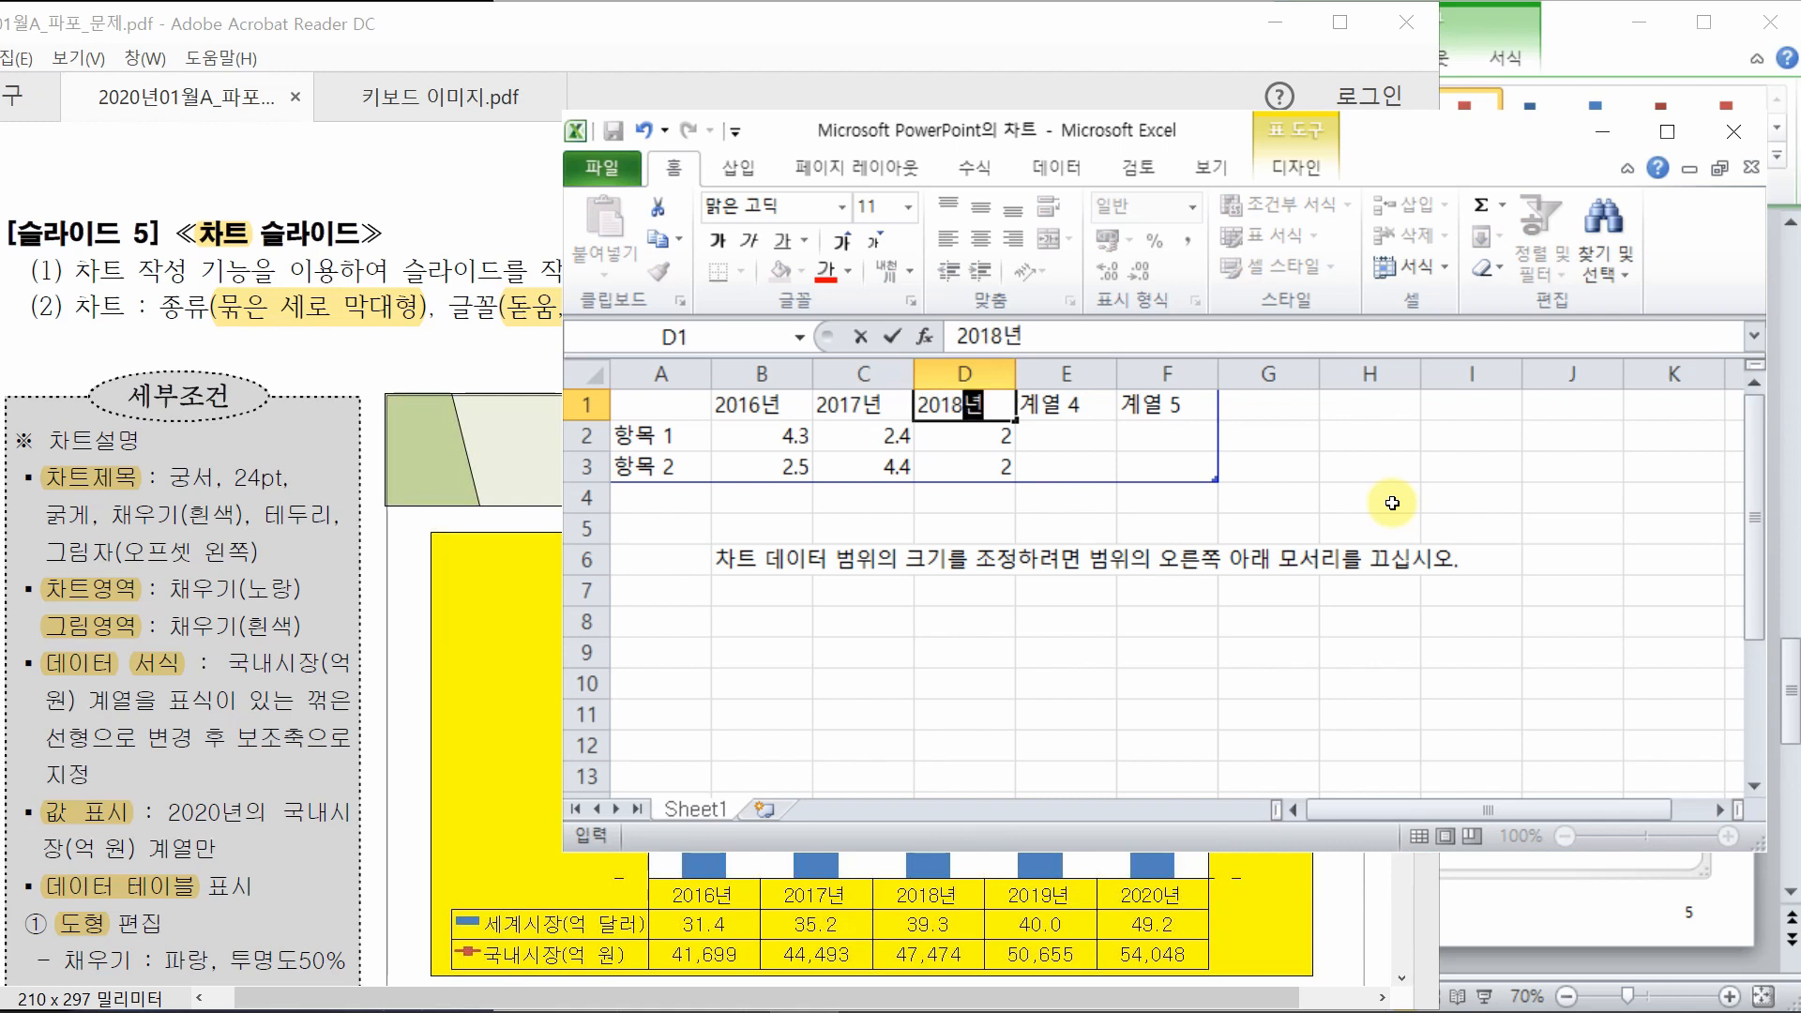
pyautogui.press('Tab')
pyautogui.write('2')
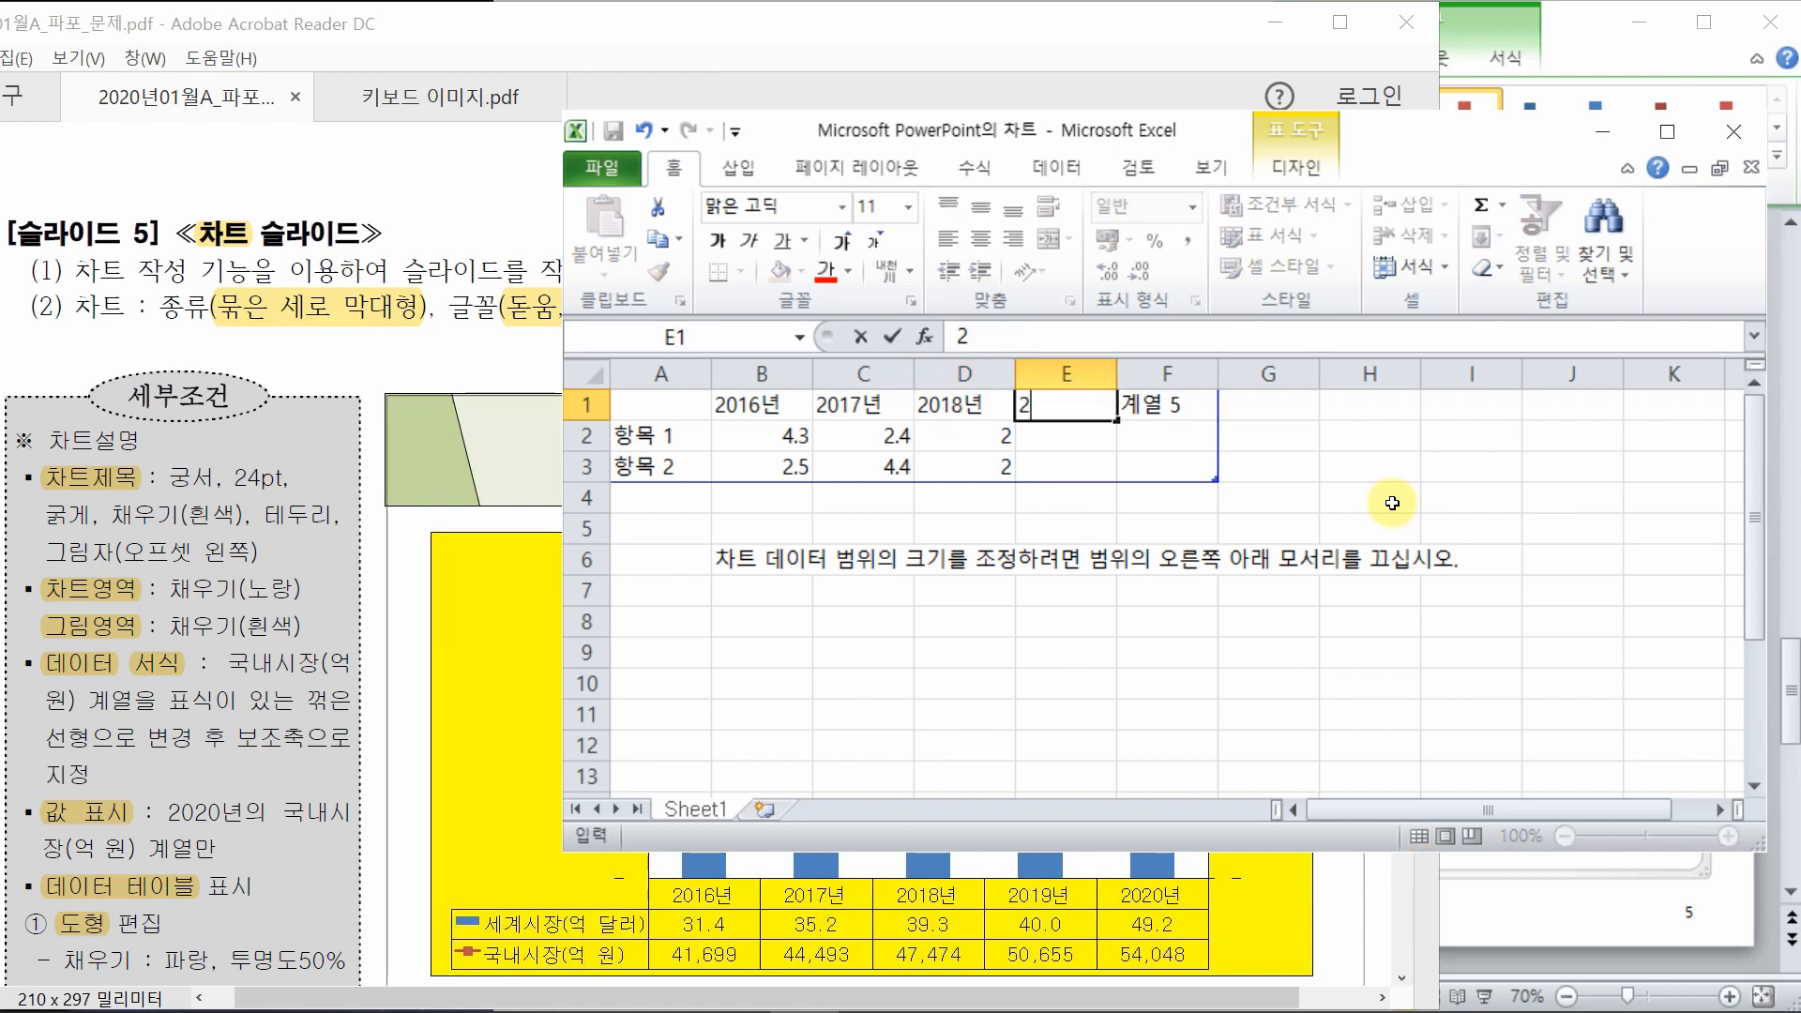
pyautogui.write('019년')
pyautogui.press('Tab')
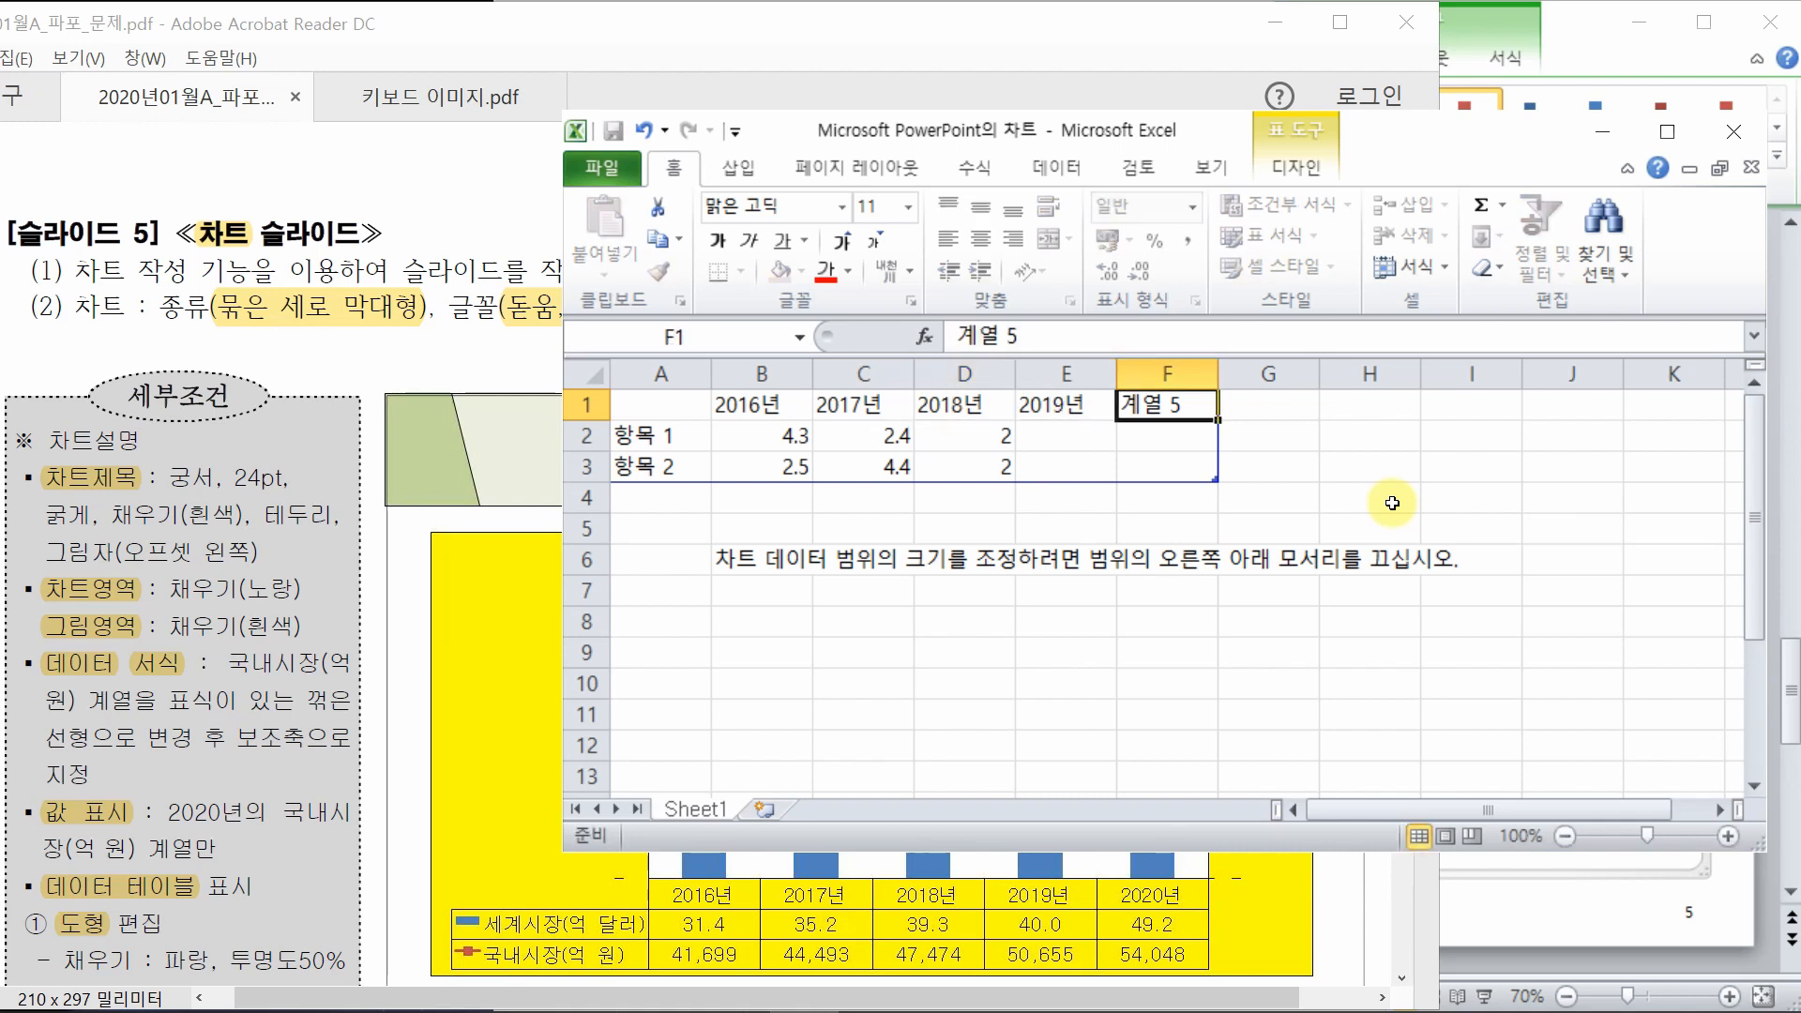
pyautogui.write('2020년')
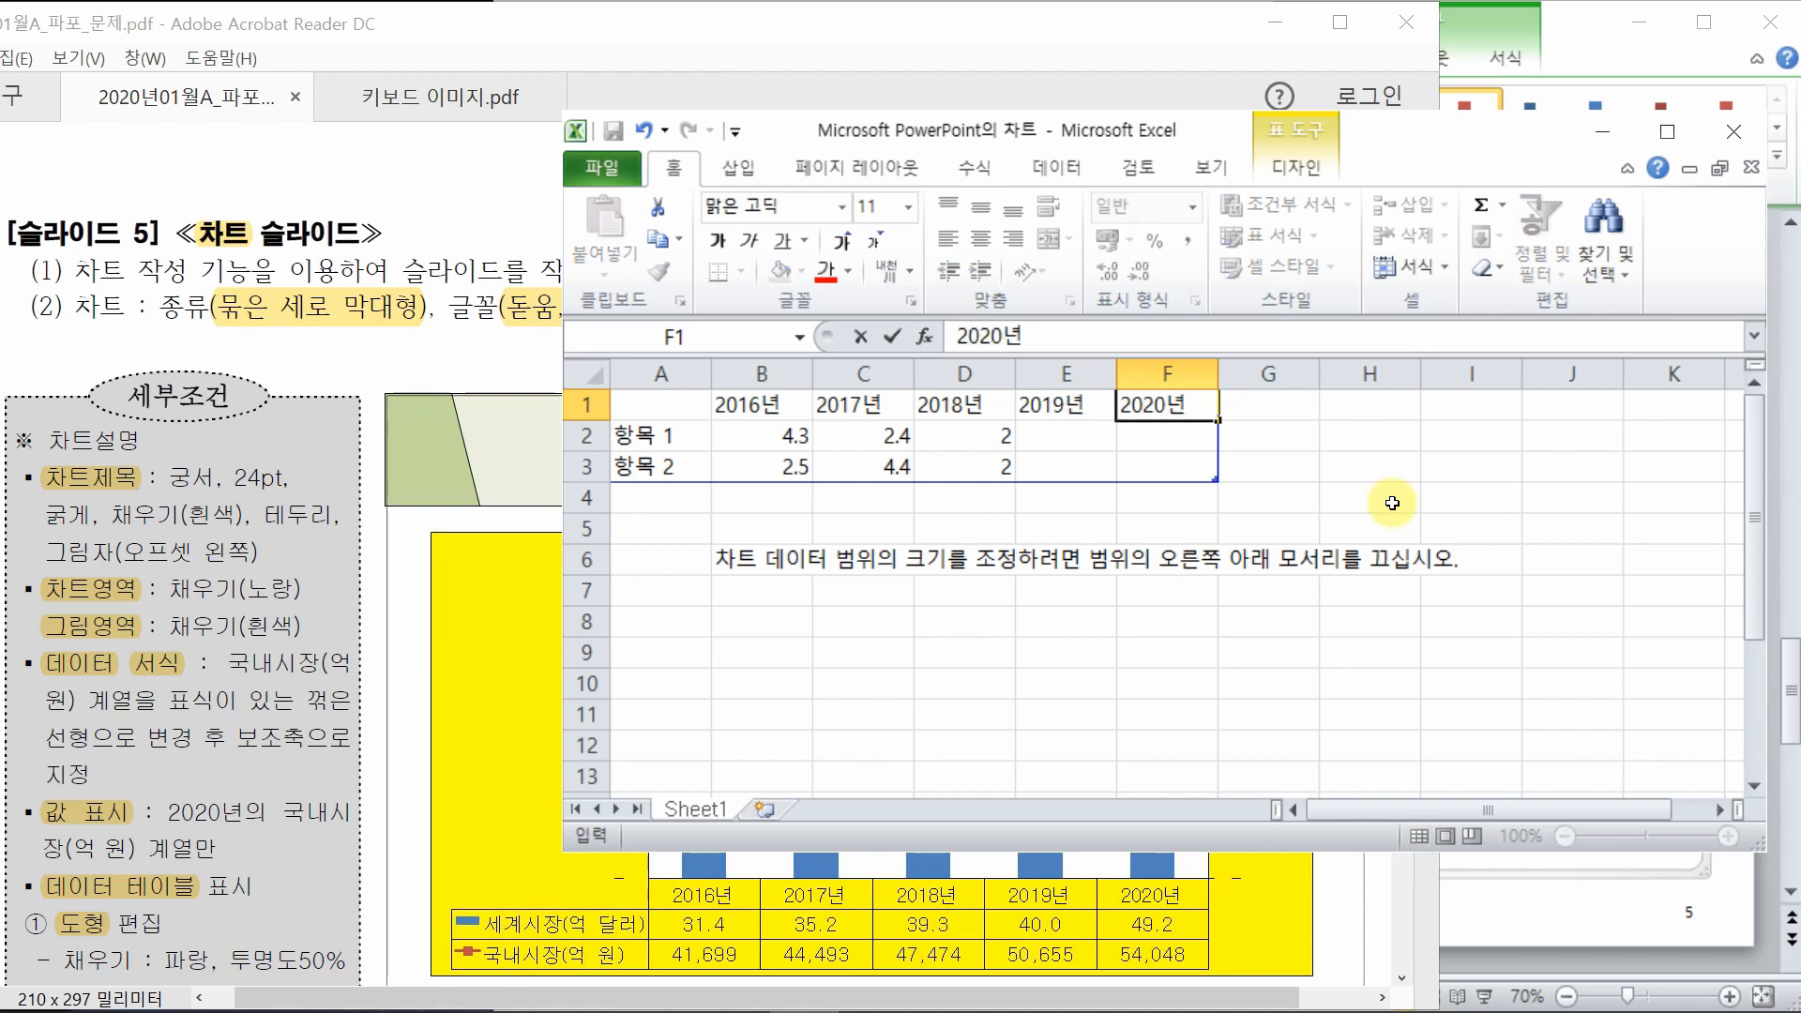
pyautogui.press('Return')
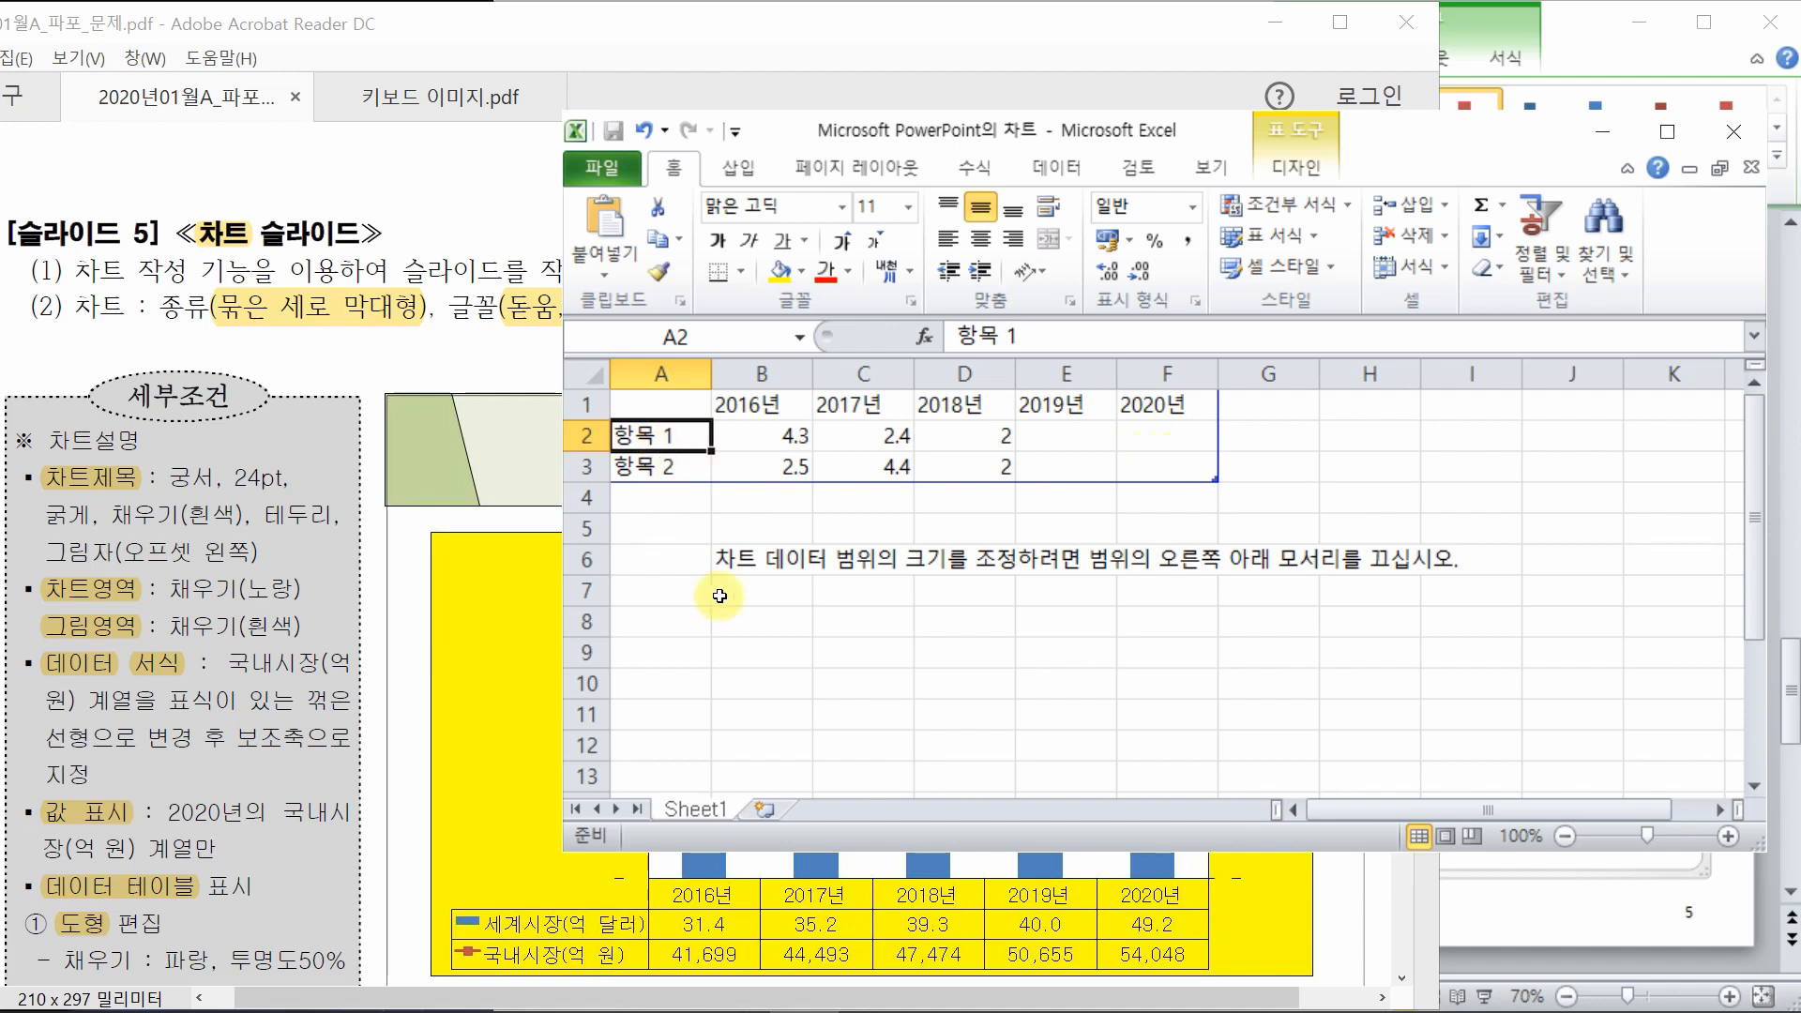
# - Label the two data rows 세계시장(억 달러) in A2 and 국내시장(억 원) in A3
pyautogui.write('세계')
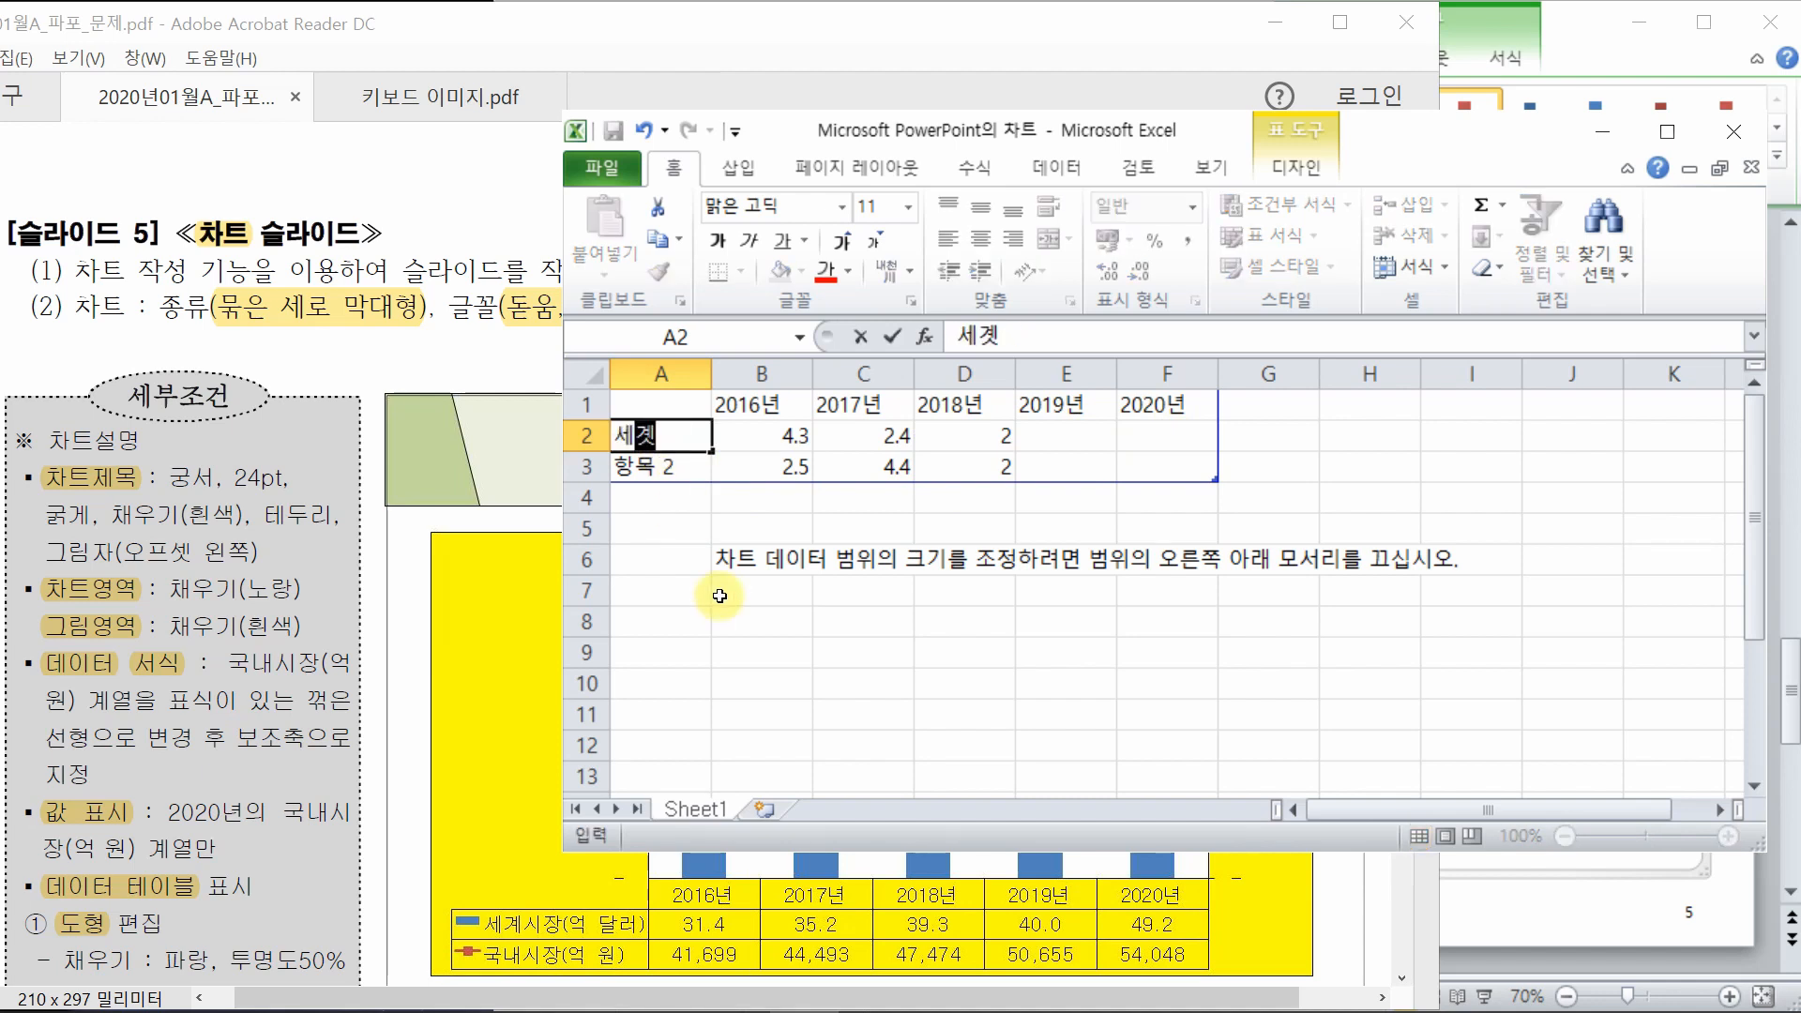
pyautogui.write('시장(억 ')
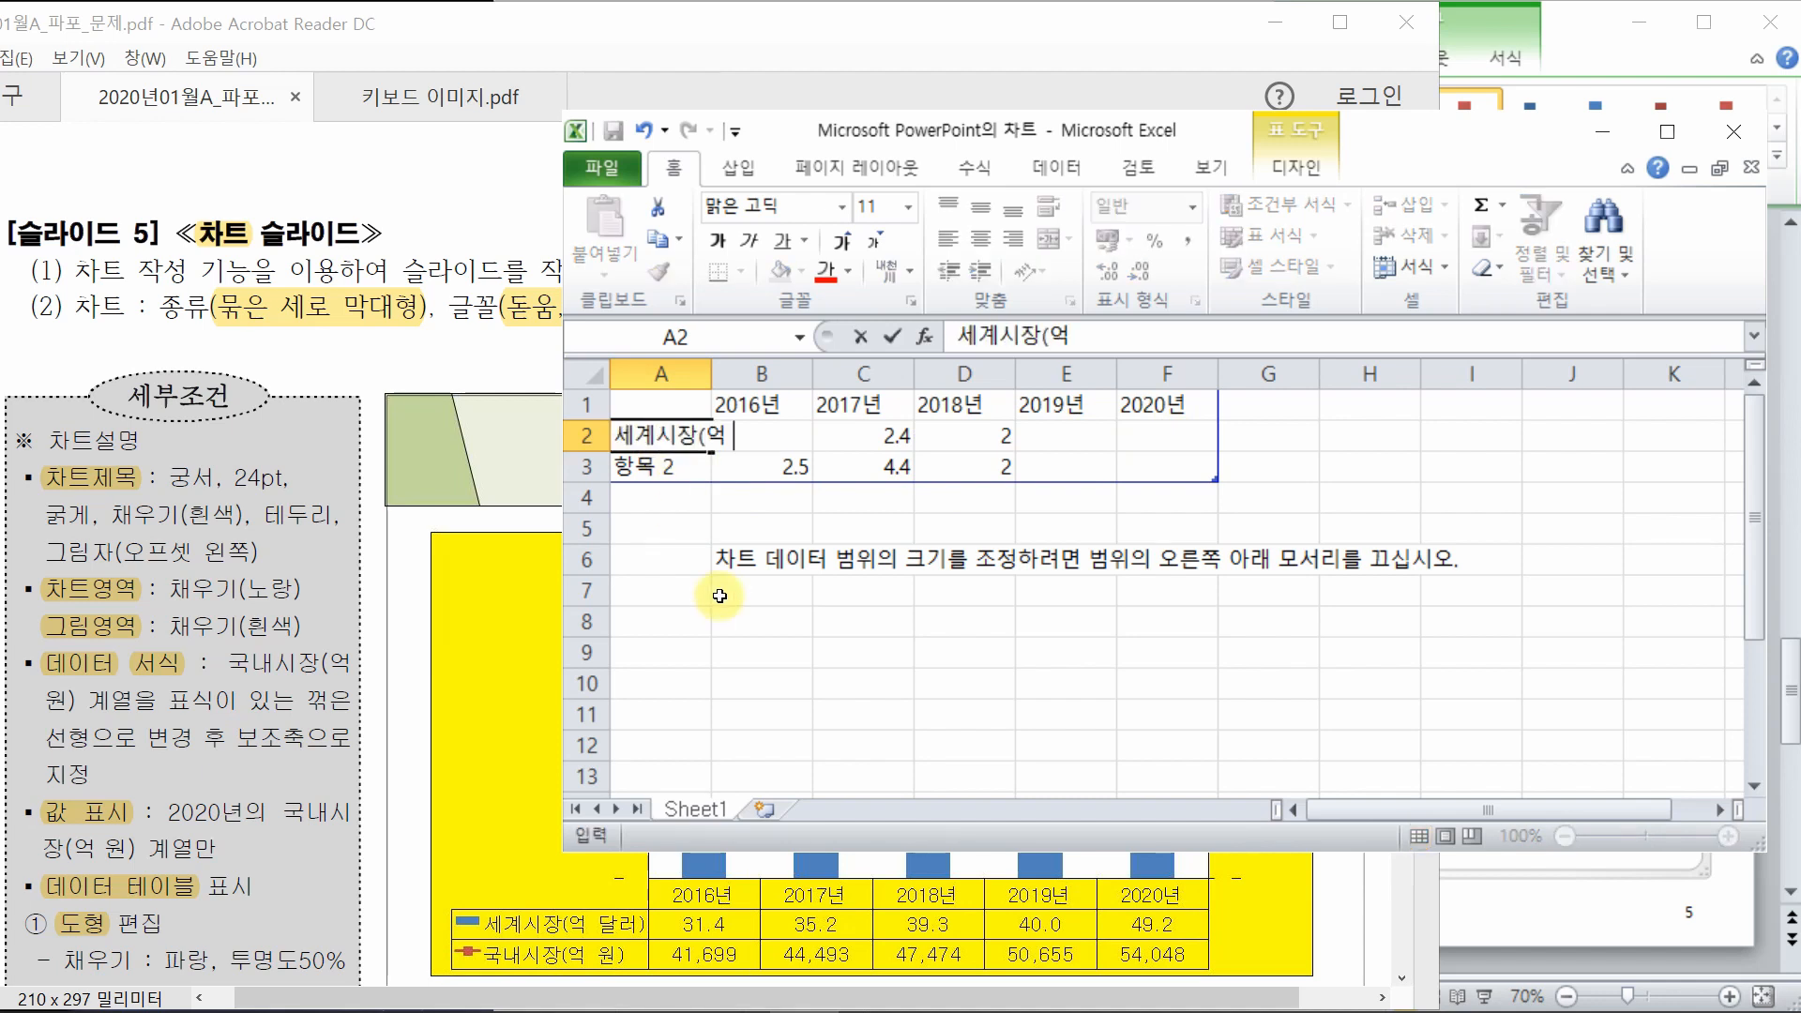
pyautogui.write('달러)')
pyautogui.press('Return')
pyautogui.press('Right')
pyautogui.press('Left')
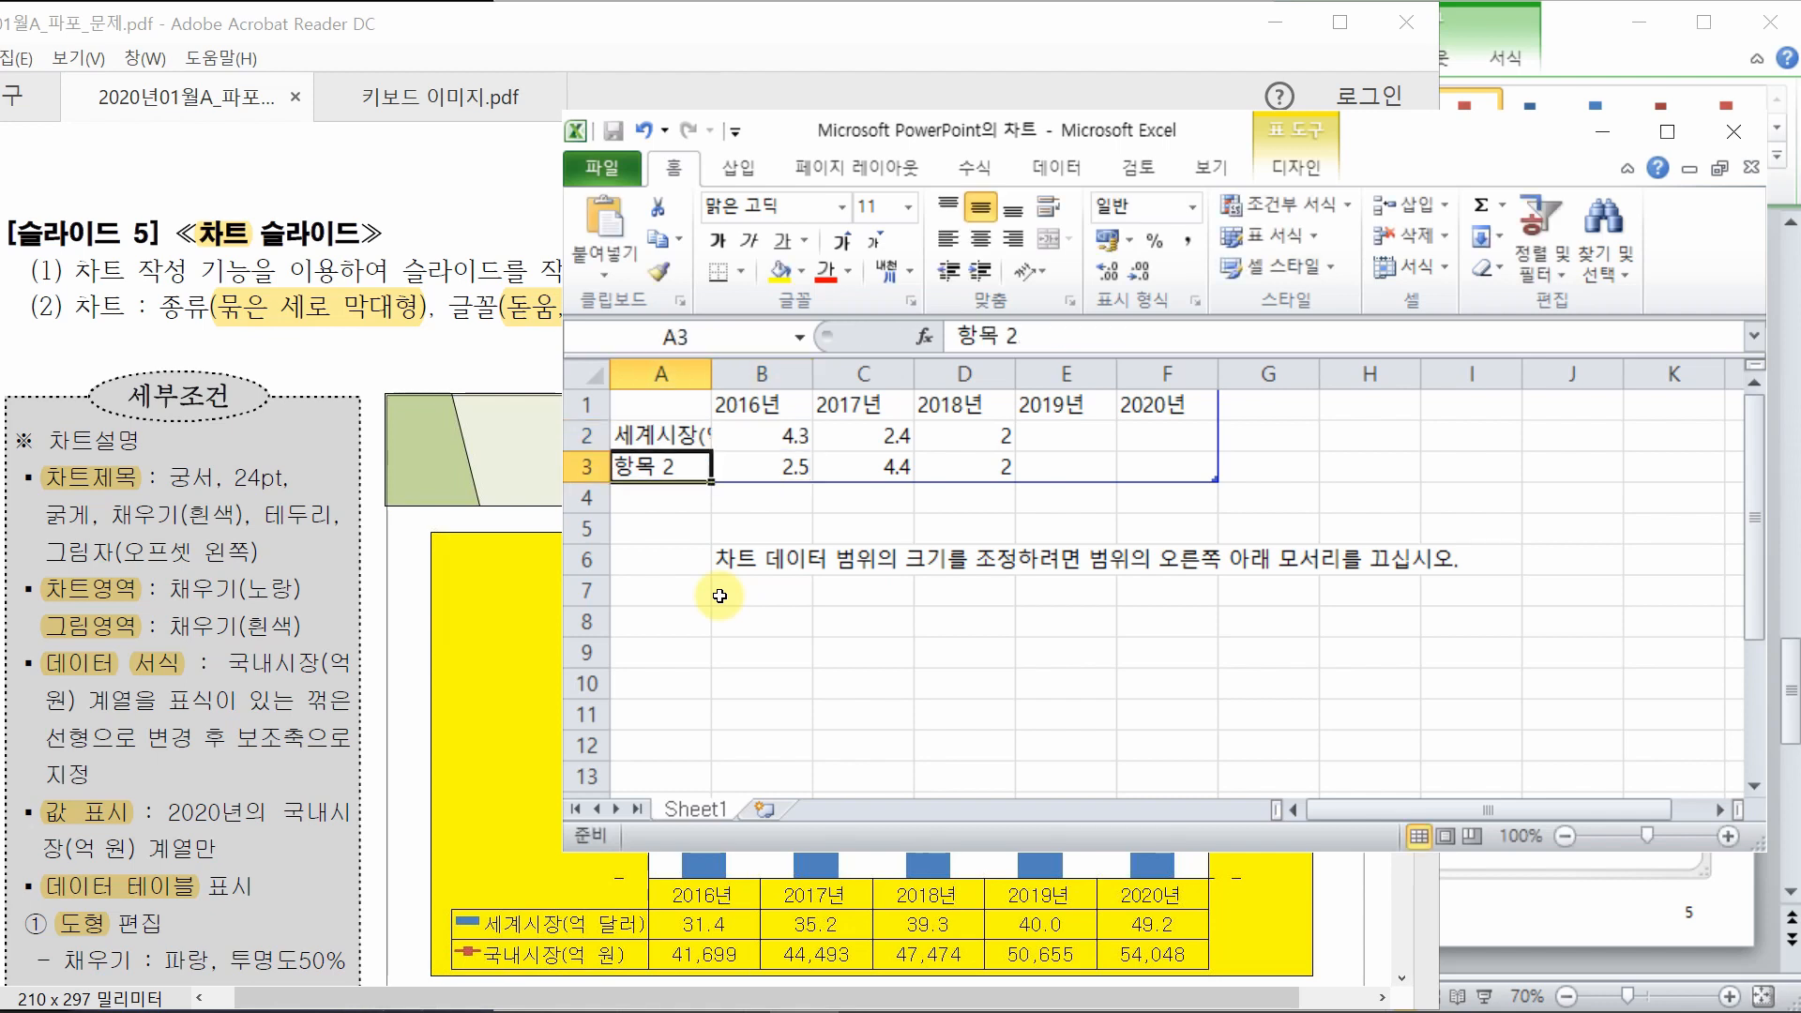
pyautogui.write('국내시장(억 ')
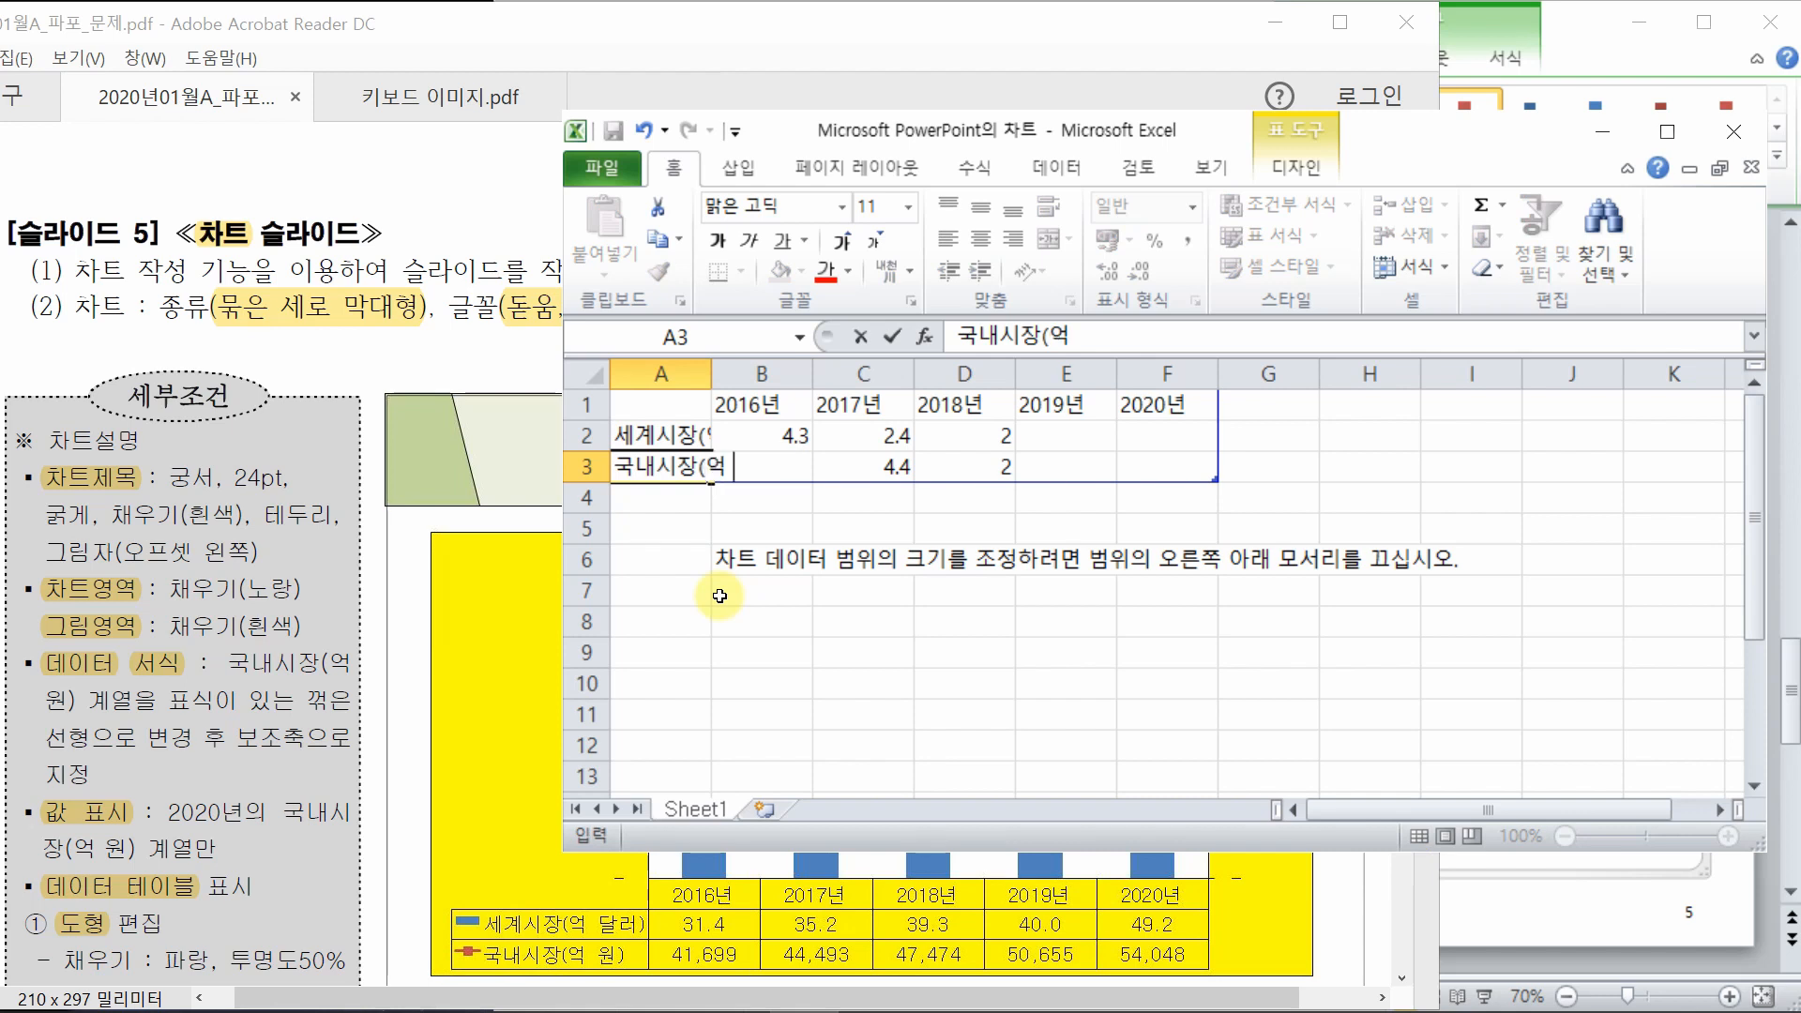
pyautogui.write('원)')
pyautogui.press('Return')
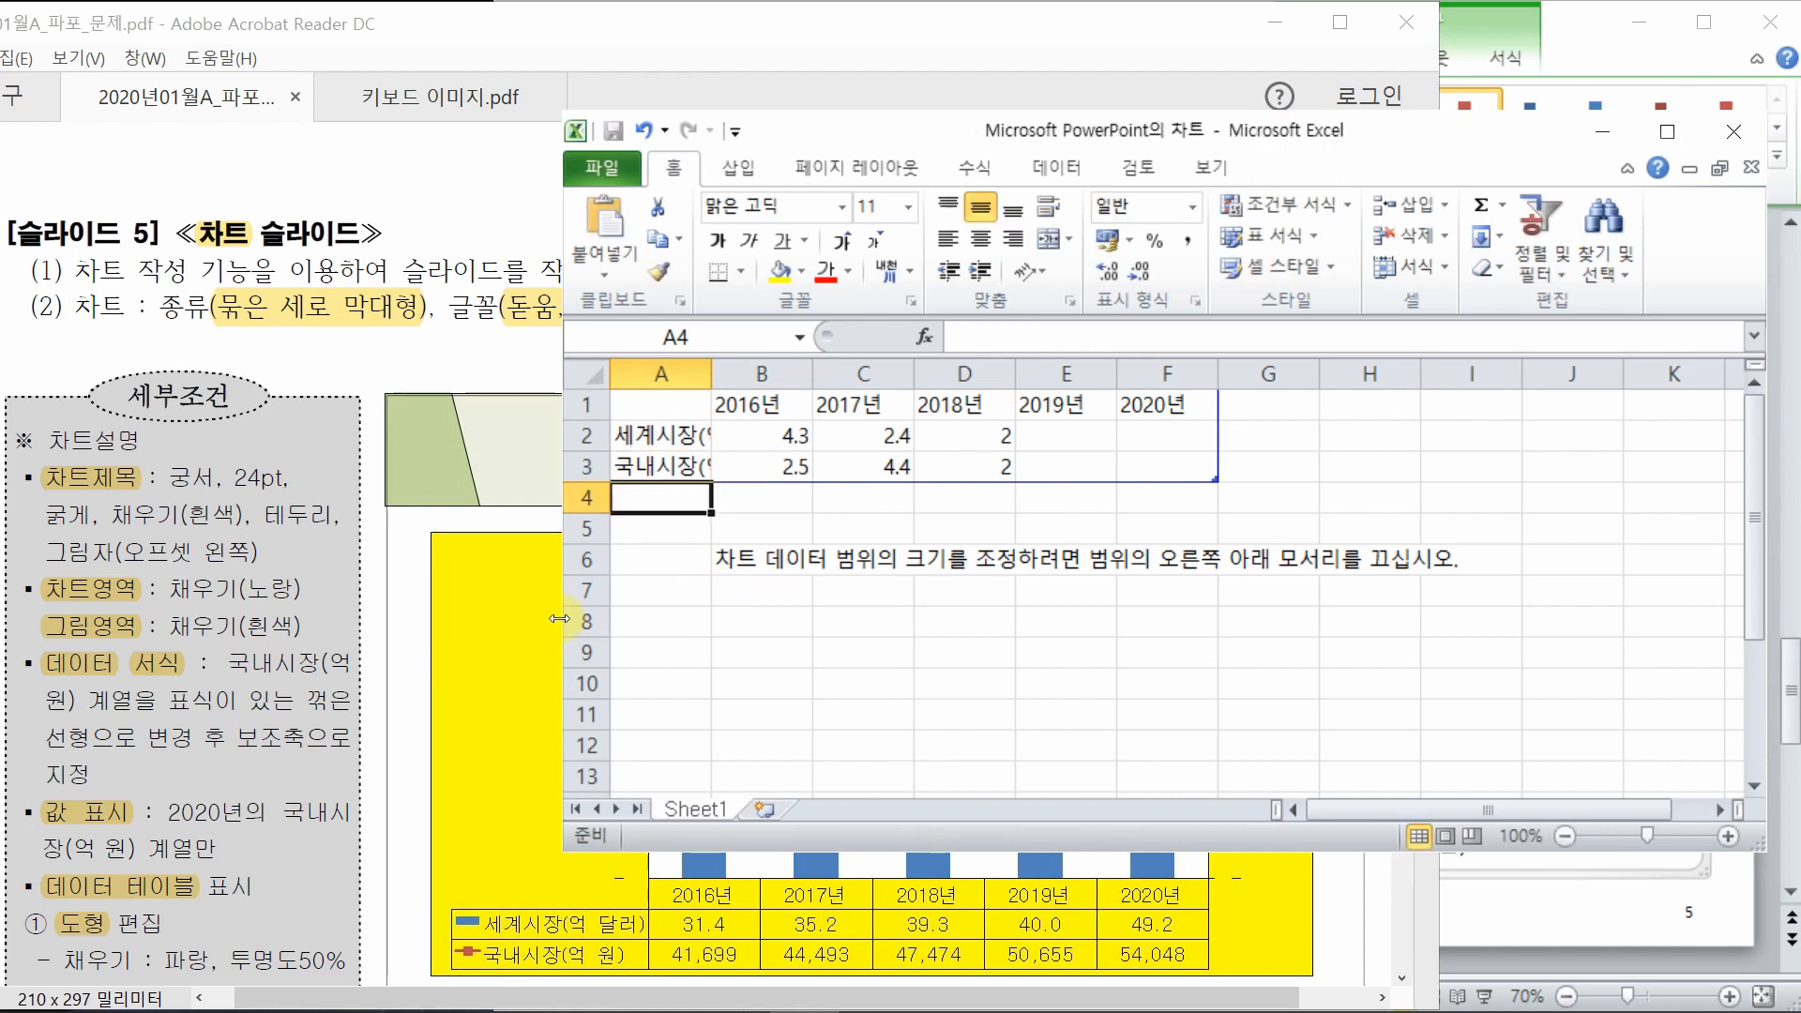
# - Fill the 세계시장 row, cells B2 to F2, with 31.4, 35.2, 39.3, 40.0 and 49.2
pyautogui.moveTo(741, 405); pyautogui.dragTo(1173, 405)
pyautogui.moveTo(692, 435); pyautogui.dragTo(1190, 452)
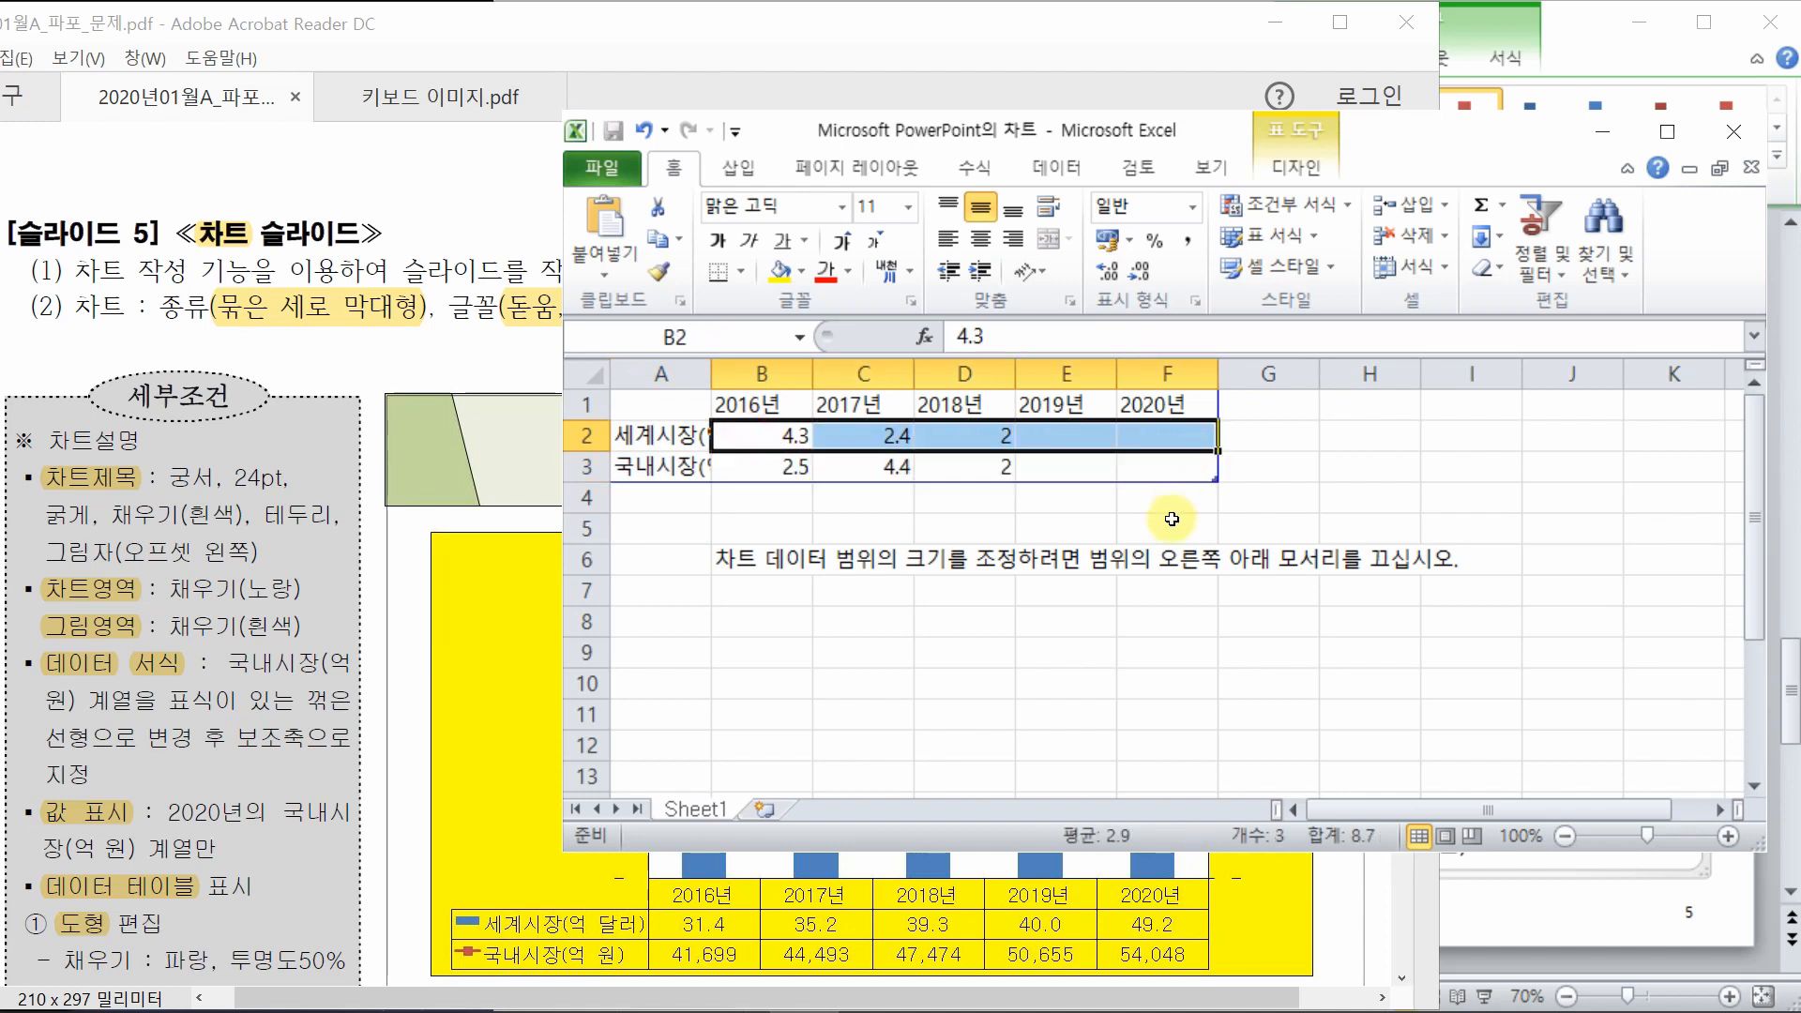
pyautogui.click(752, 440)
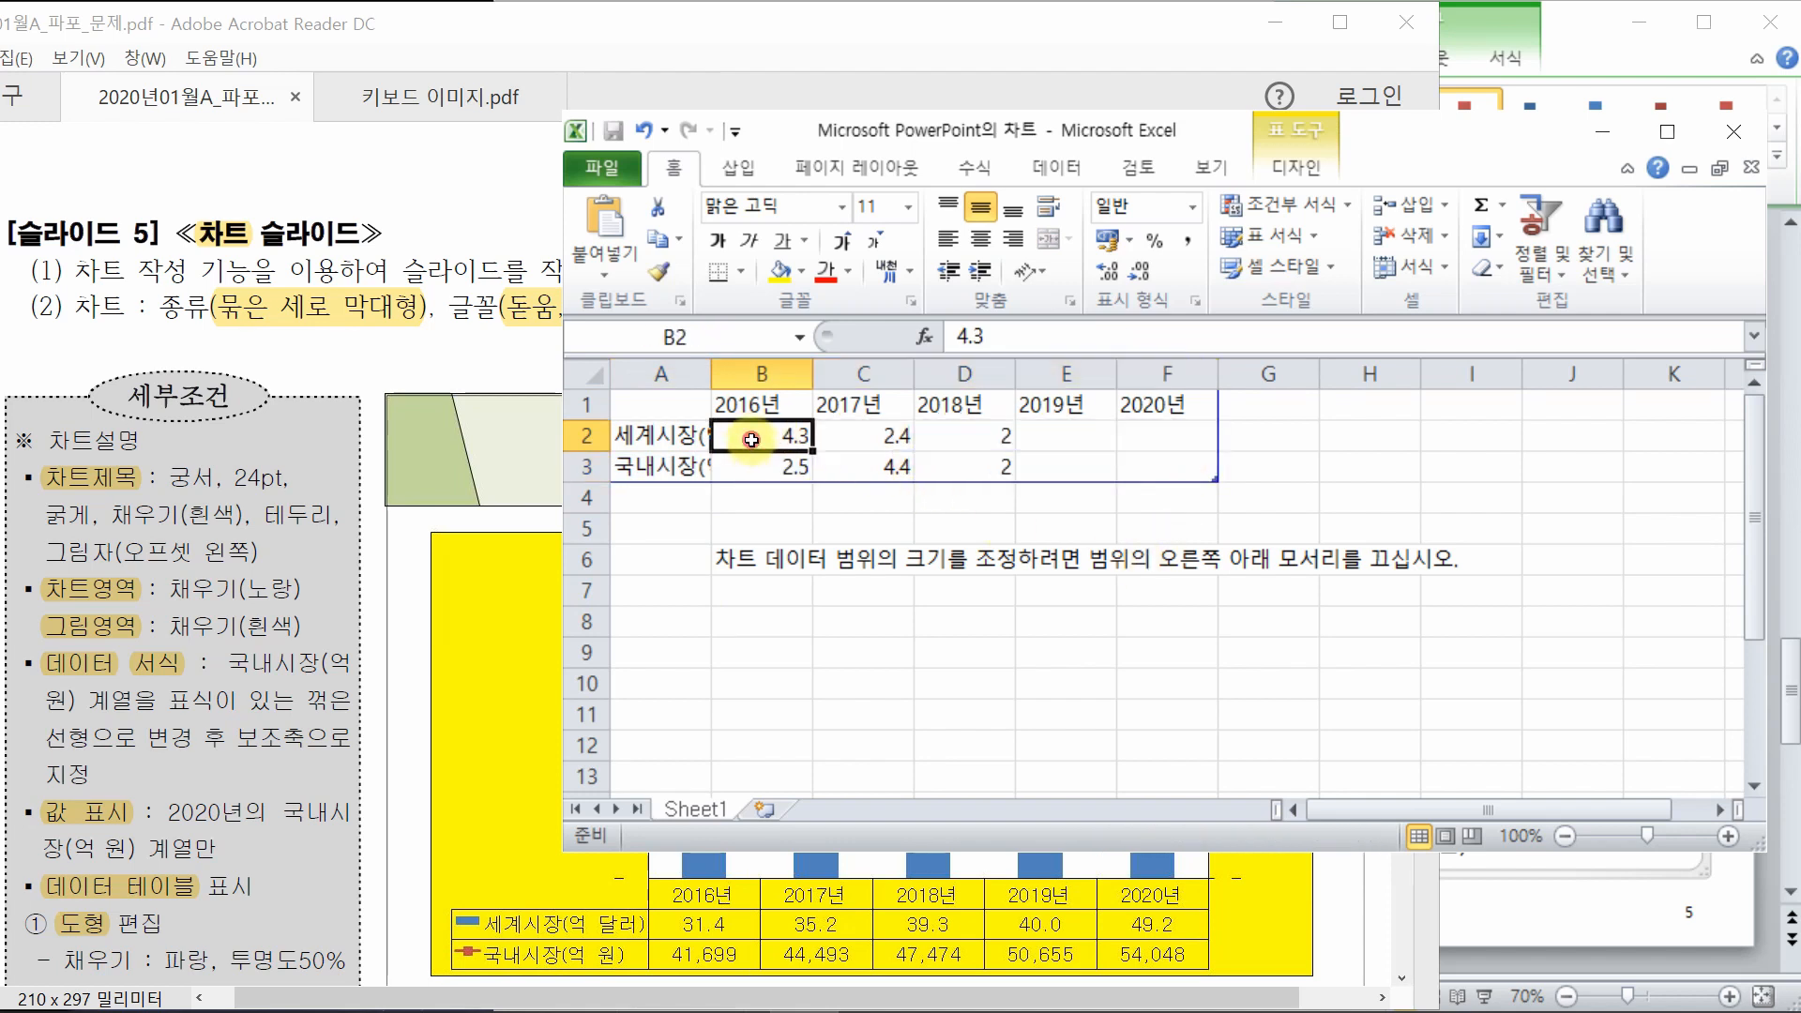
pyautogui.write('31')
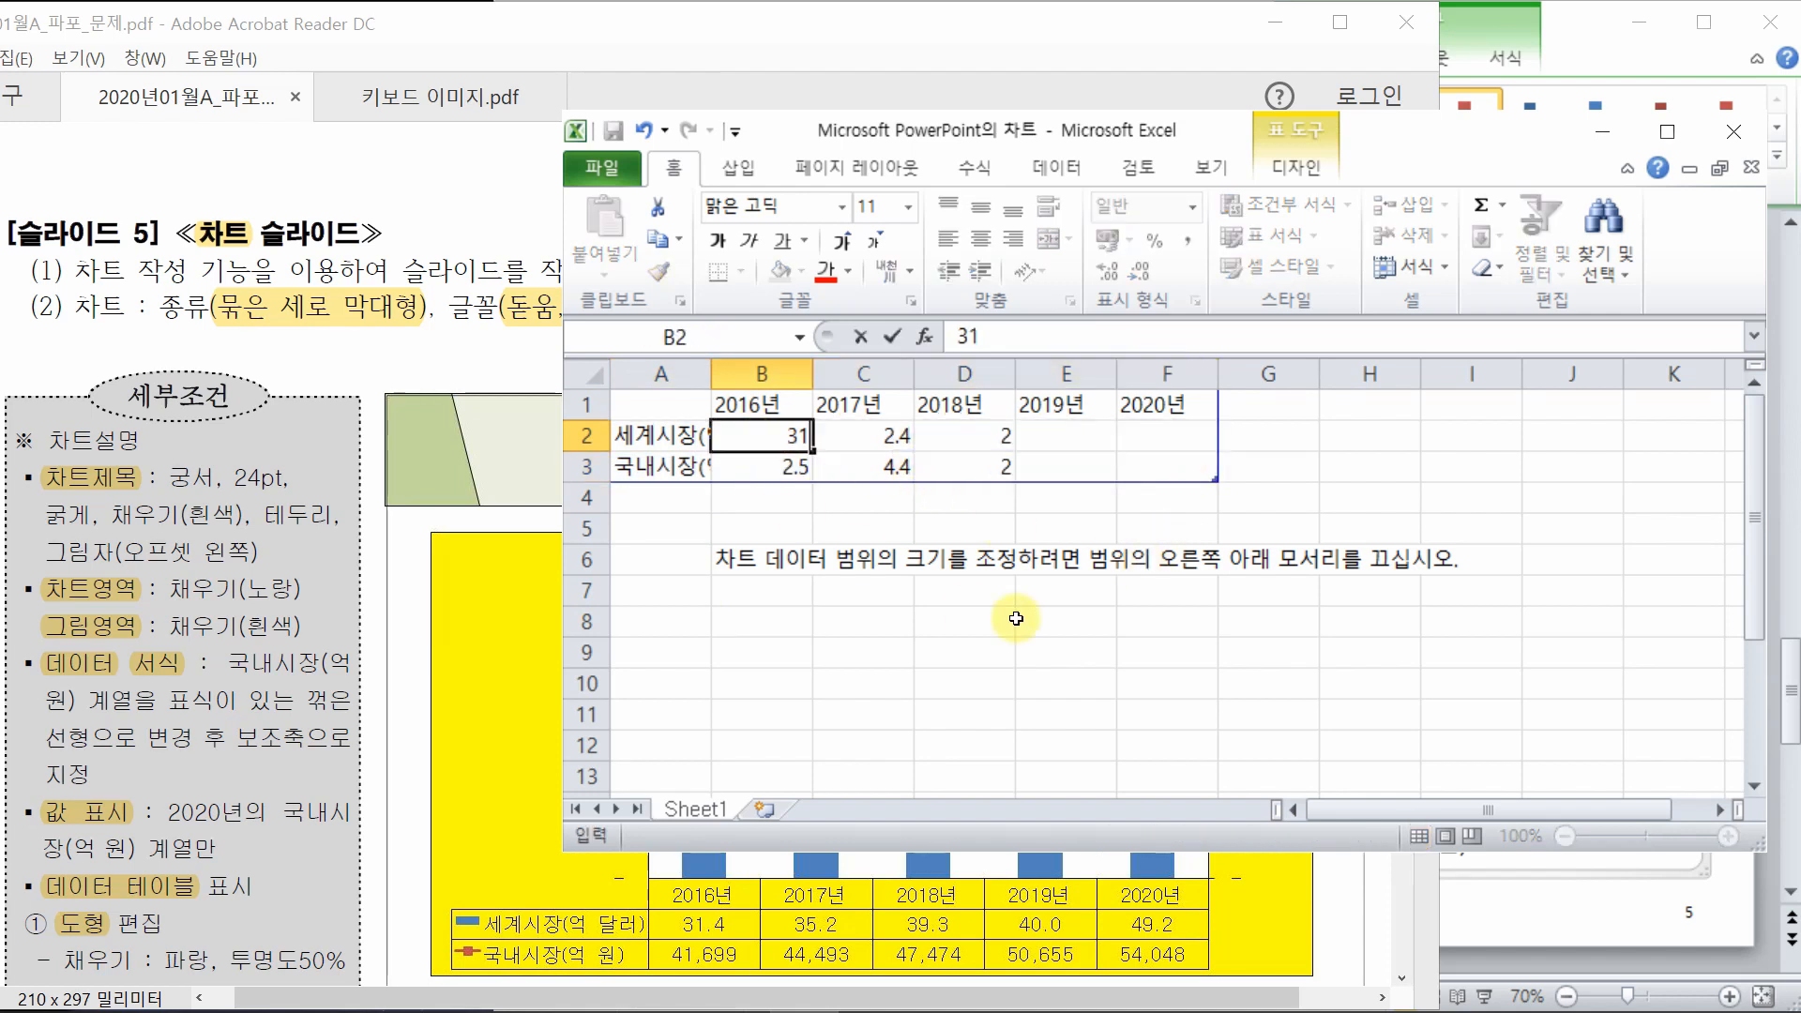
pyautogui.write('.4')
pyautogui.press('Tab')
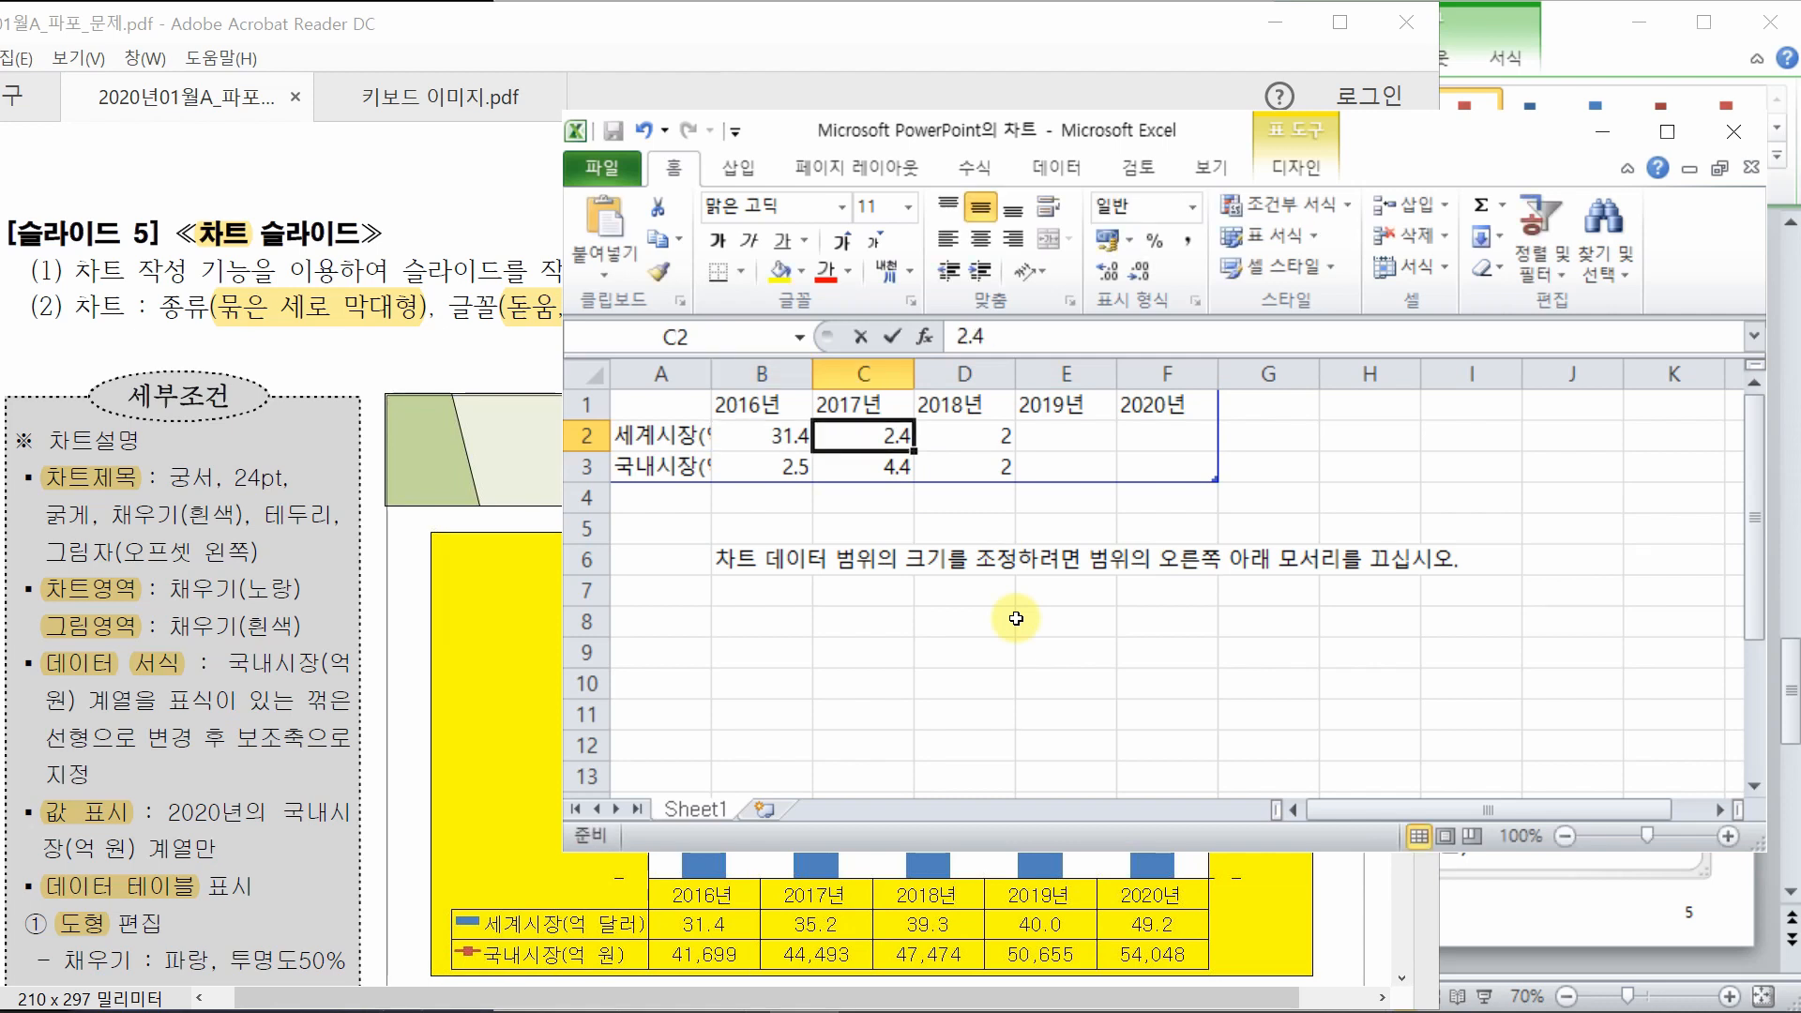
pyautogui.write('35.2')
pyautogui.press('Tab')
pyautogui.write('39')
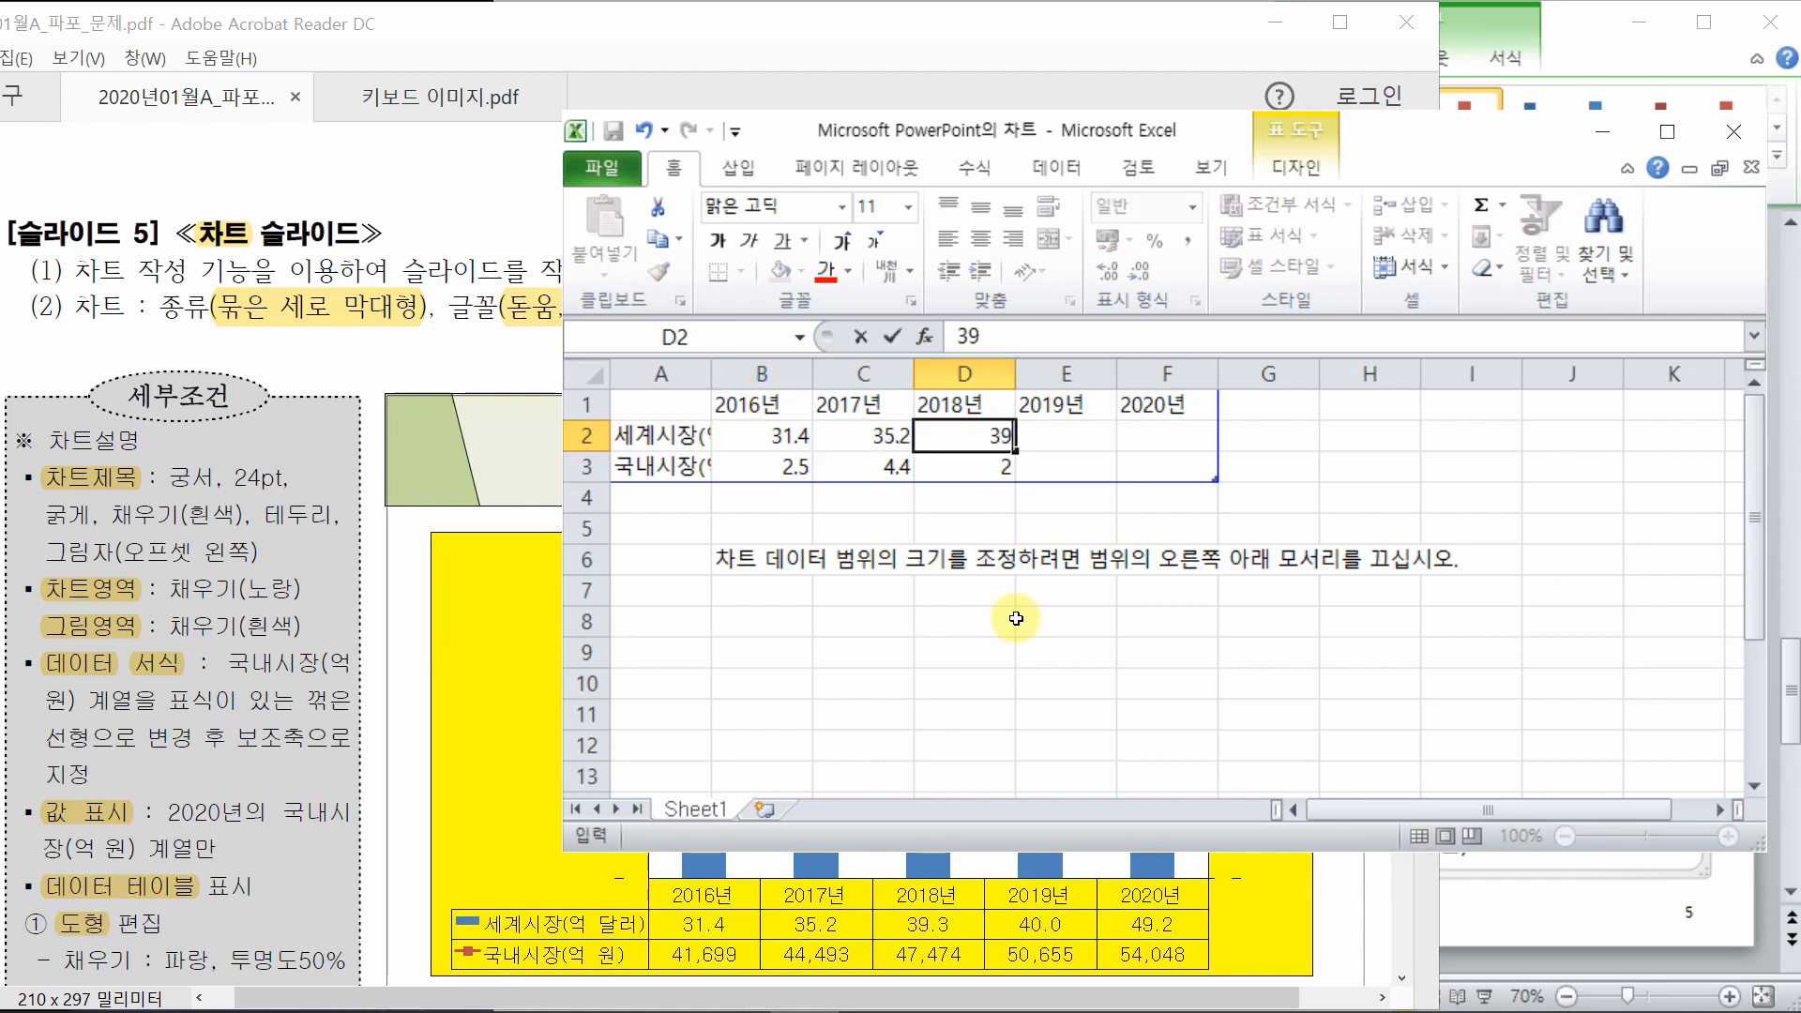
pyautogui.press('Tab')
pyautogui.write('40.0')
pyautogui.press('Tab')
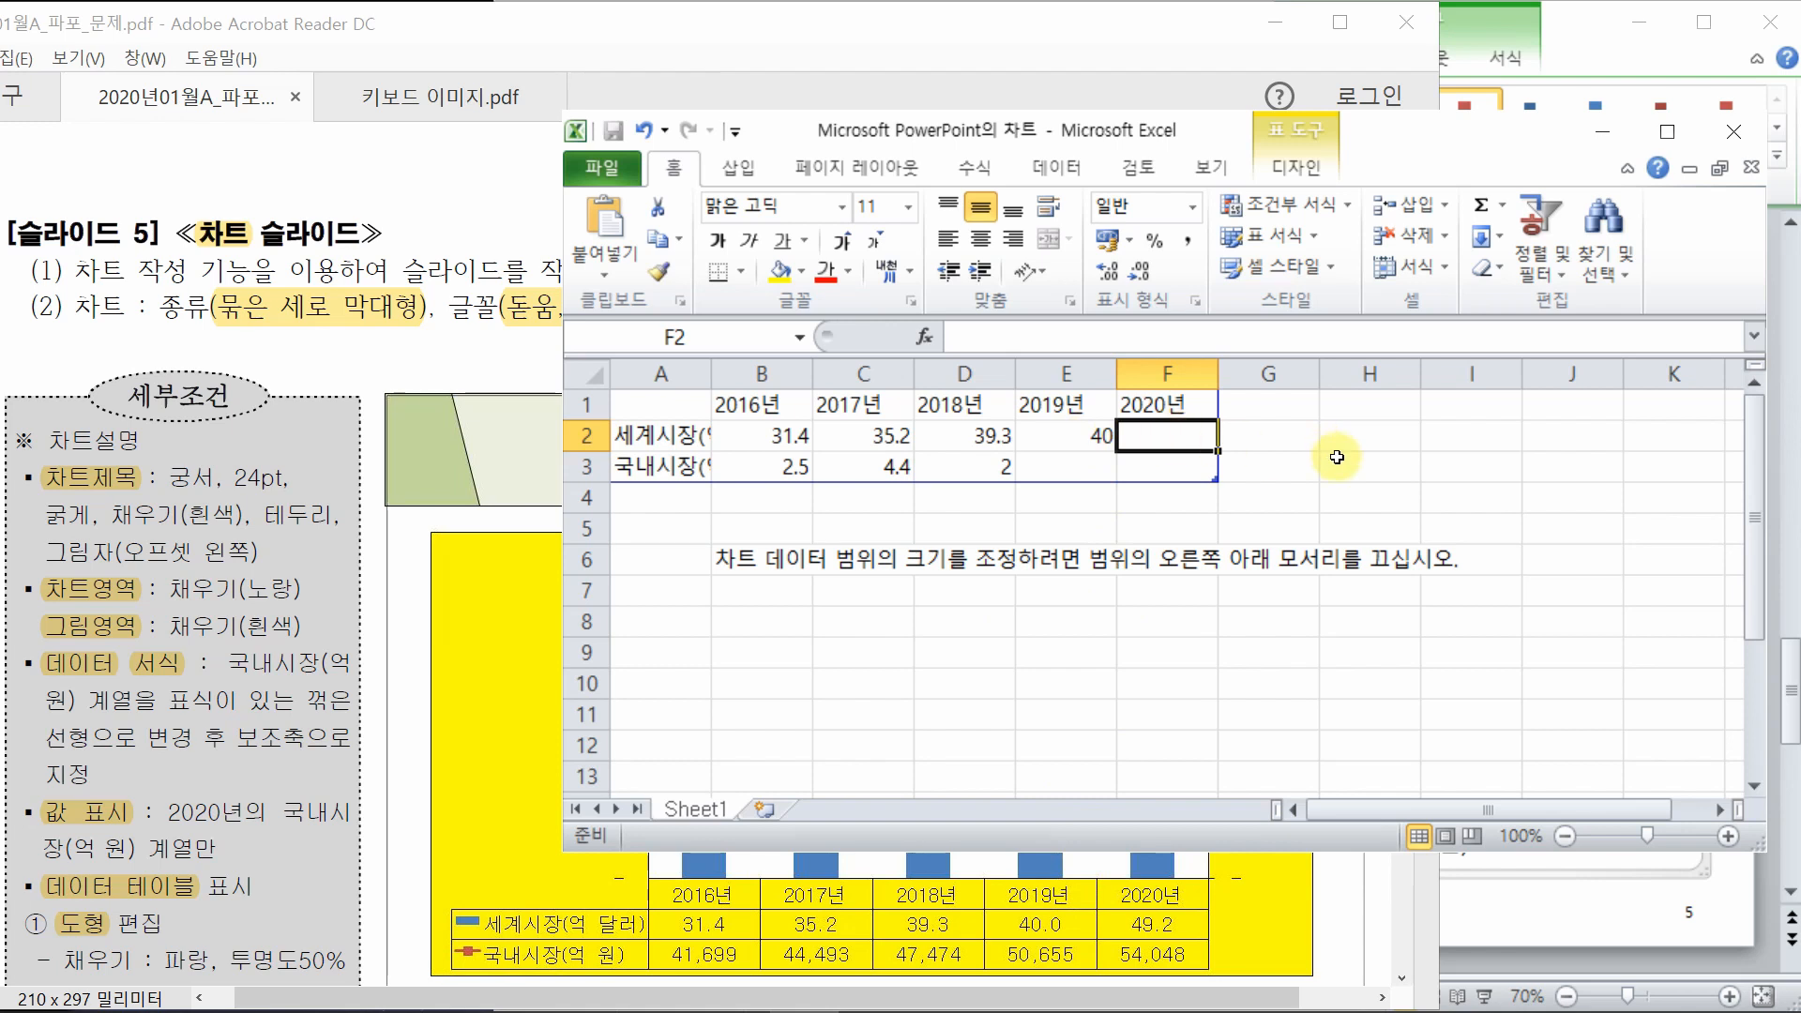
pyautogui.write('49')
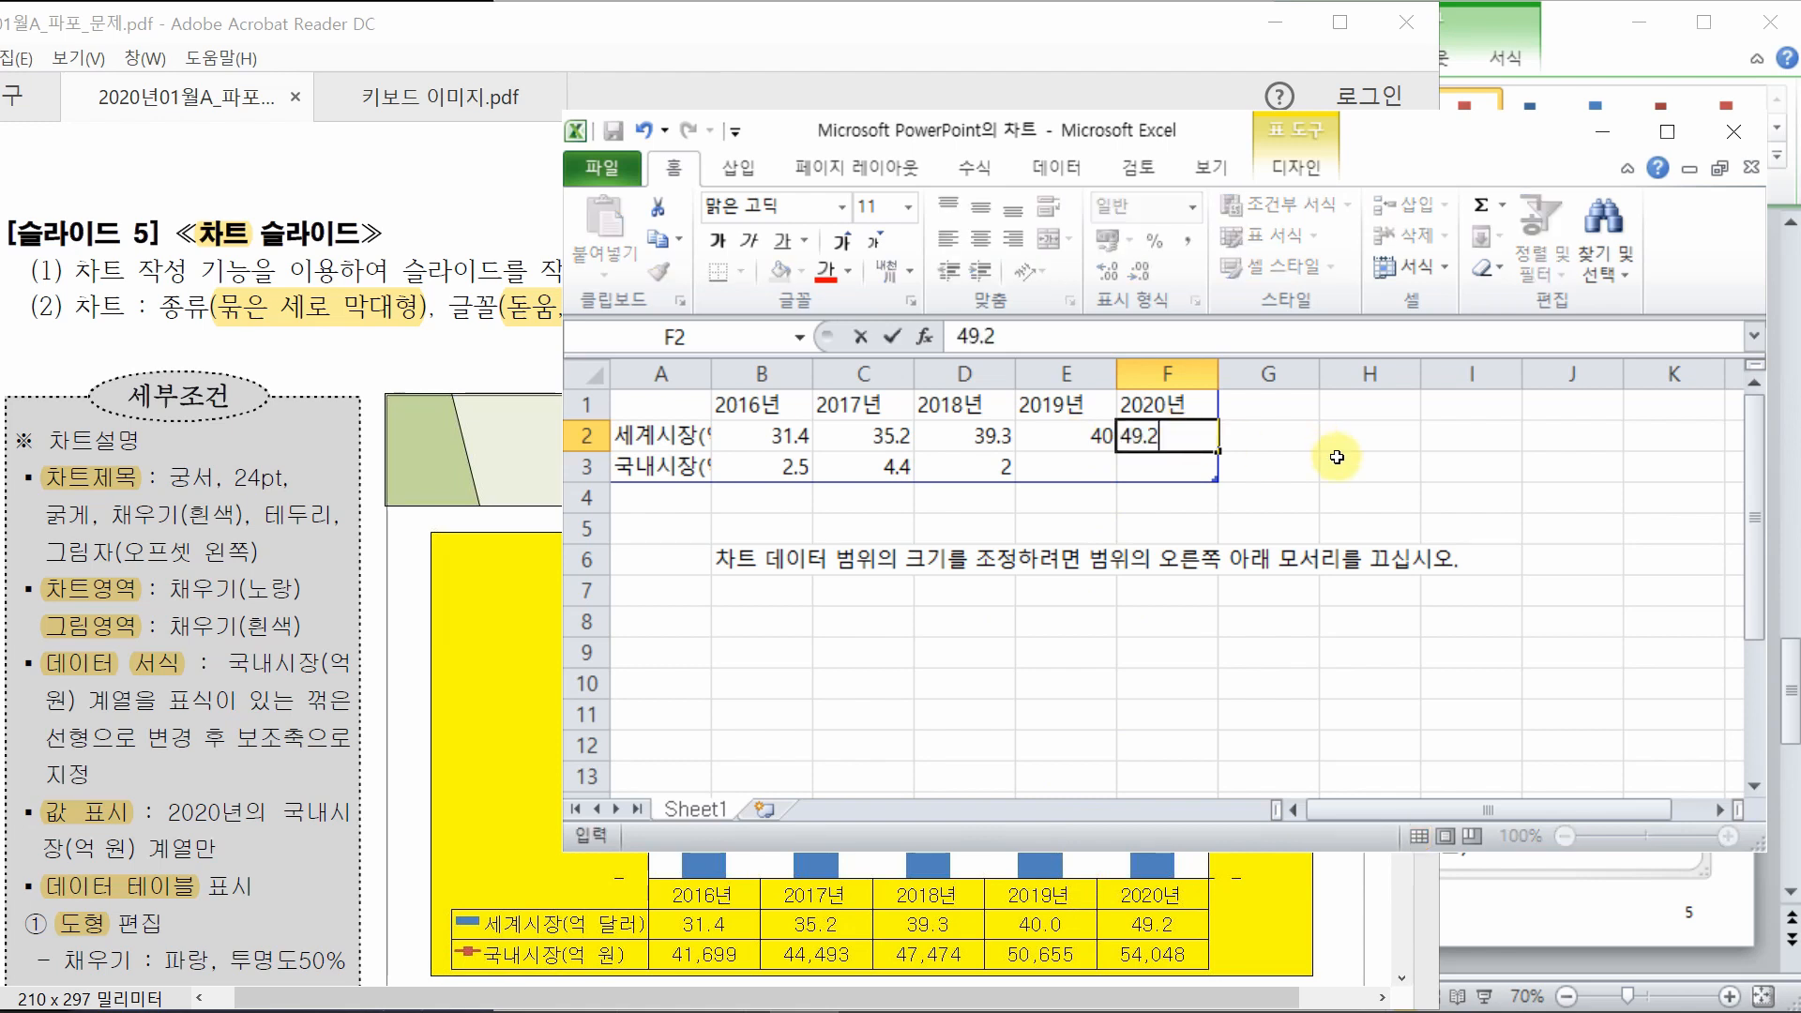
pyautogui.write('.2')
pyautogui.press('Return')
# - Fill the 국내시장 row, cells B3 to F3, with 41699, 44493, 47474, 50655 and 54048
pyautogui.write('416')
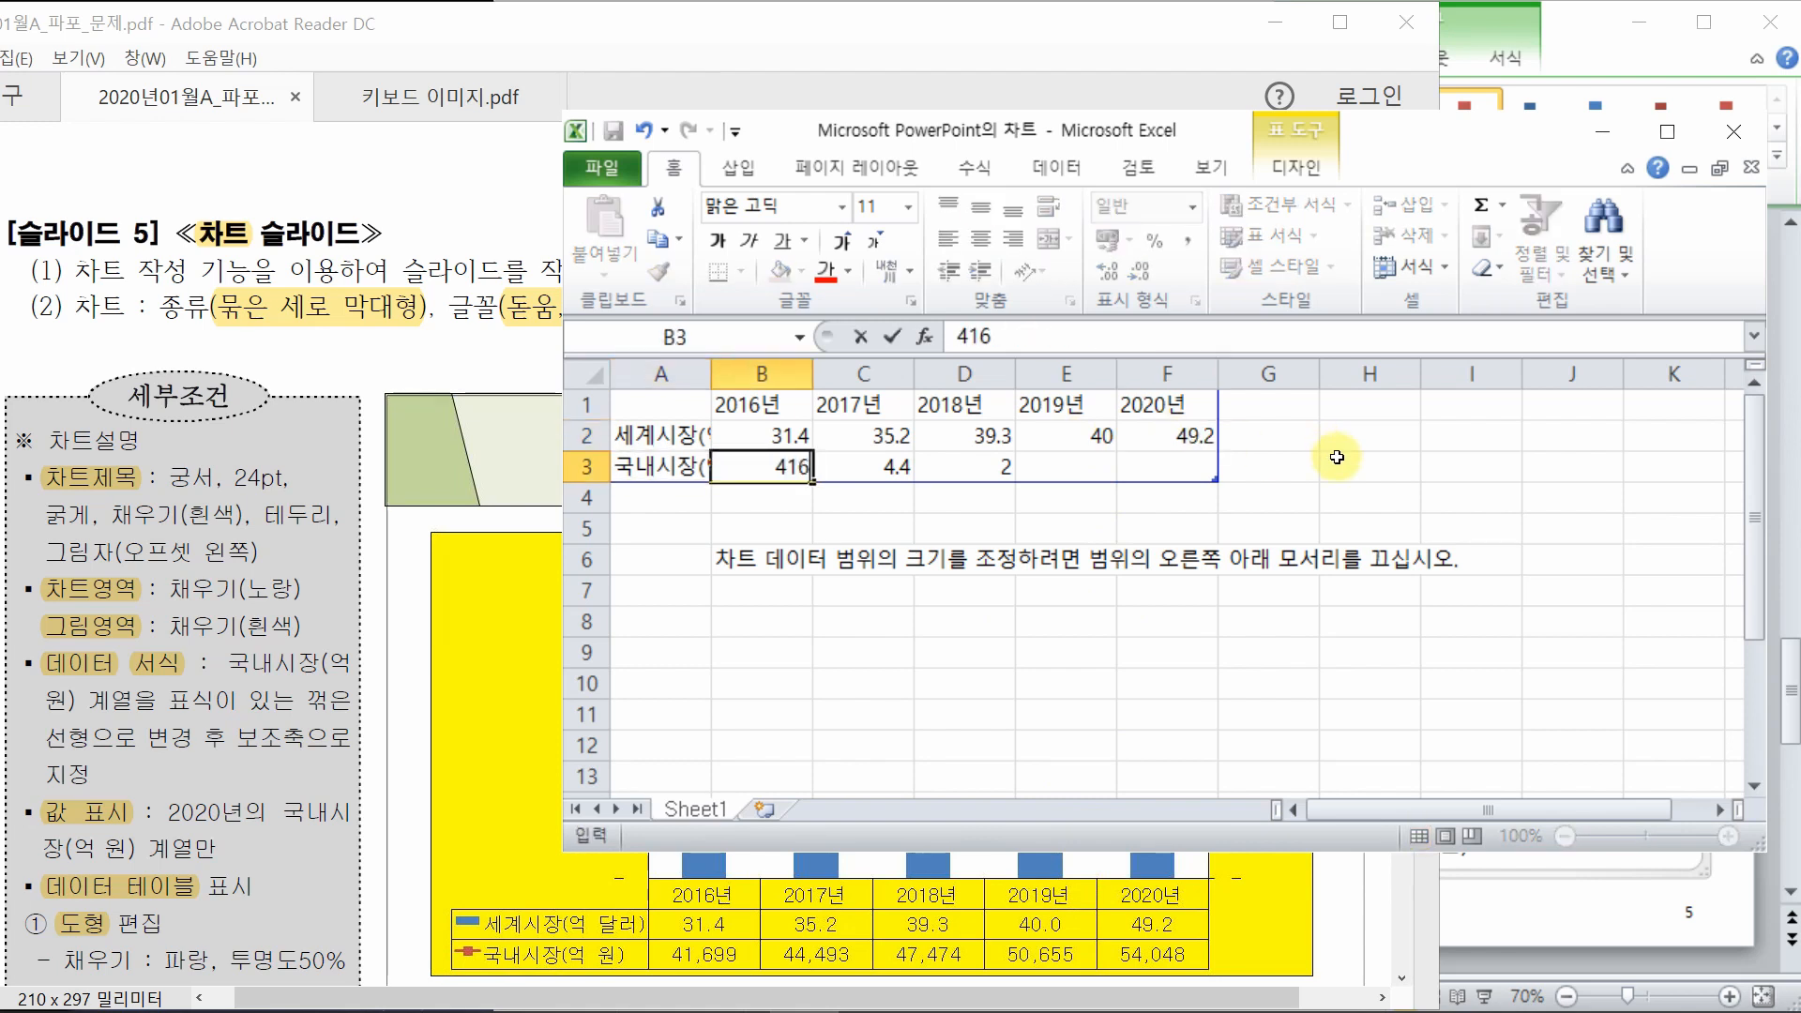
pyautogui.write('99')
pyautogui.press('Tab')
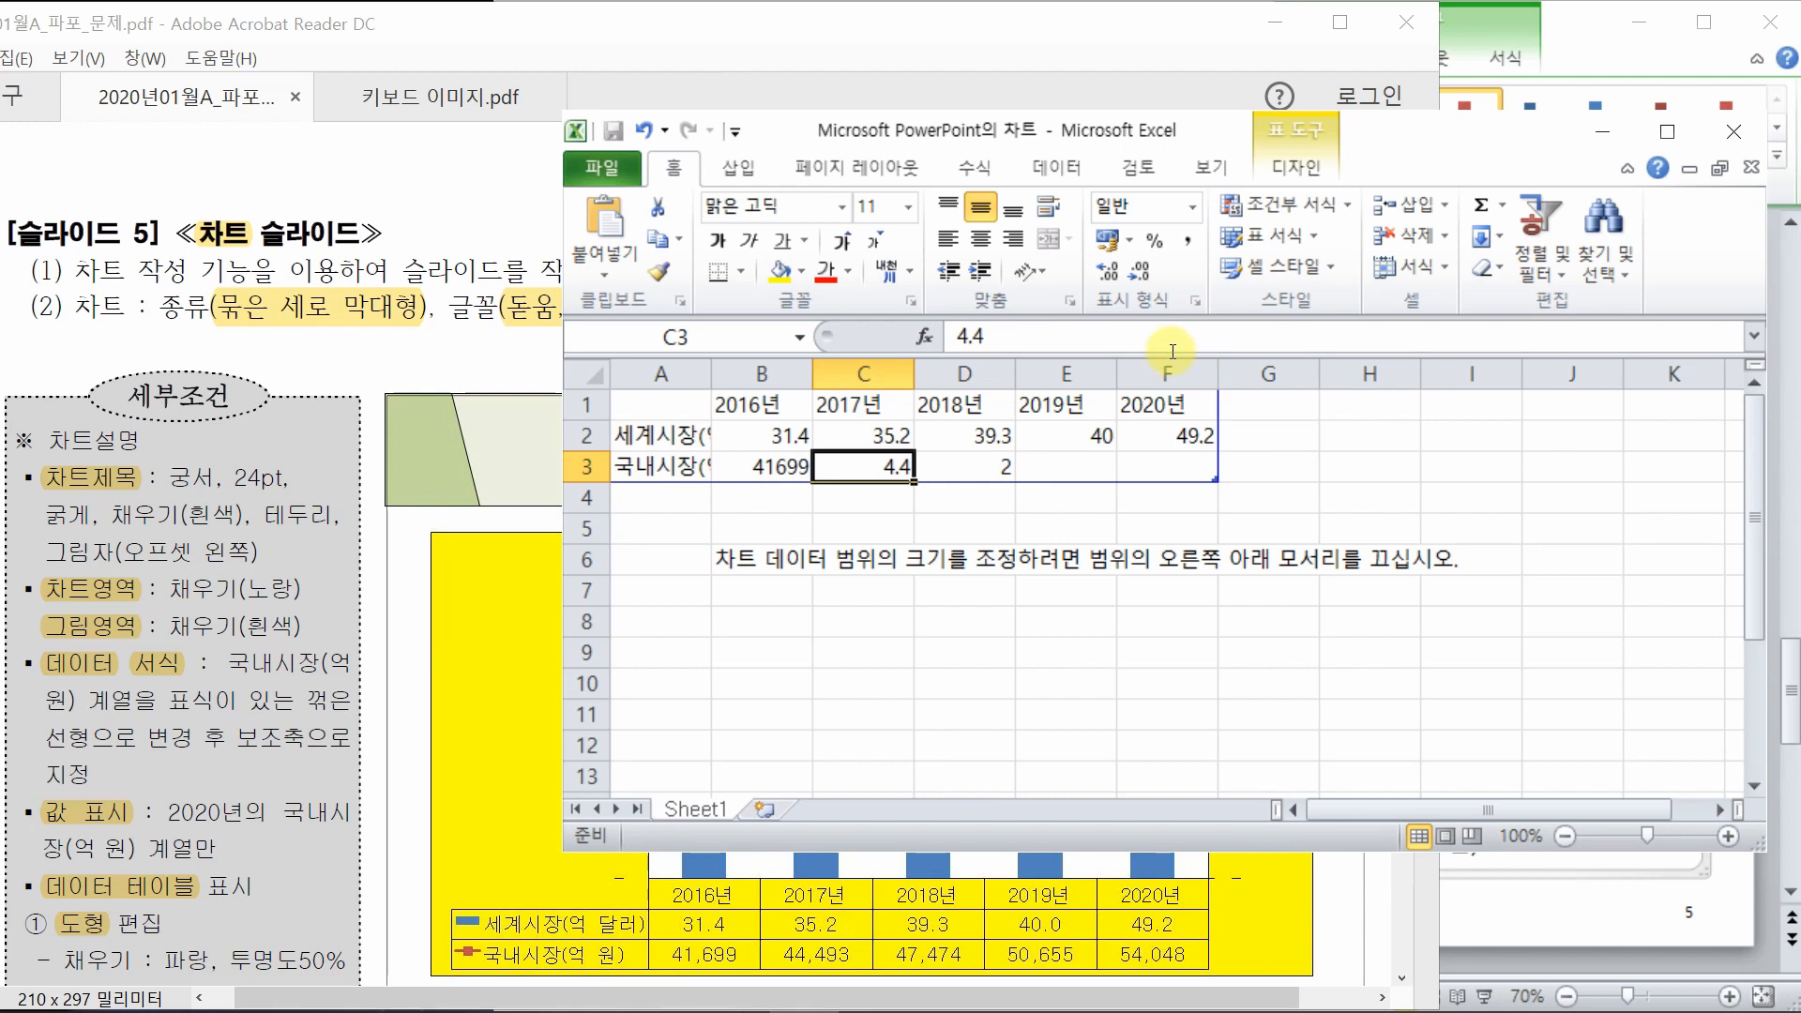
pyautogui.write('44493')
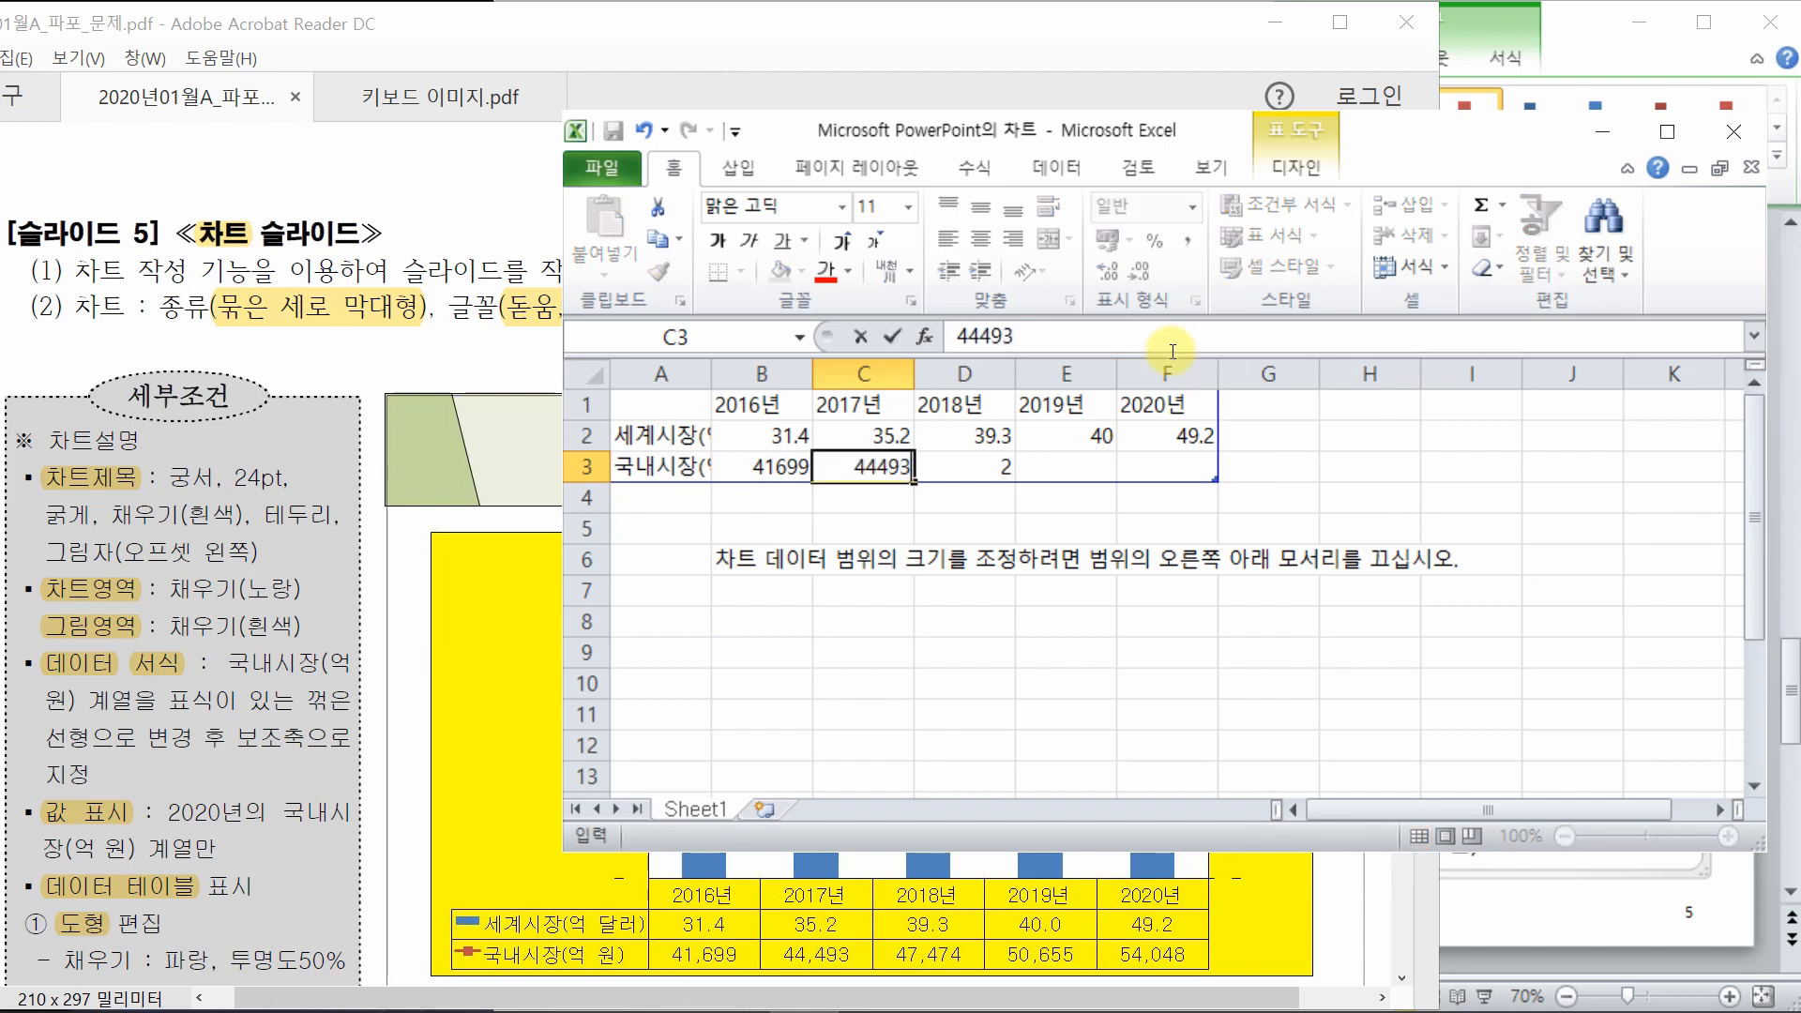
pyautogui.press('Tab')
pyautogui.write('47474')
pyautogui.press('Tab')
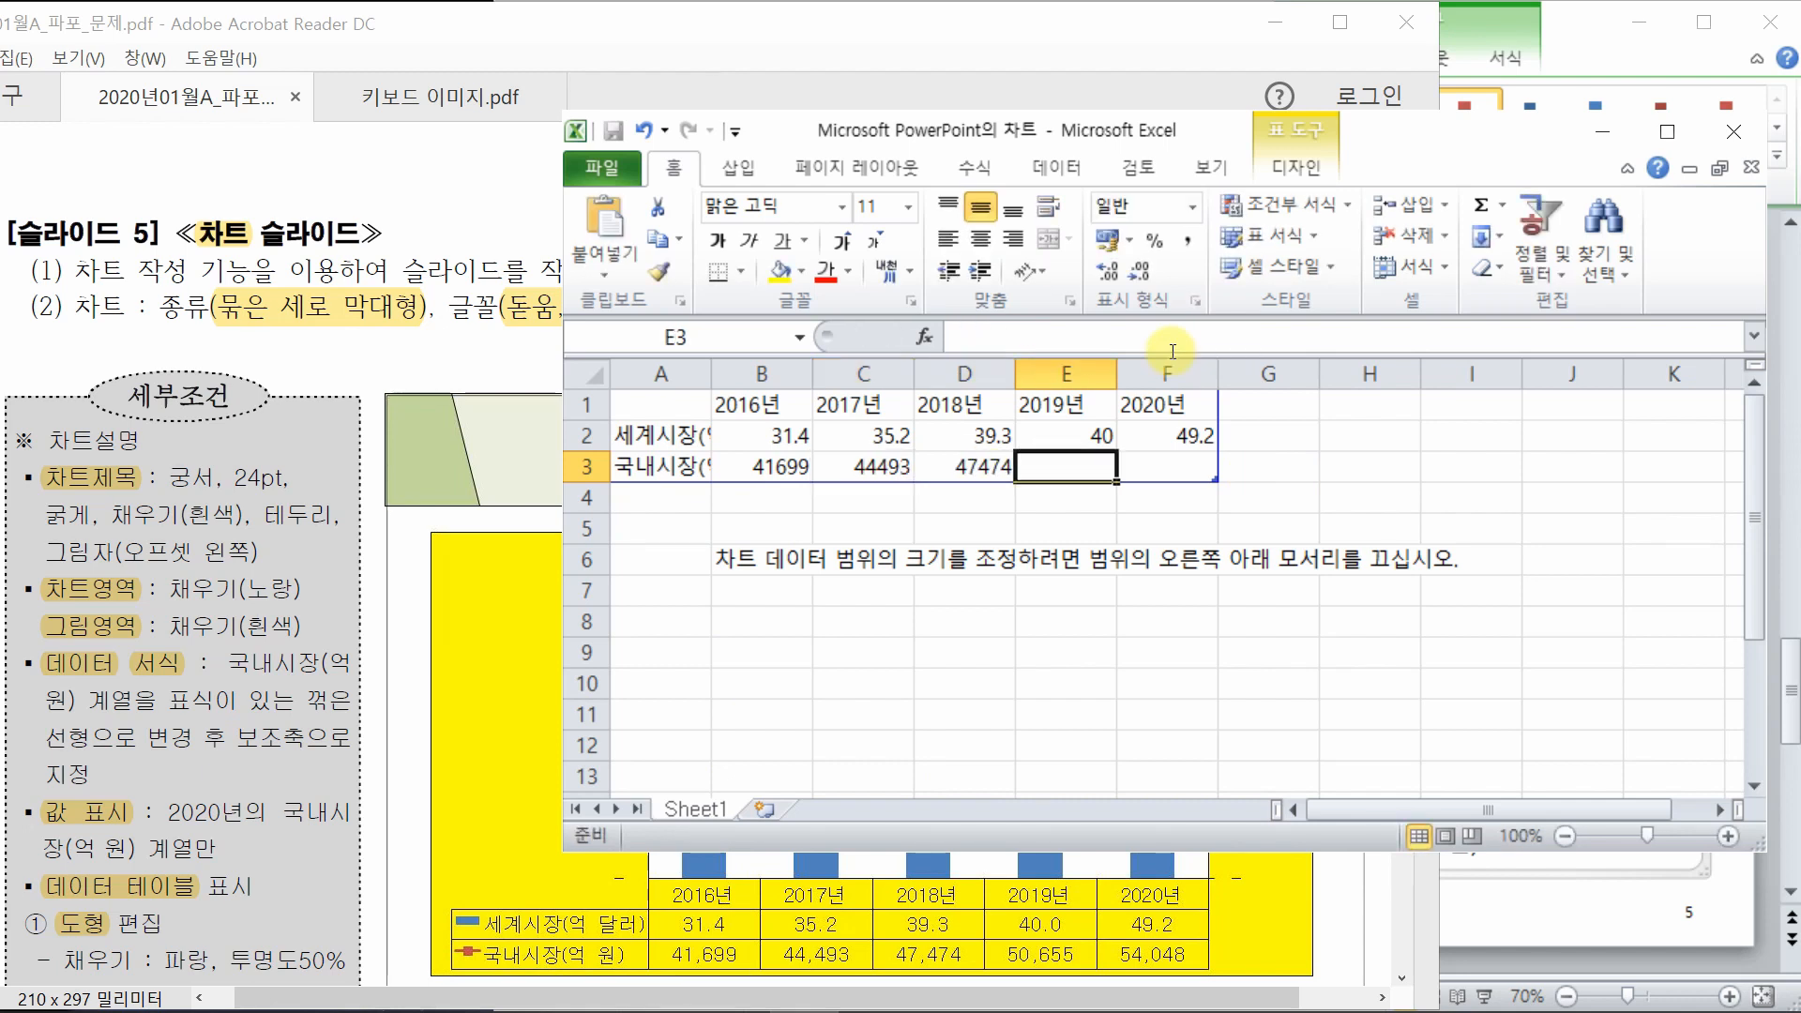
pyautogui.write('50655')
pyautogui.press('Tab')
pyautogui.write('54')
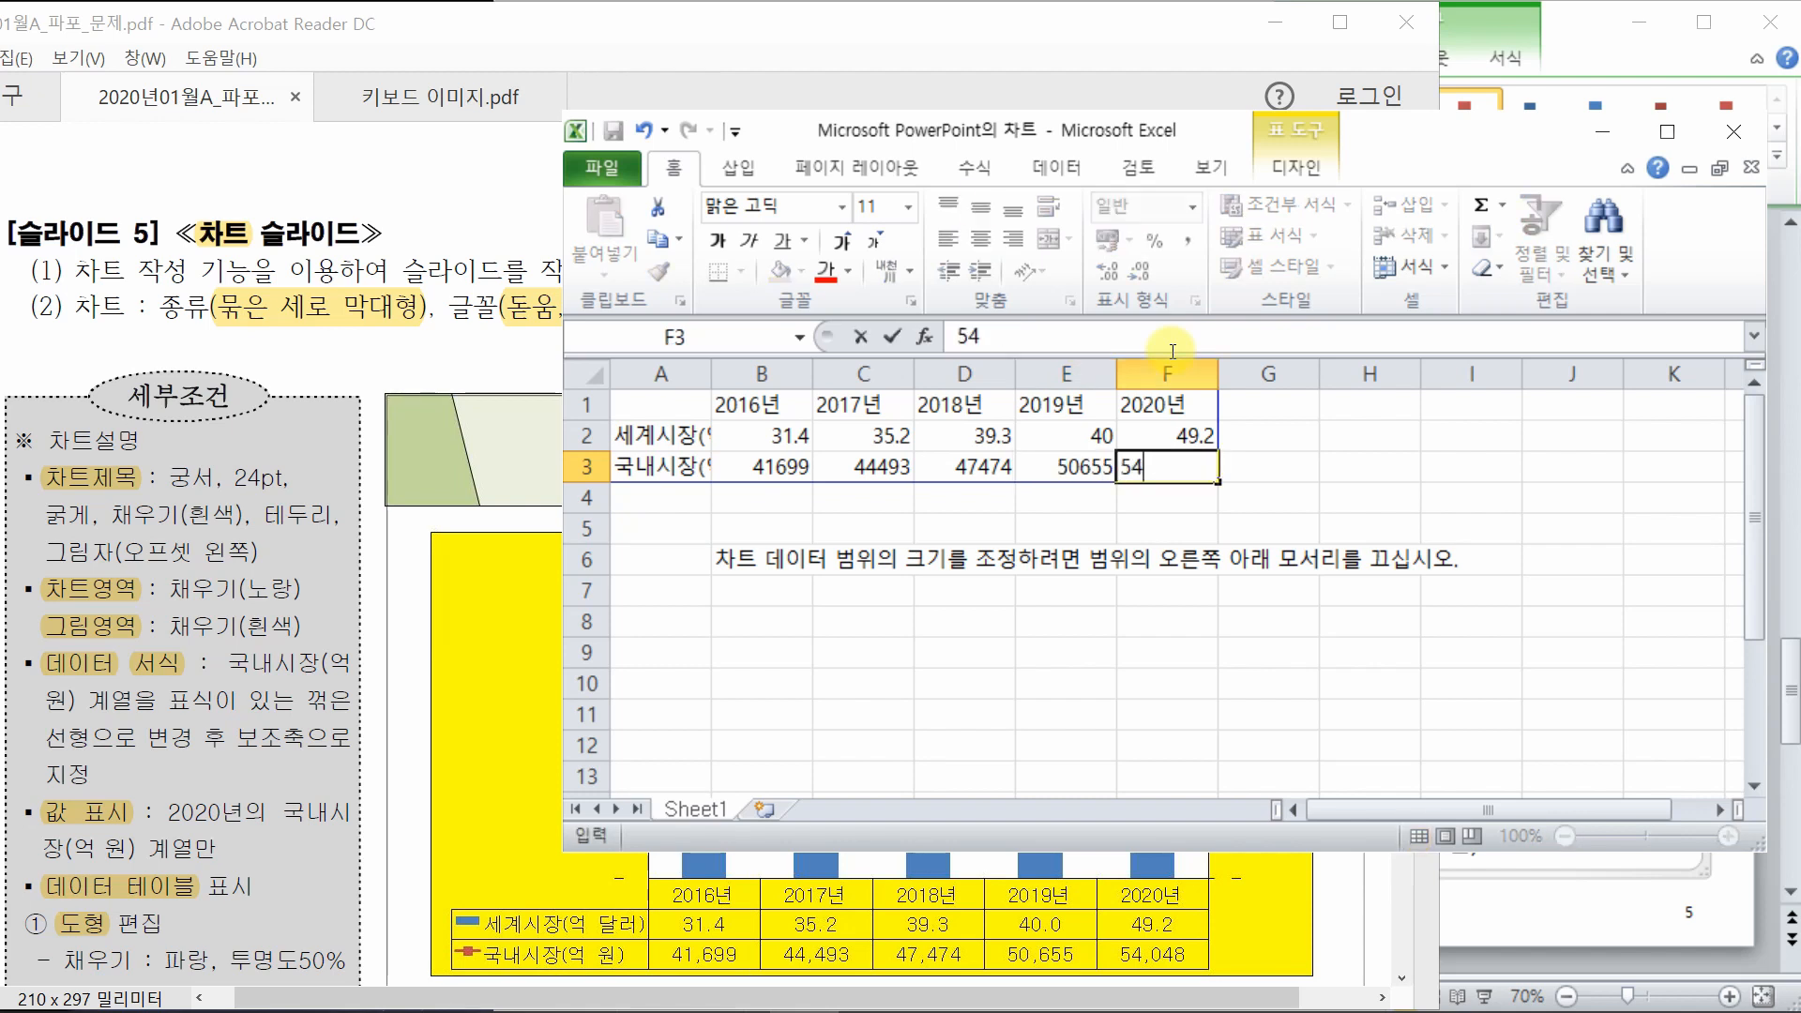
pyautogui.press('Return')
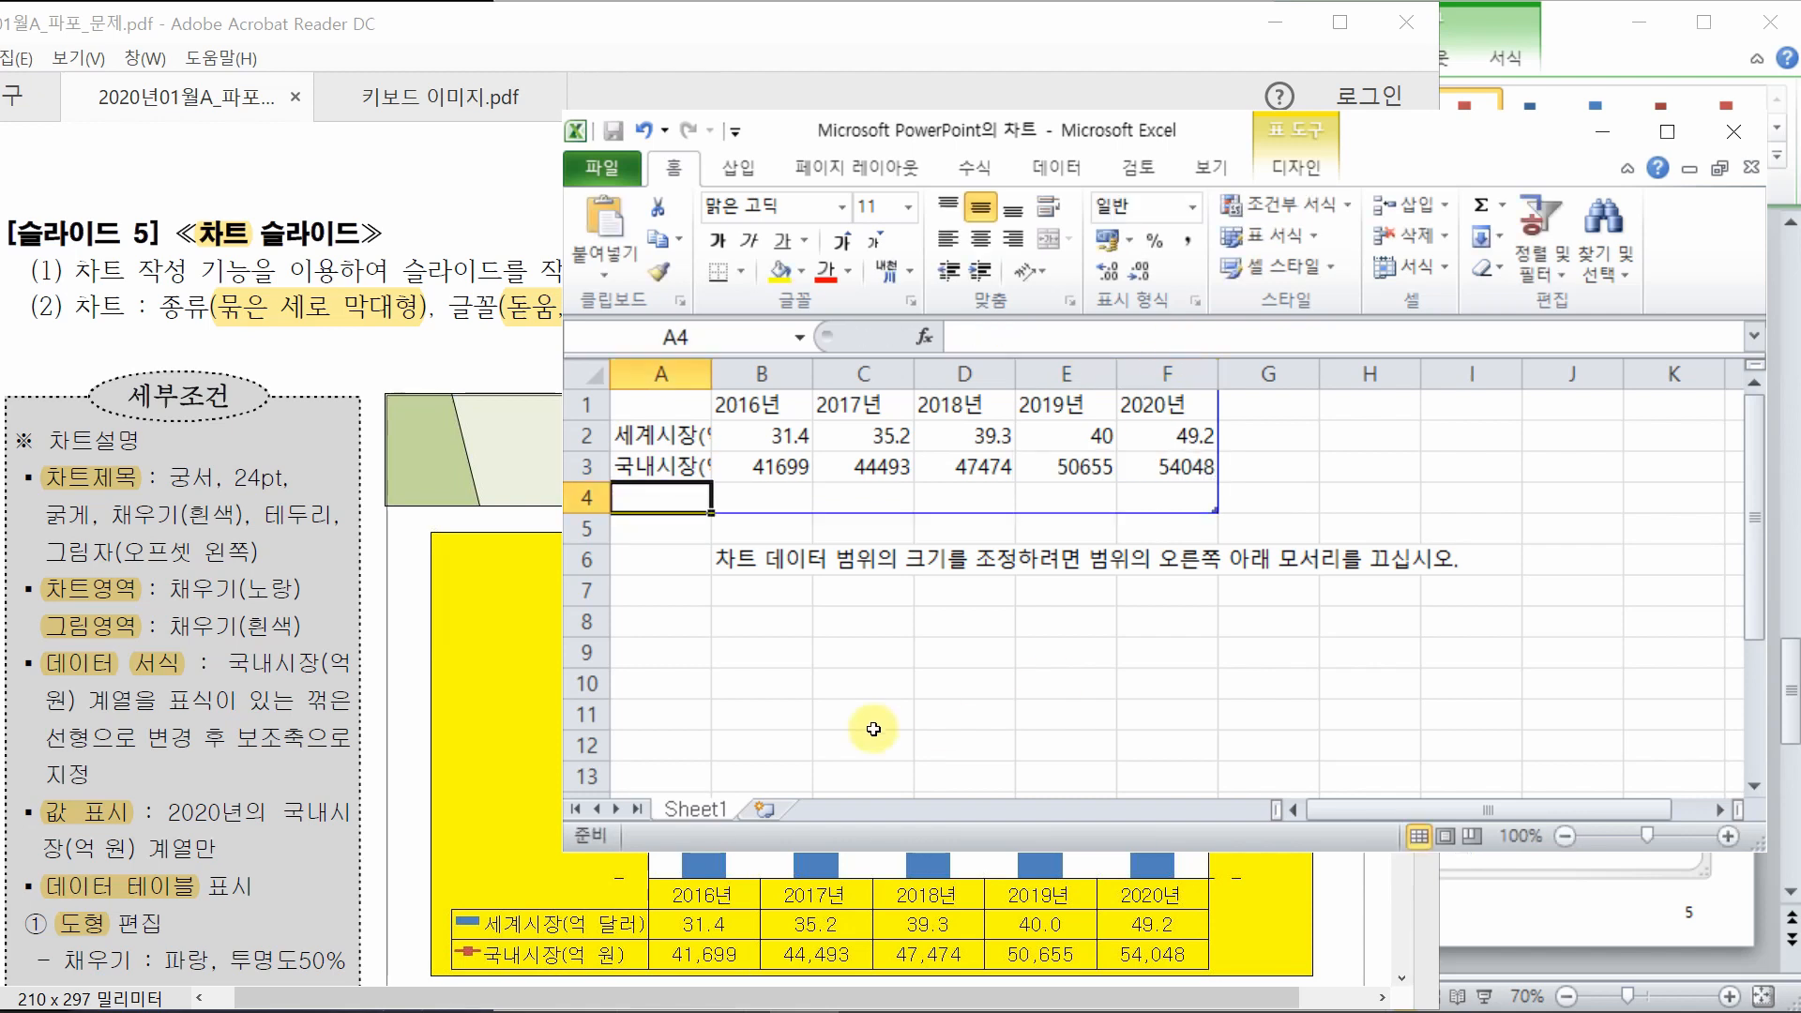
# - Undo the automatic extension of the chart data range into row 4
pyautogui.hotkey('ctrl', 'z')
pyautogui.click(761, 591)
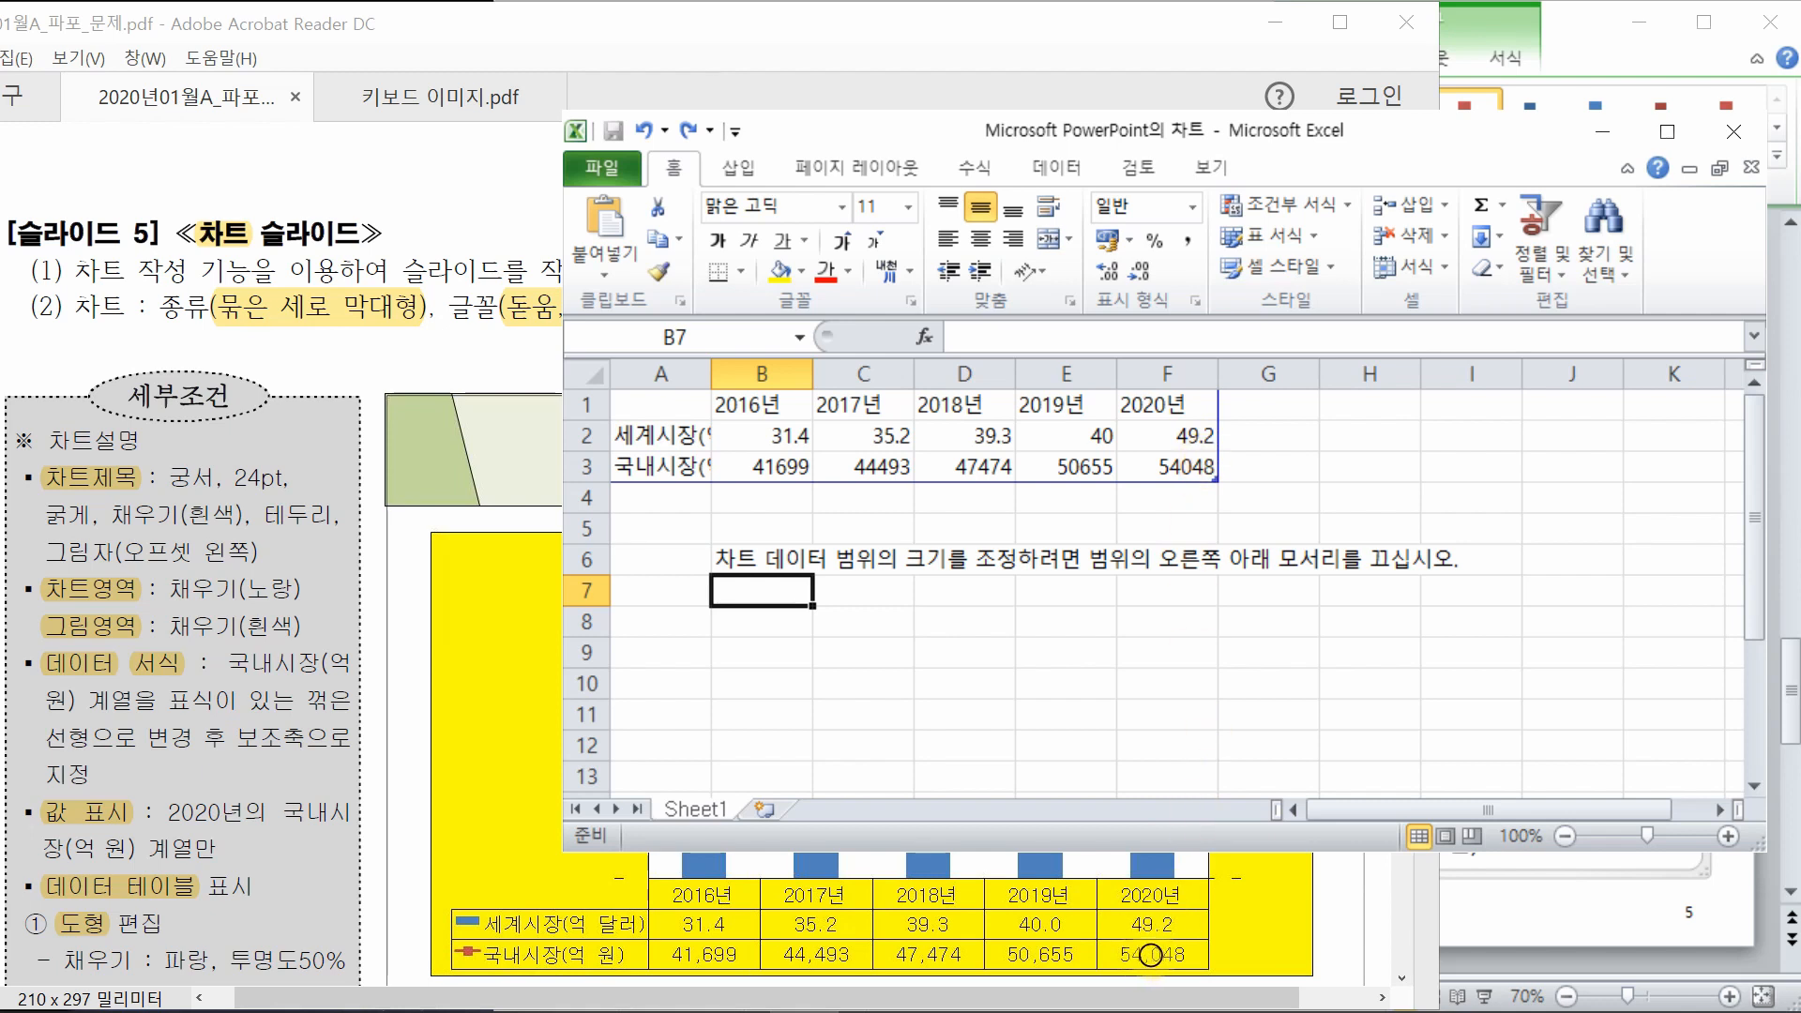
pyautogui.click(1202, 497)
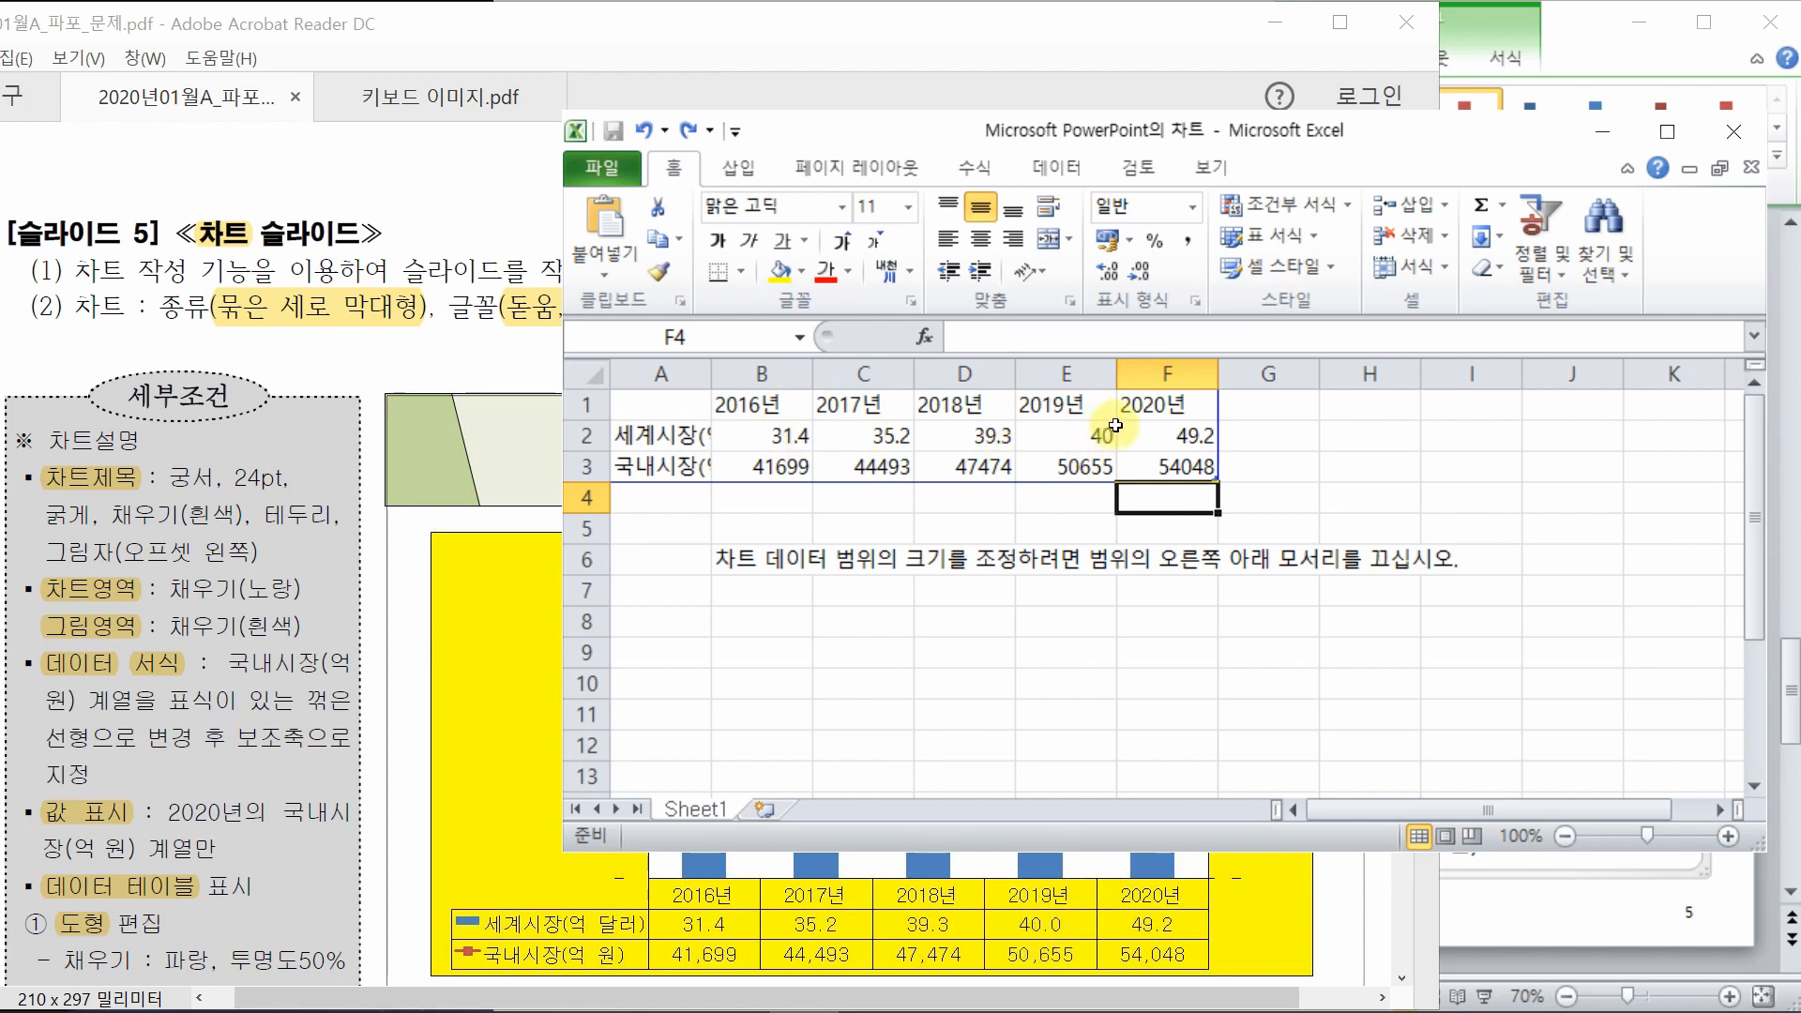
# - Format the 세계시장 values in B2 to F2 to show one decimal place
pyautogui.moveTo(788, 432); pyautogui.dragTo(1170, 431)
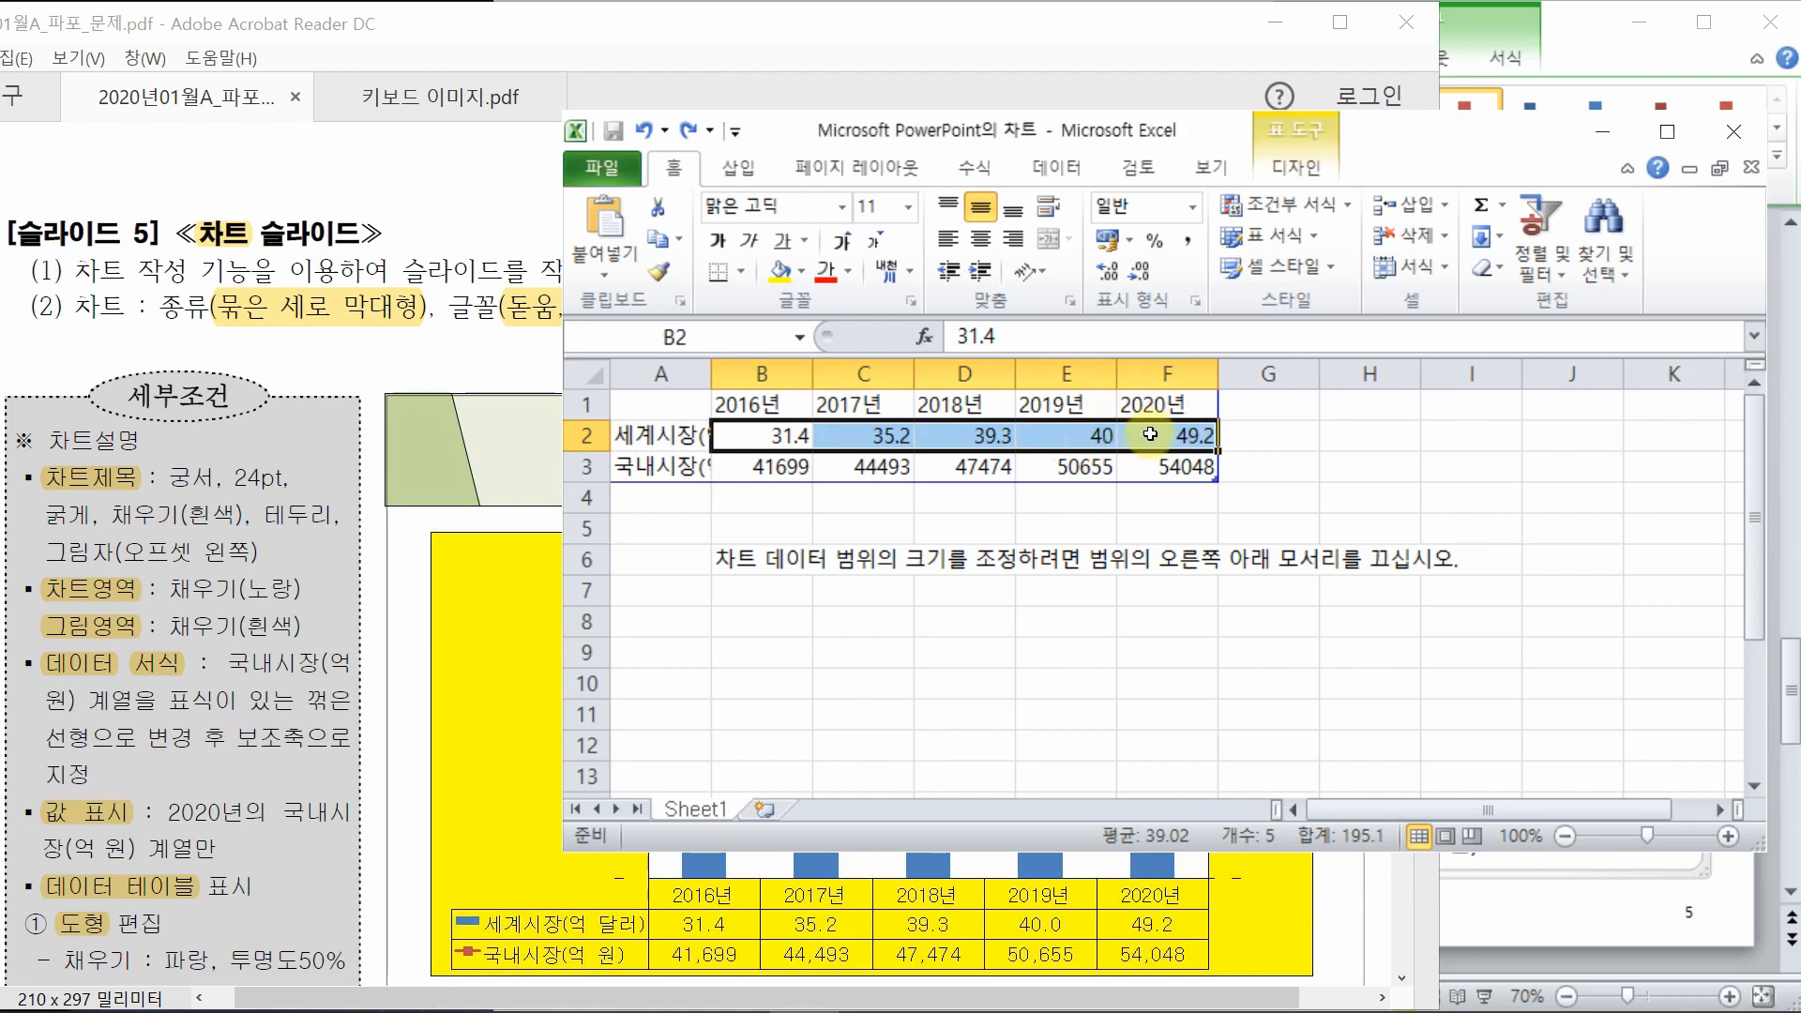
pyautogui.click(1108, 271)
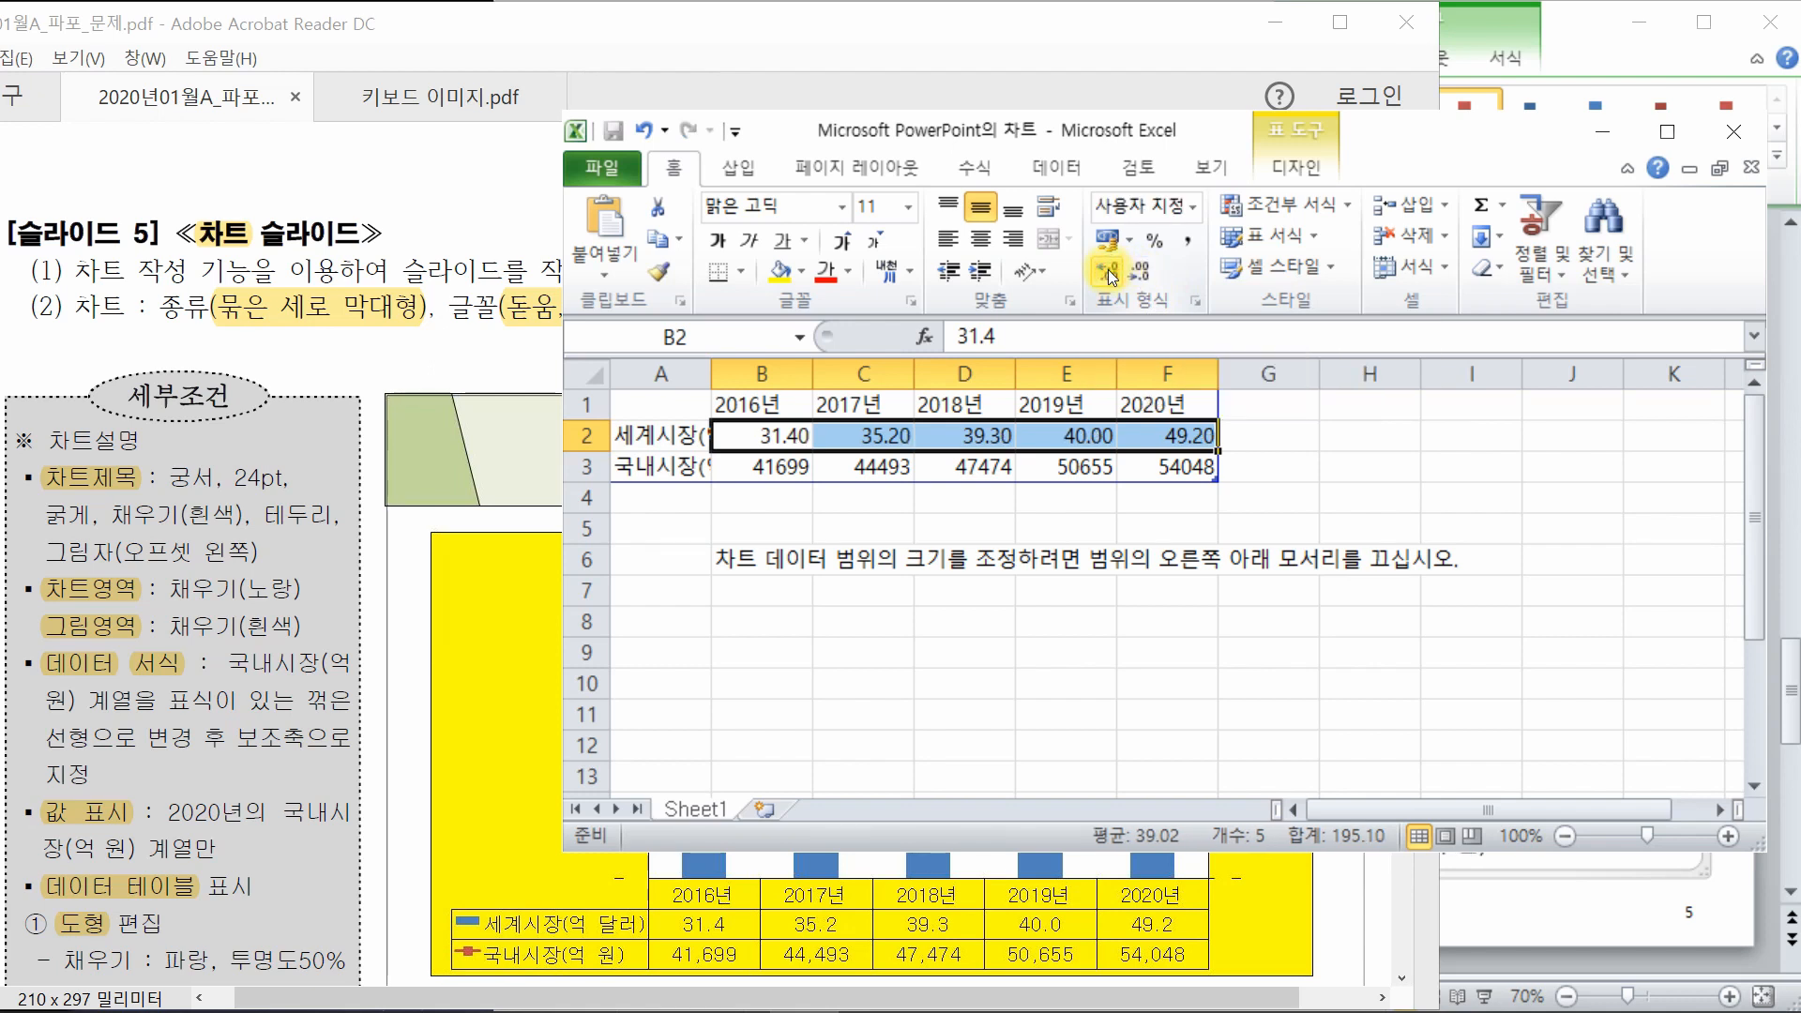
pyautogui.click(1109, 271)
pyautogui.click(1109, 271)
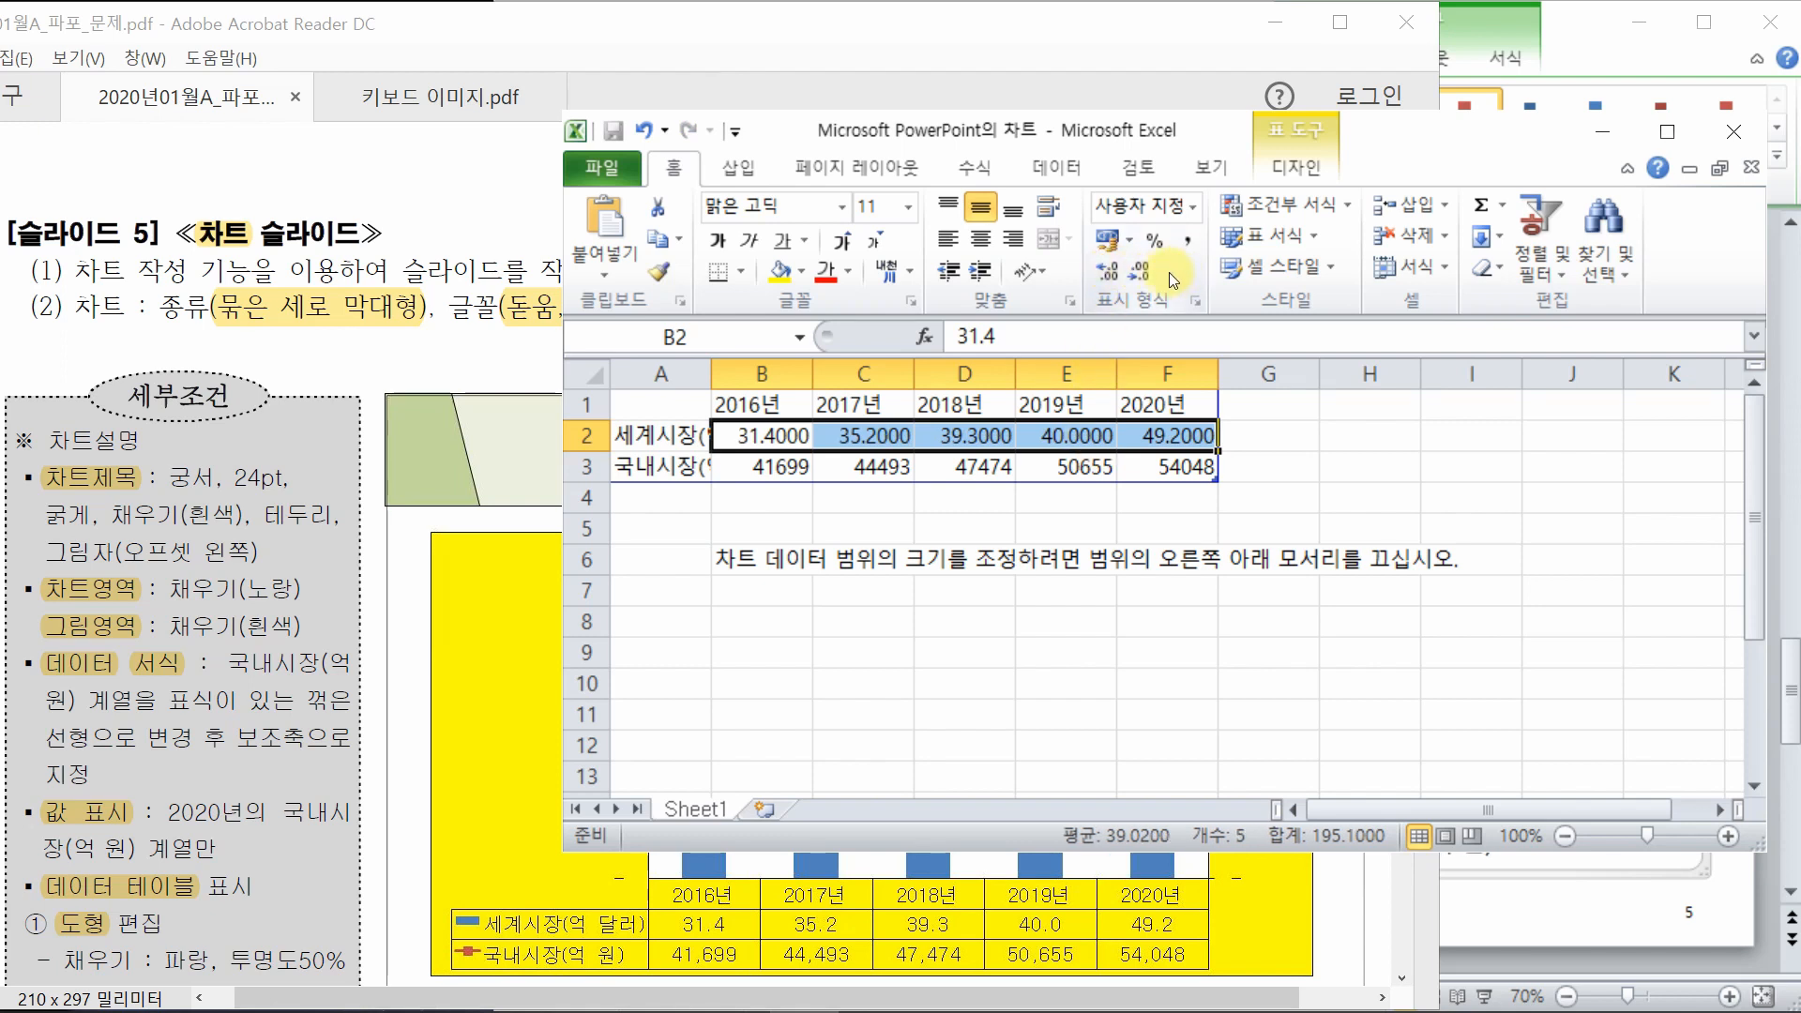
pyautogui.click(1142, 279)
pyautogui.click(1140, 274)
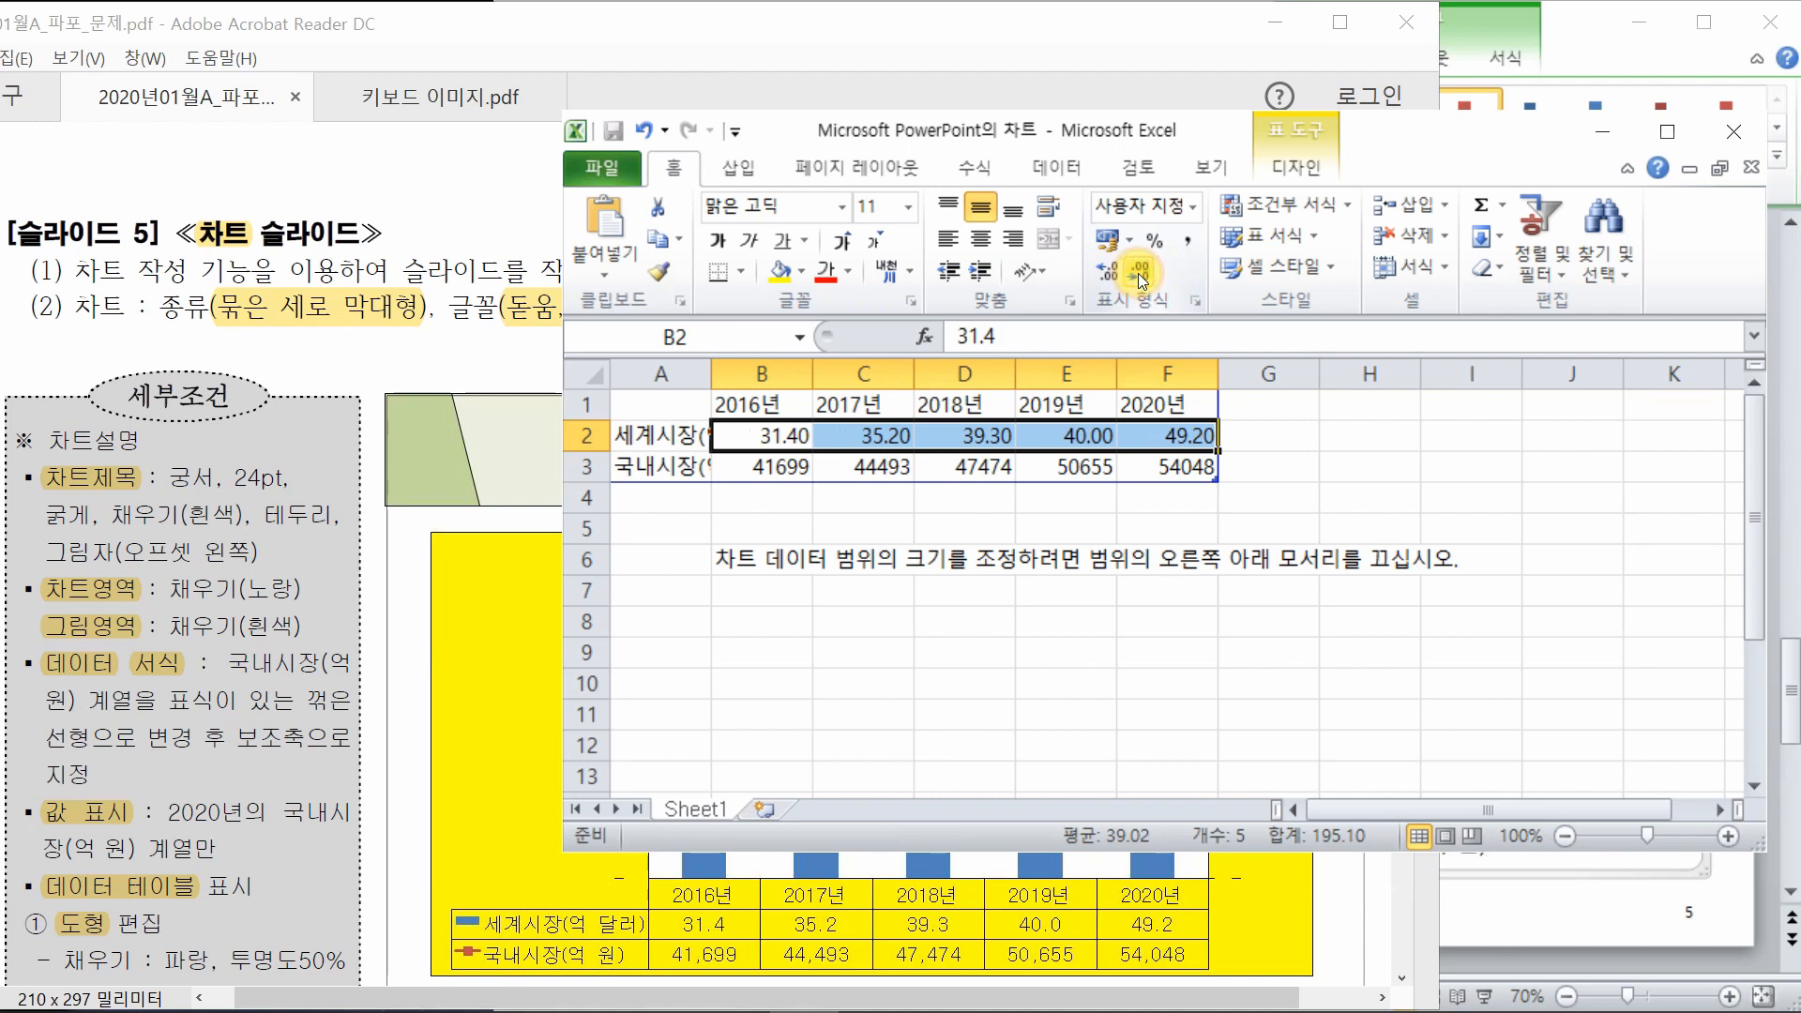
pyautogui.click(1140, 274)
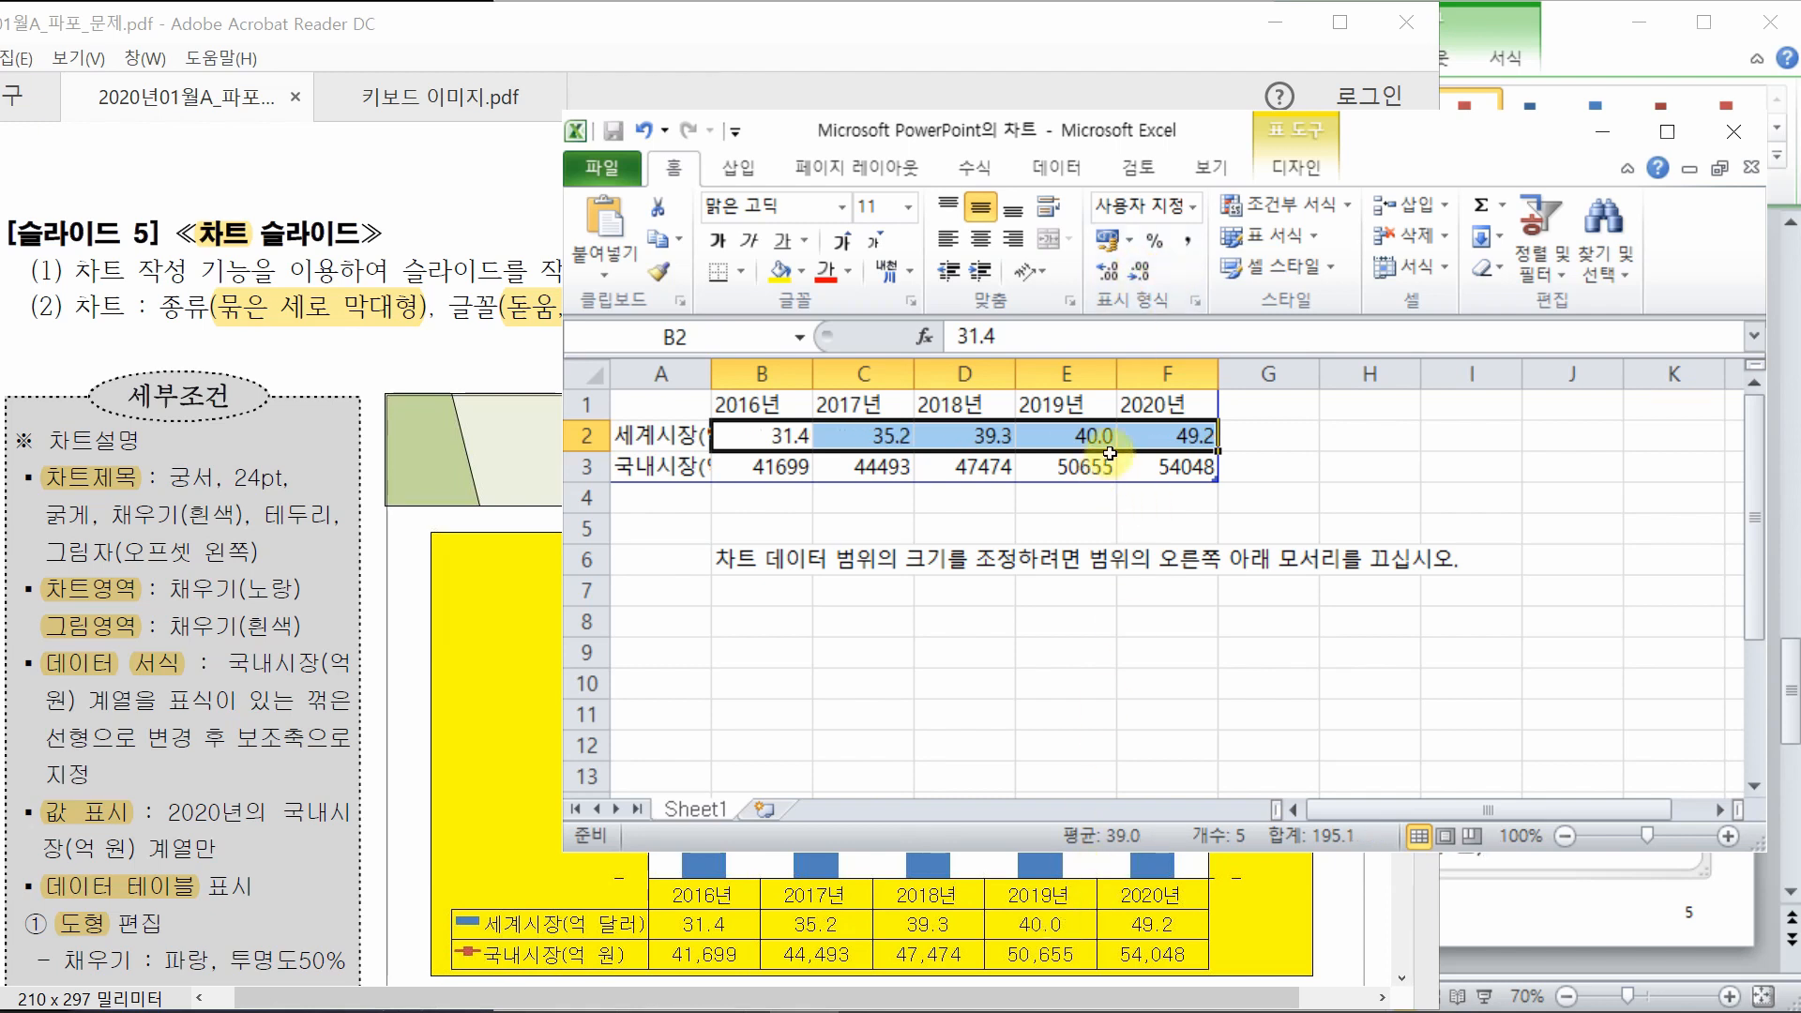
pyautogui.click(1097, 517)
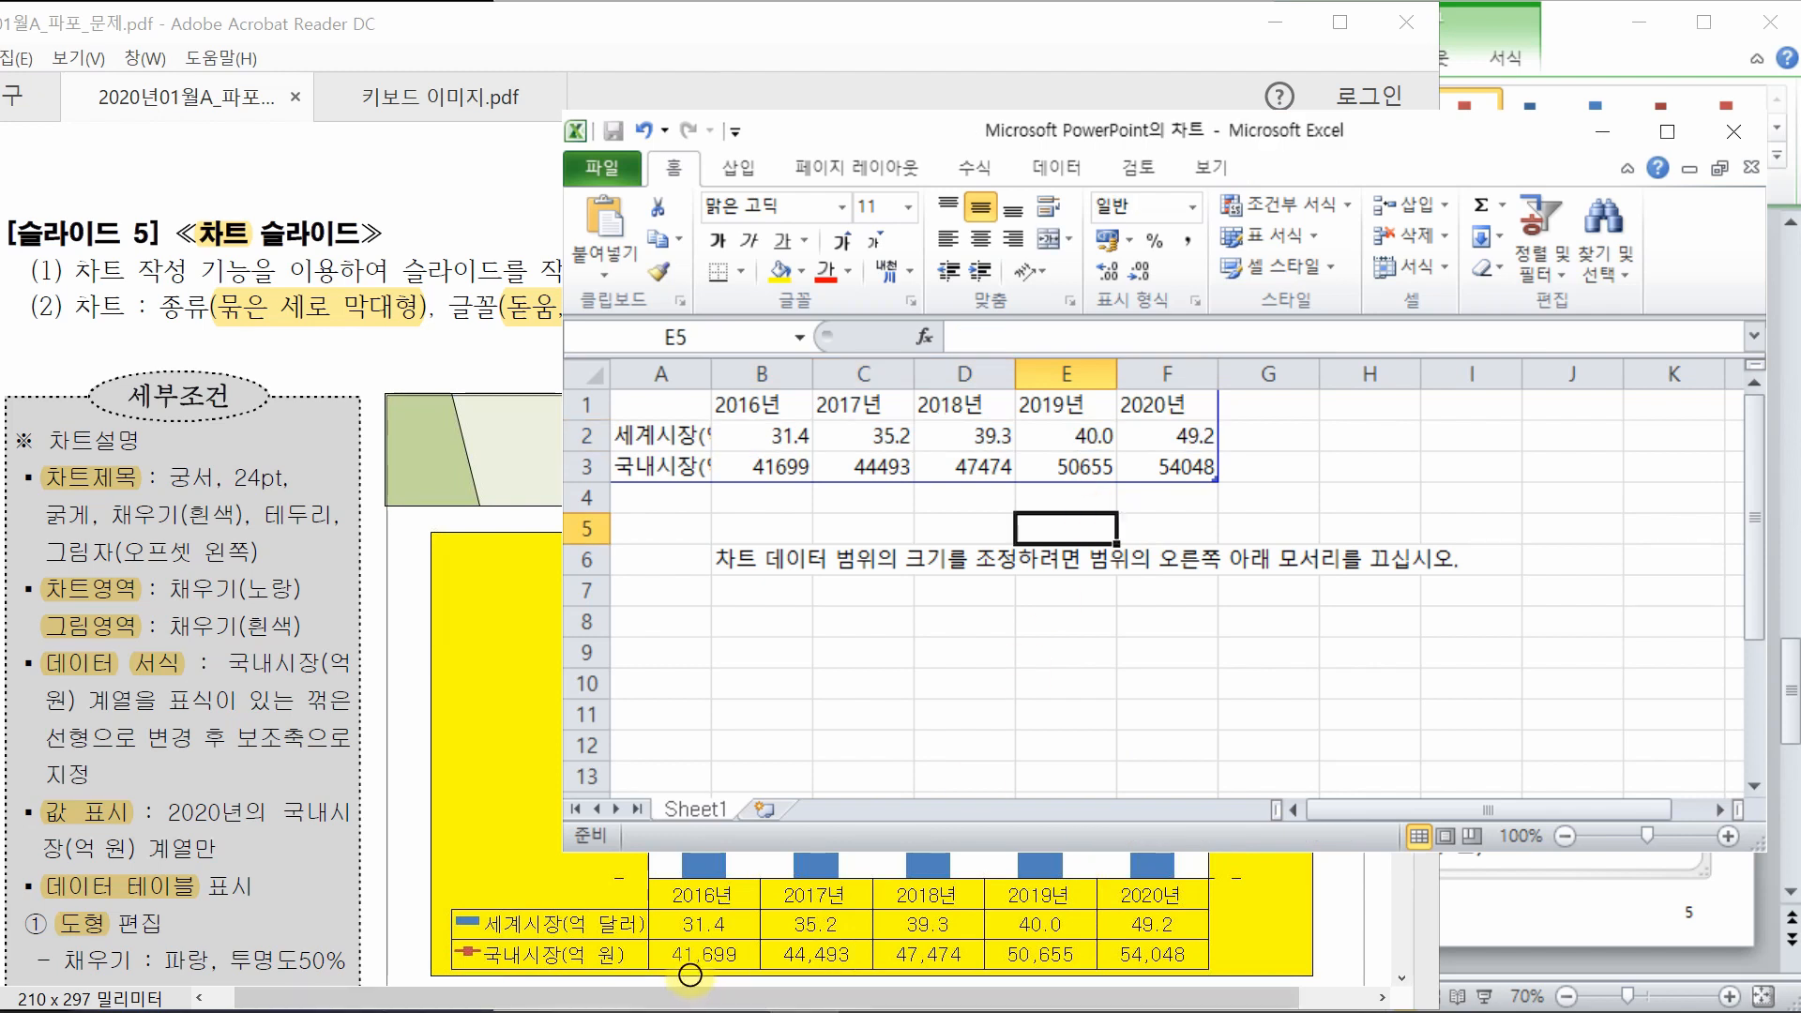
# - Apply the comma style with thousands separators to the 국내시장 values in B3 to F3
pyautogui.moveTo(782, 466); pyautogui.dragTo(1127, 466)
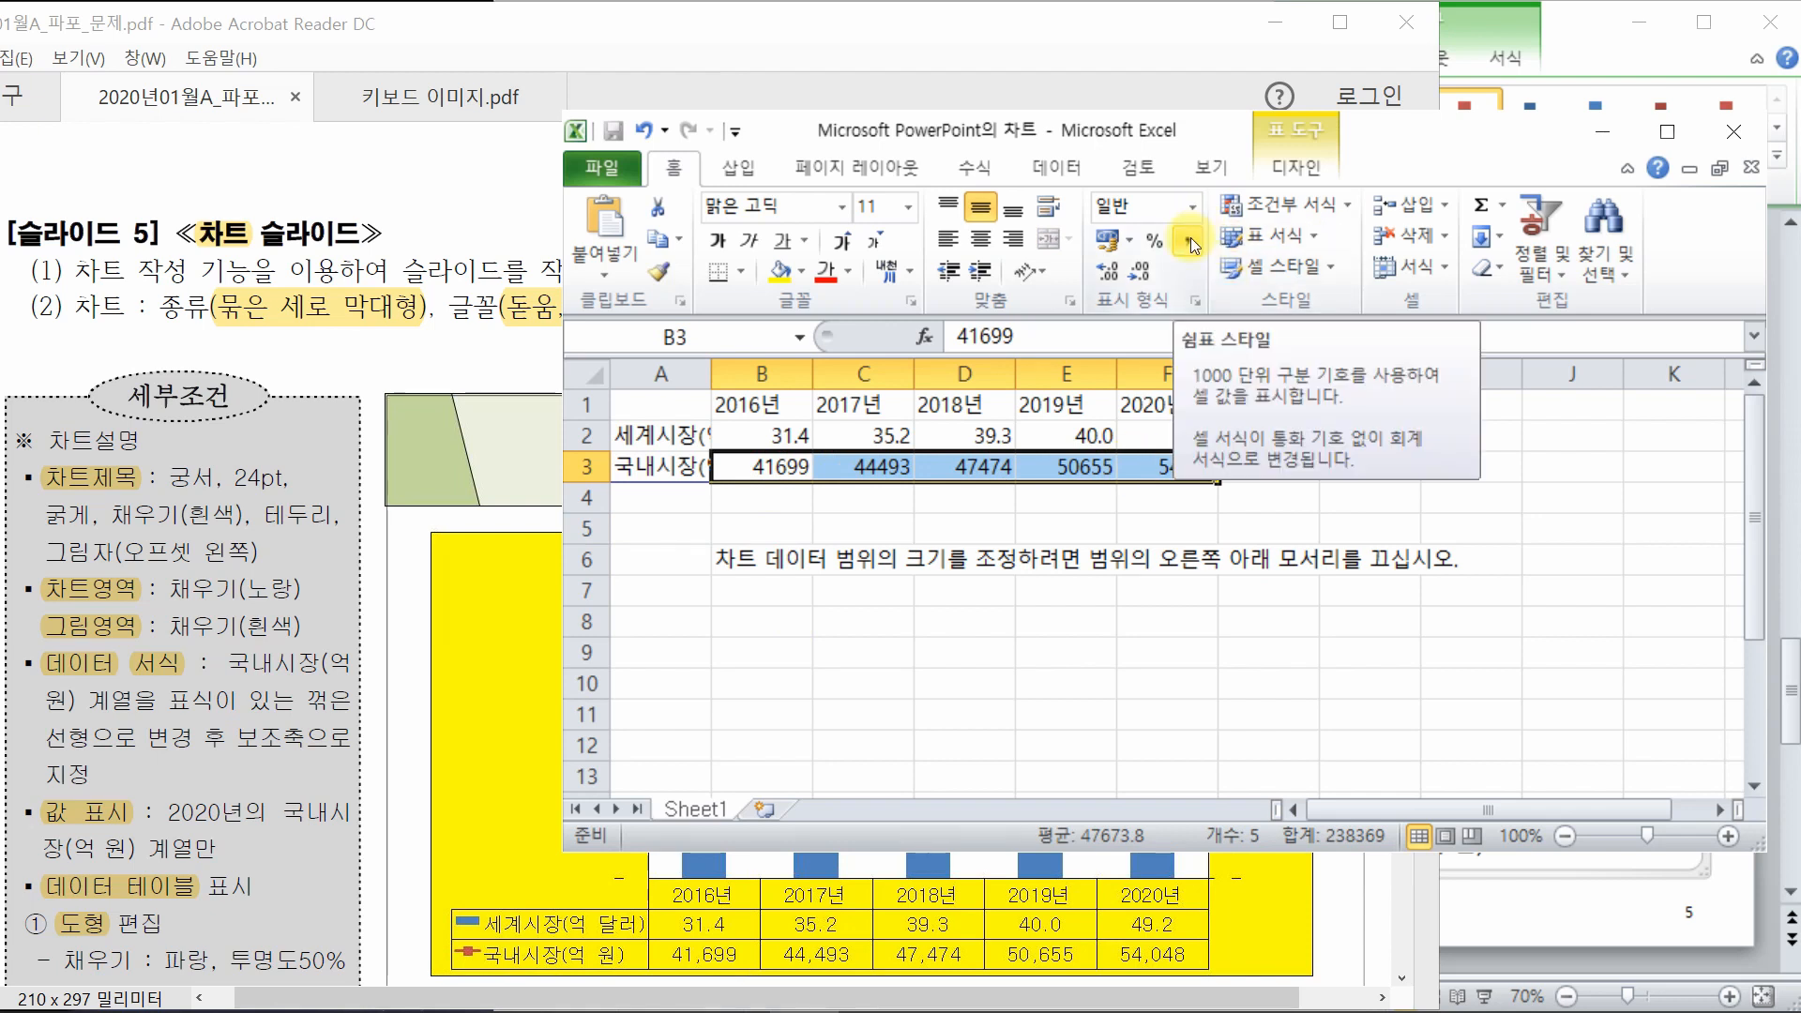
pyautogui.click(1191, 246)
pyautogui.click(1306, 608)
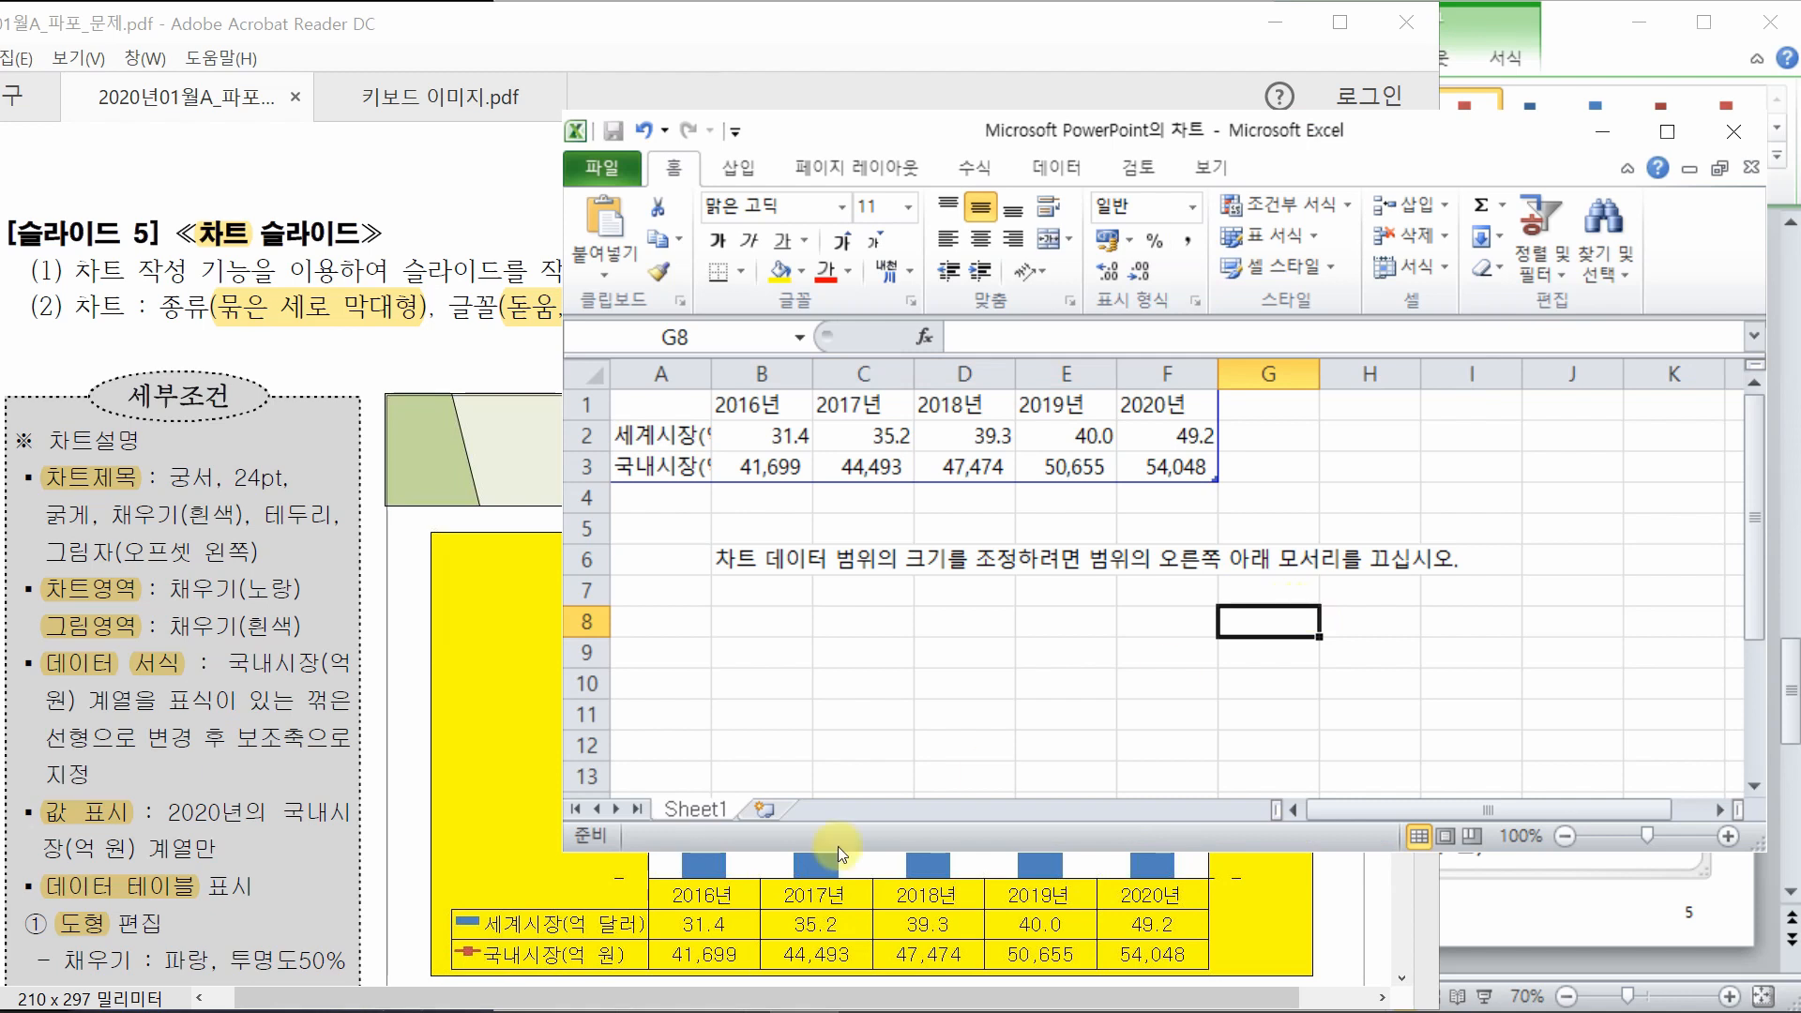
# - Autofit the width of column A to the row labels
pyautogui.doubleClick(712, 377)
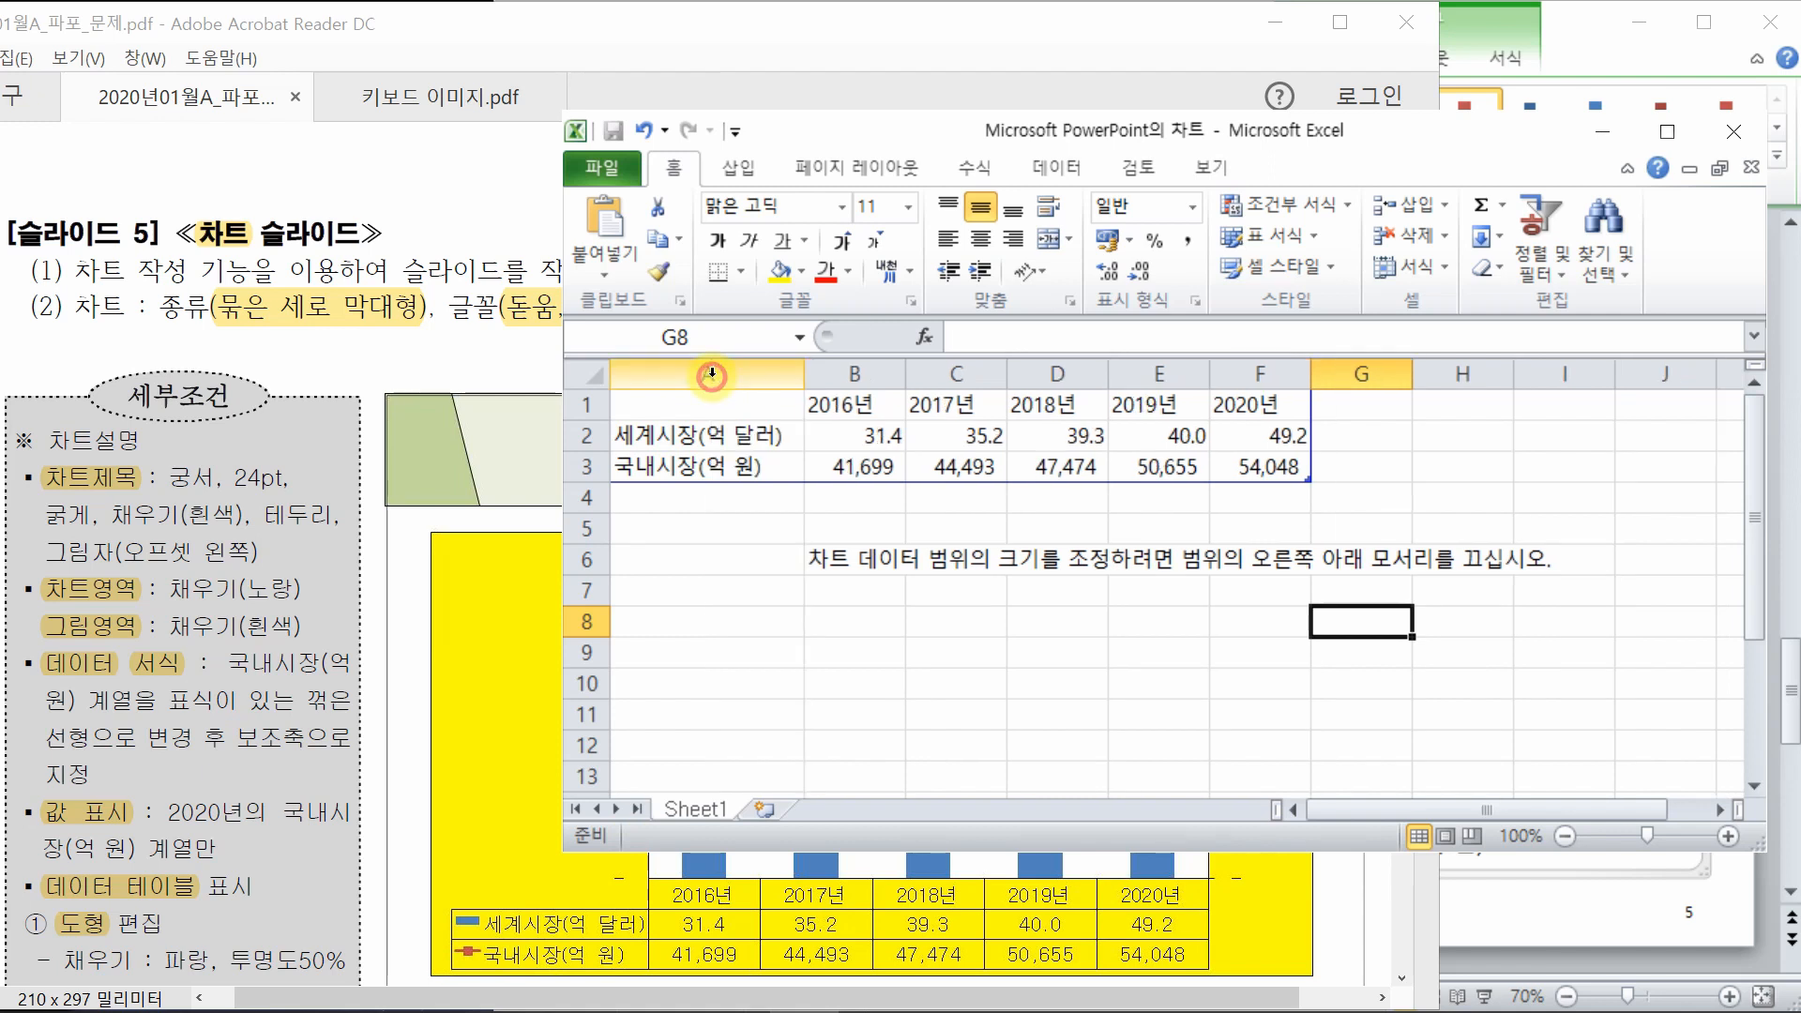
pyautogui.click(784, 439)
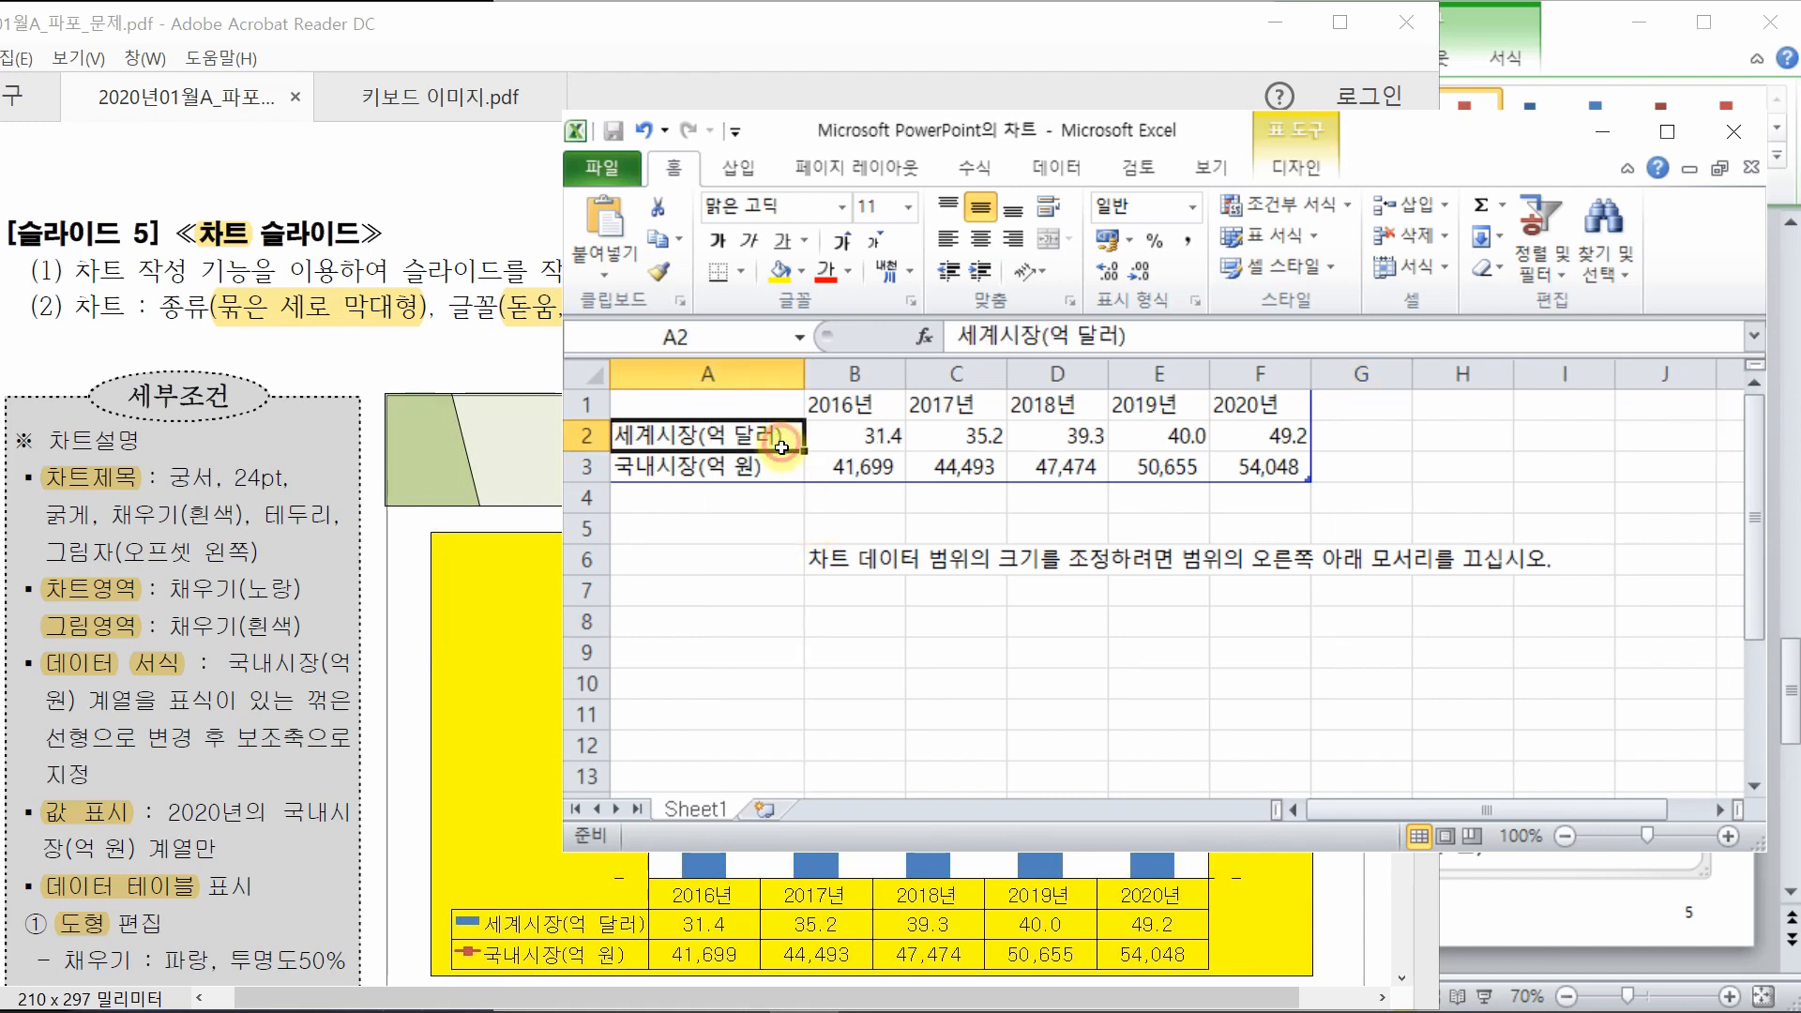
pyautogui.click(809, 622)
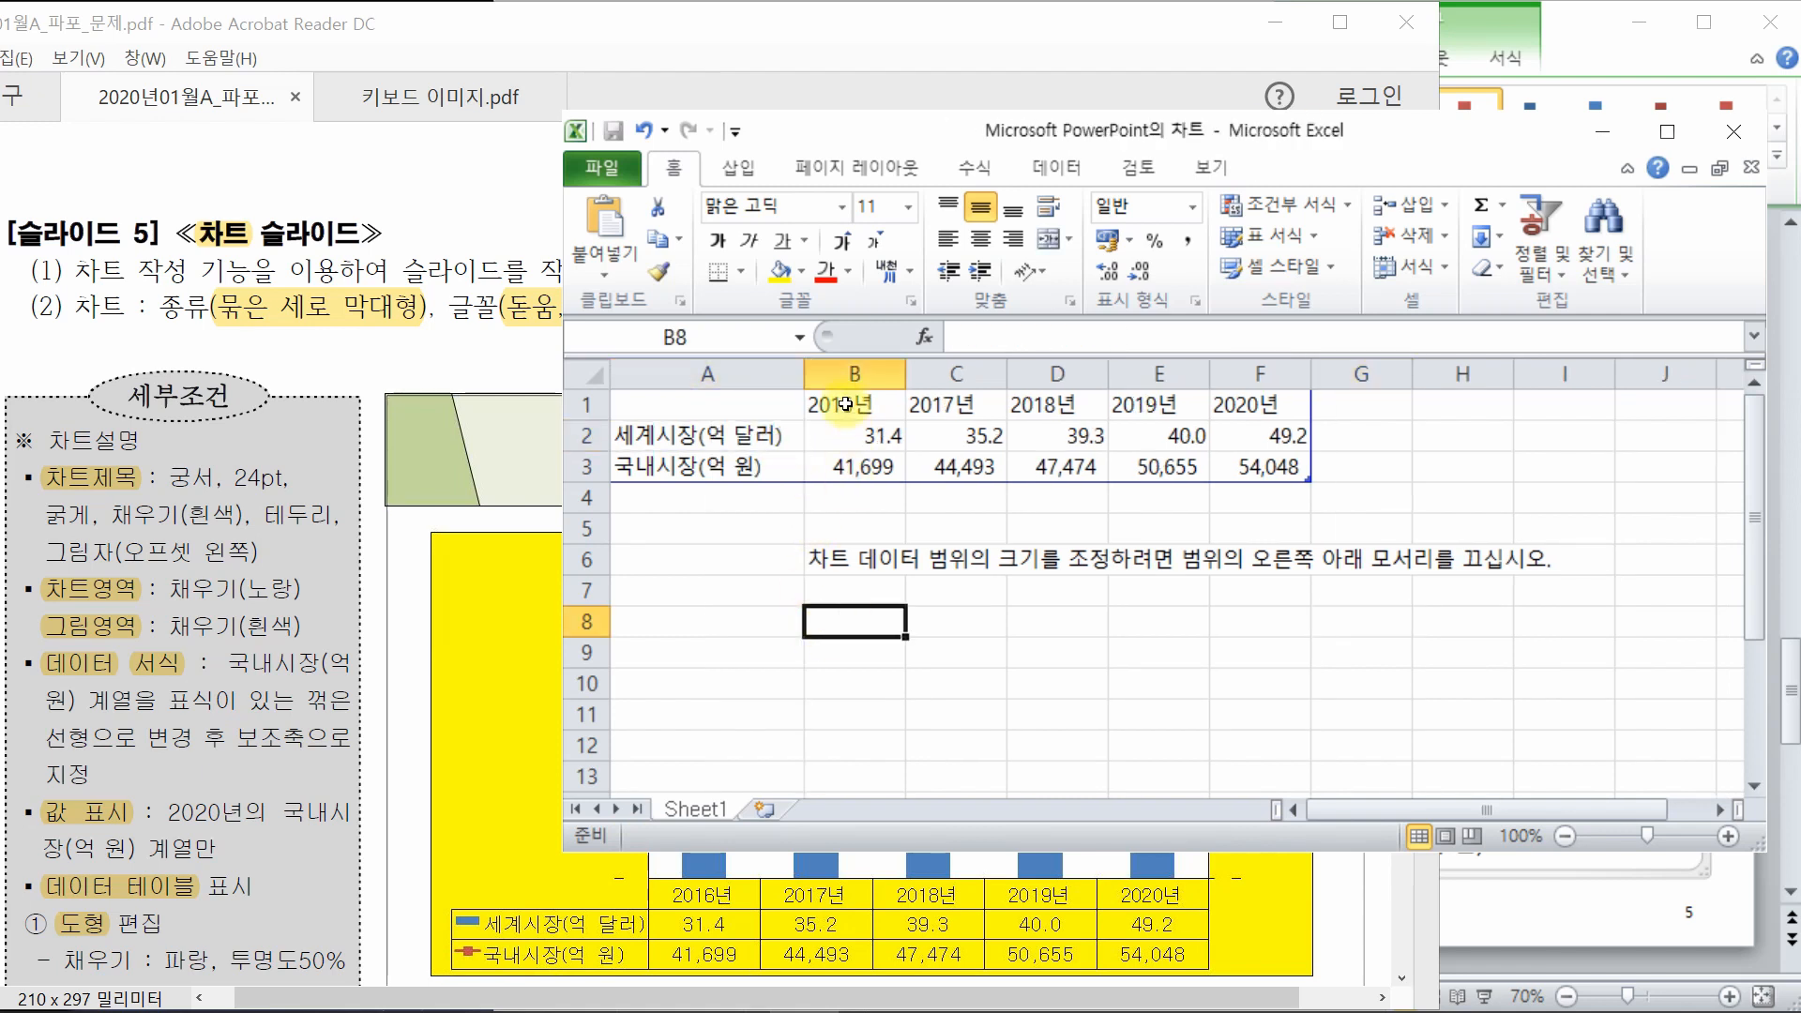
# - Clear the year headers in C1 to F1 and refill them by extending the series from 2016년 in B1
pyautogui.moveTo(825, 404); pyautogui.dragTo(1257, 405)
pyautogui.click(1161, 650)
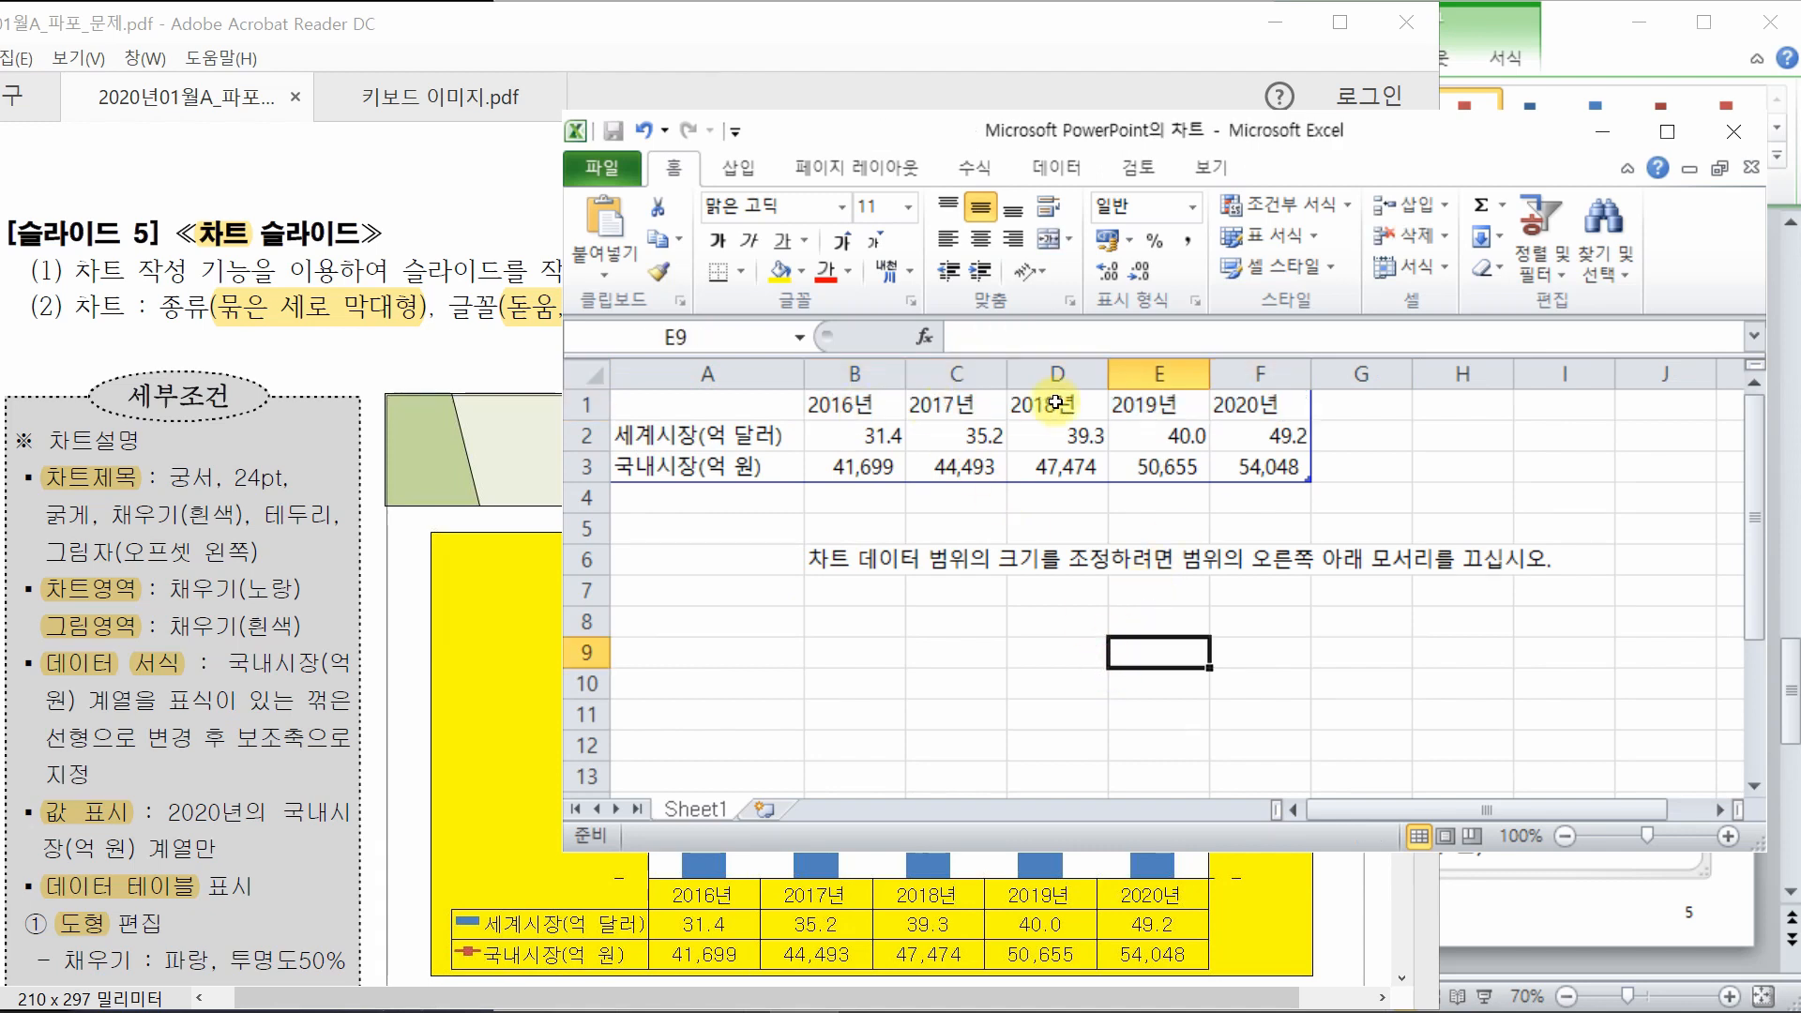
pyautogui.click(929, 406)
pyautogui.moveTo(928, 406); pyautogui.dragTo(1261, 406)
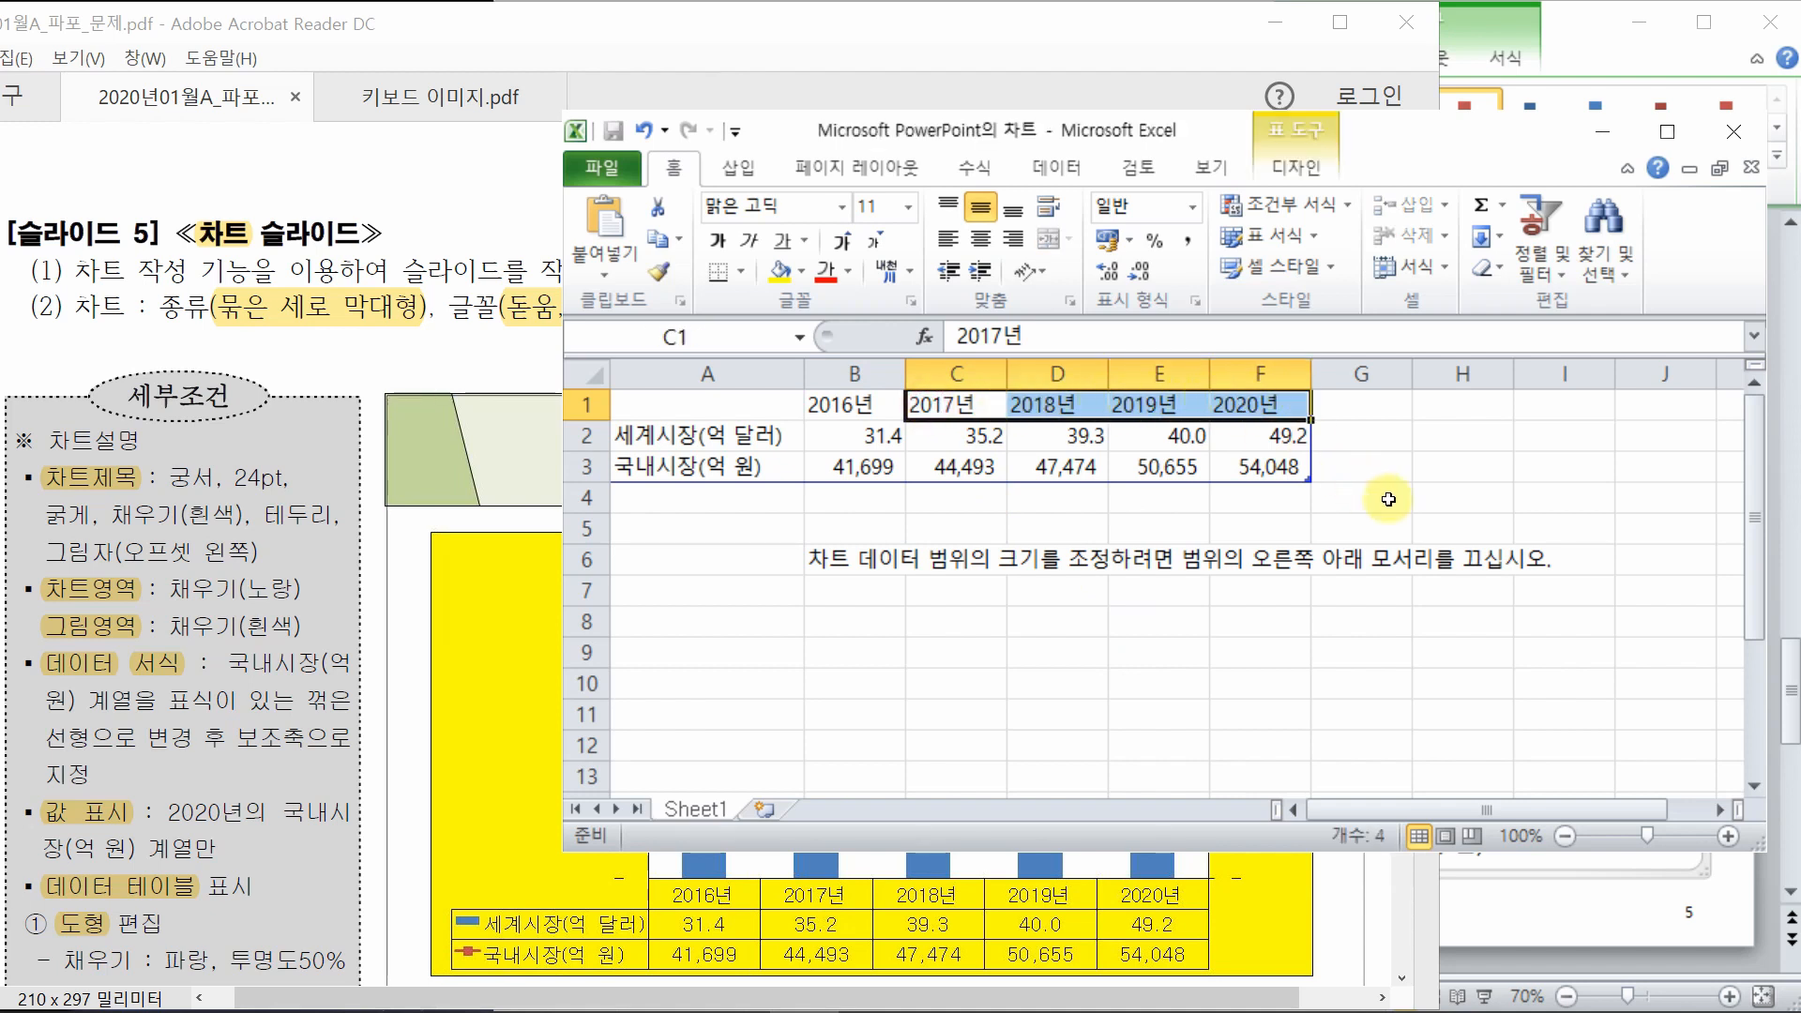
pyautogui.press('Delete')
pyautogui.click(1312, 640)
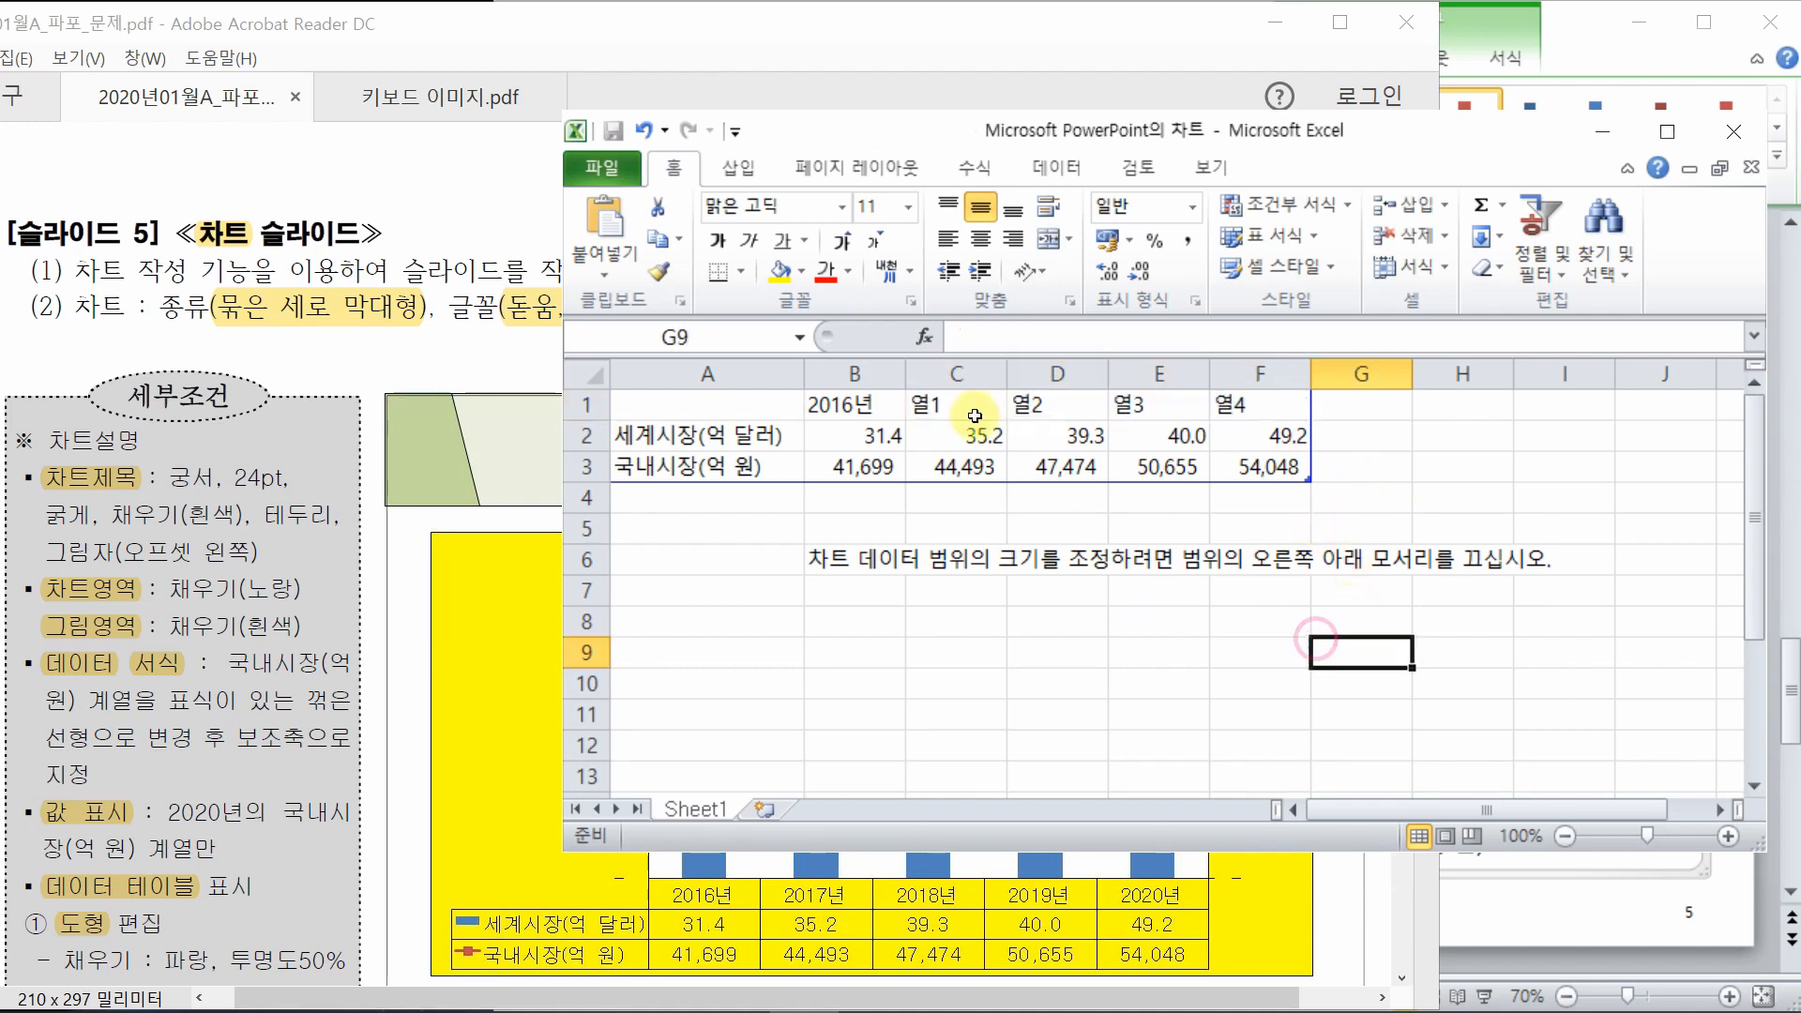
pyautogui.click(884, 408)
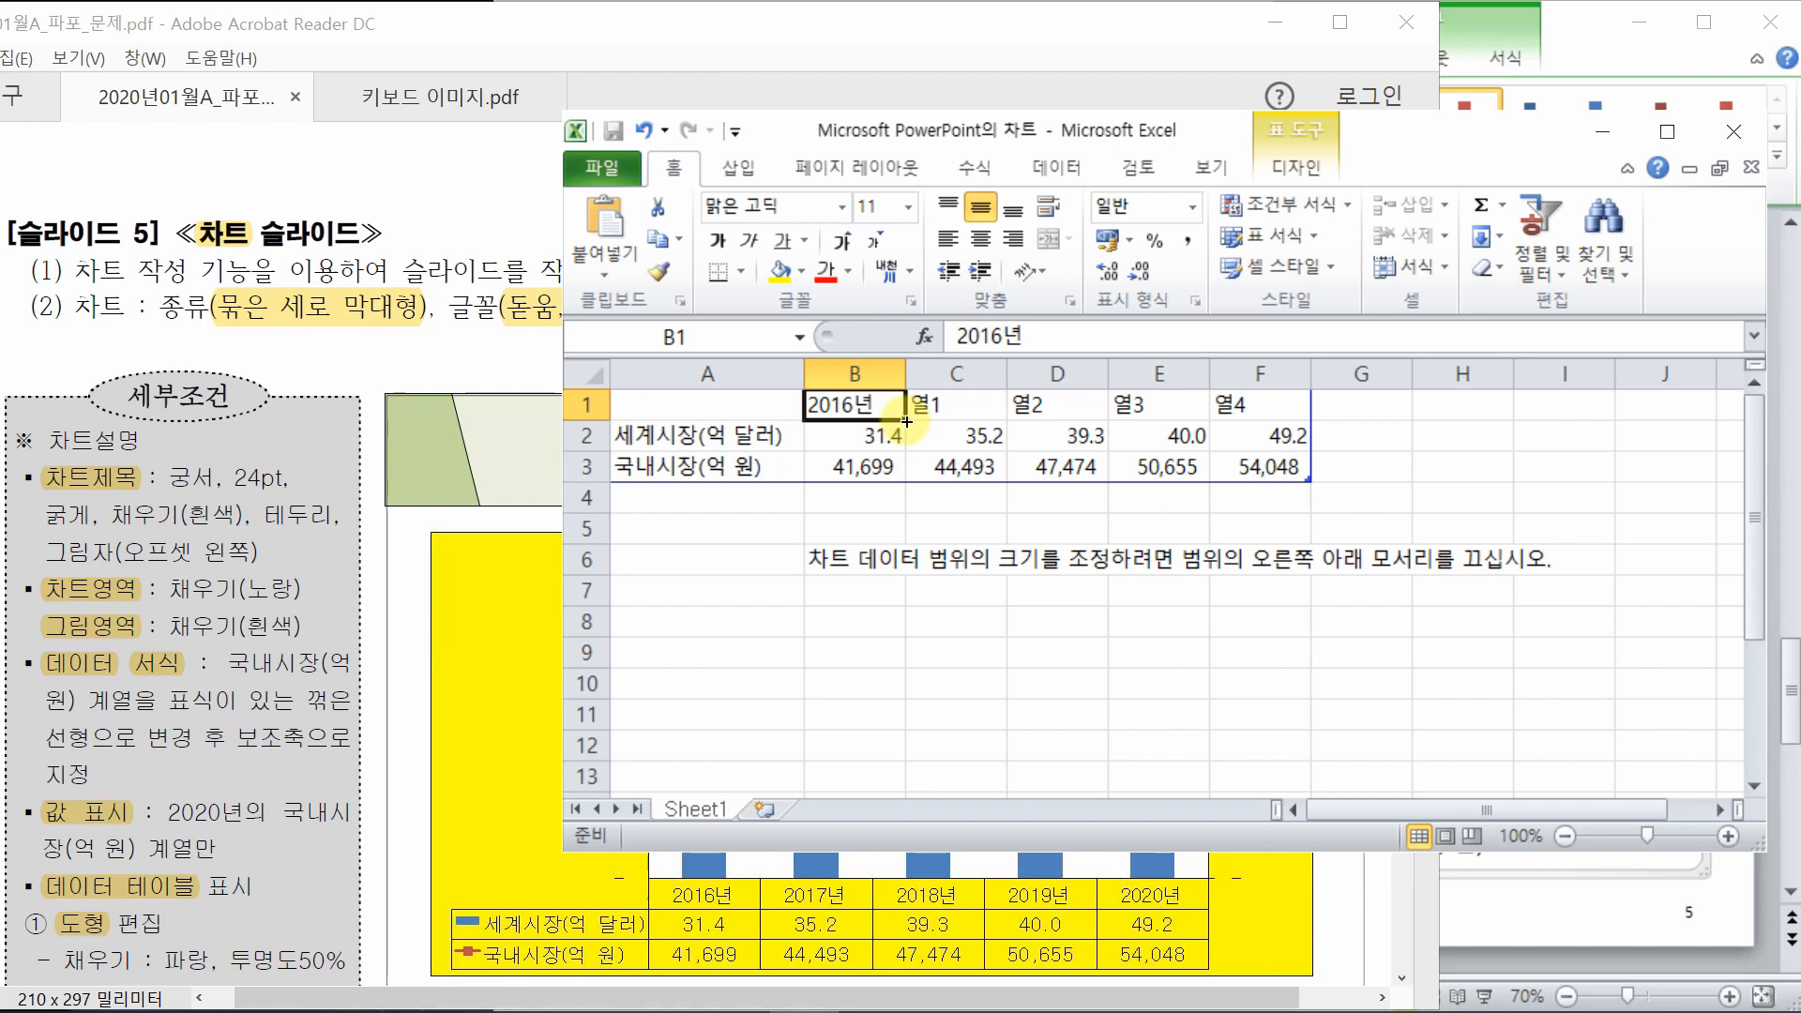
pyautogui.moveTo(907, 421); pyautogui.dragTo(1299, 419)
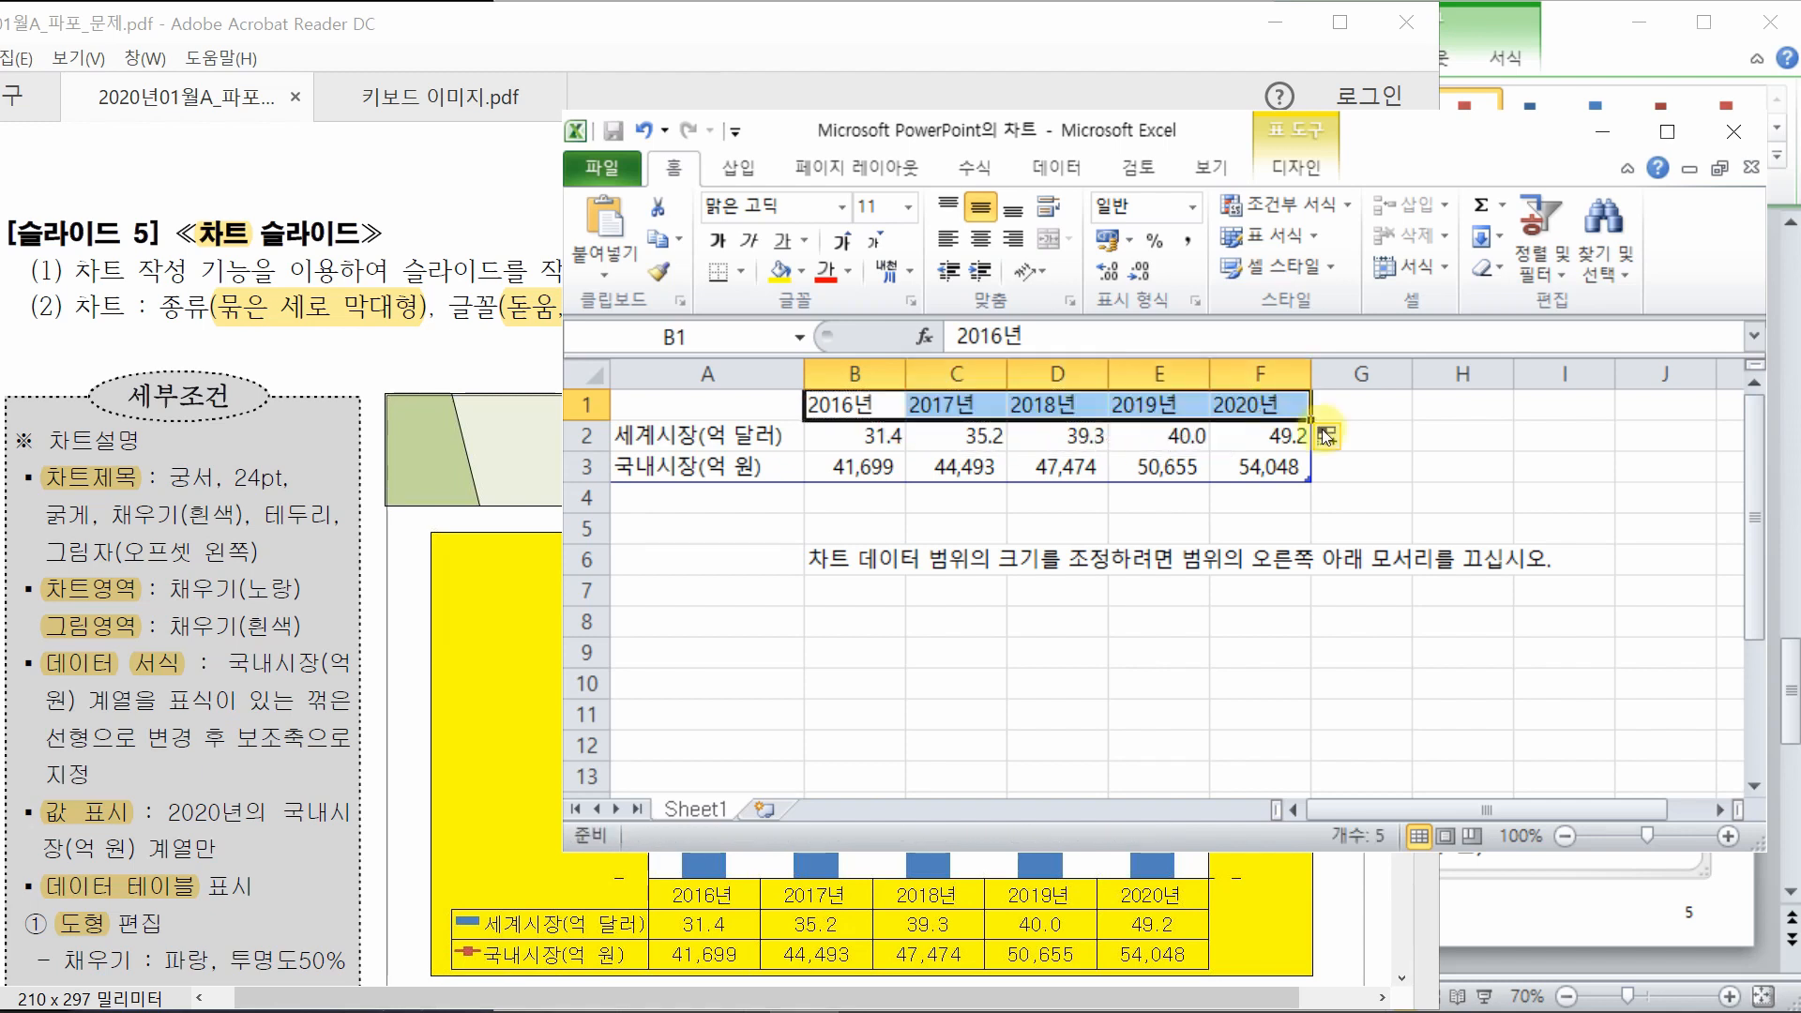
pyautogui.click(1491, 459)
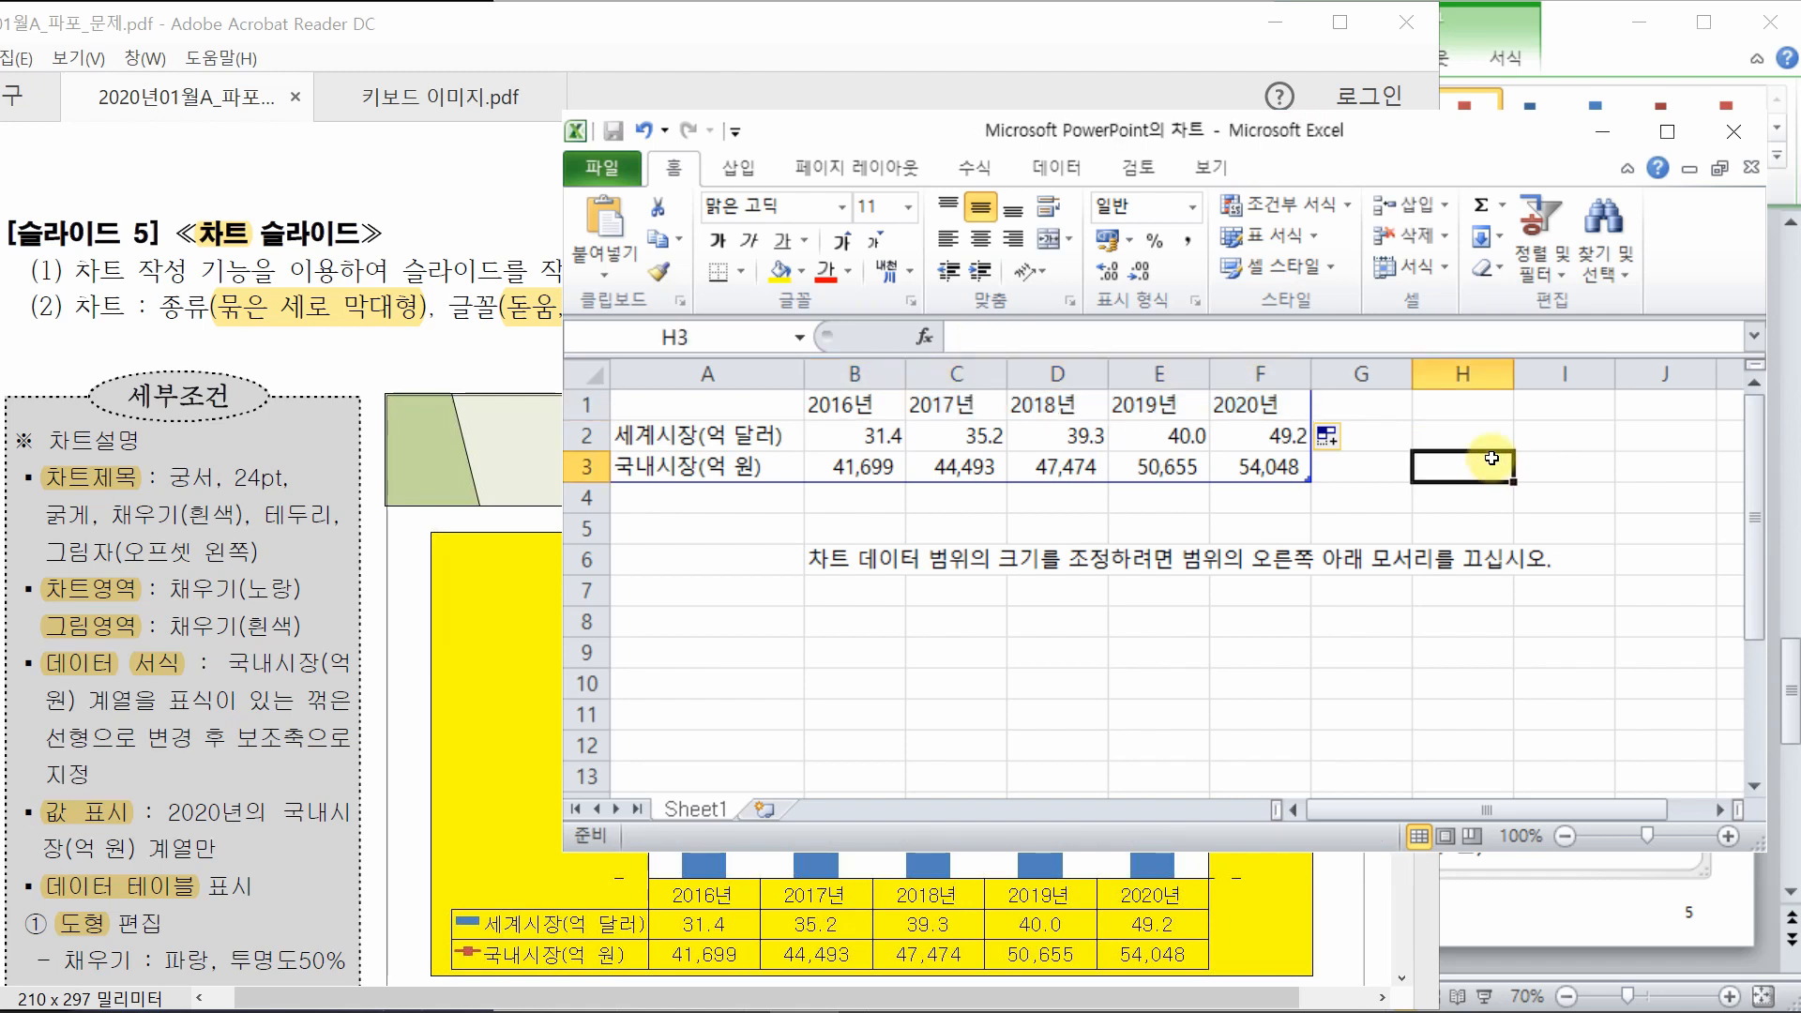
# - Minimize the data sheet, compare the PowerPoint chart with the exam PDF sample, and switch its rows and columns to make the years the categories
pyautogui.click(1607, 124)
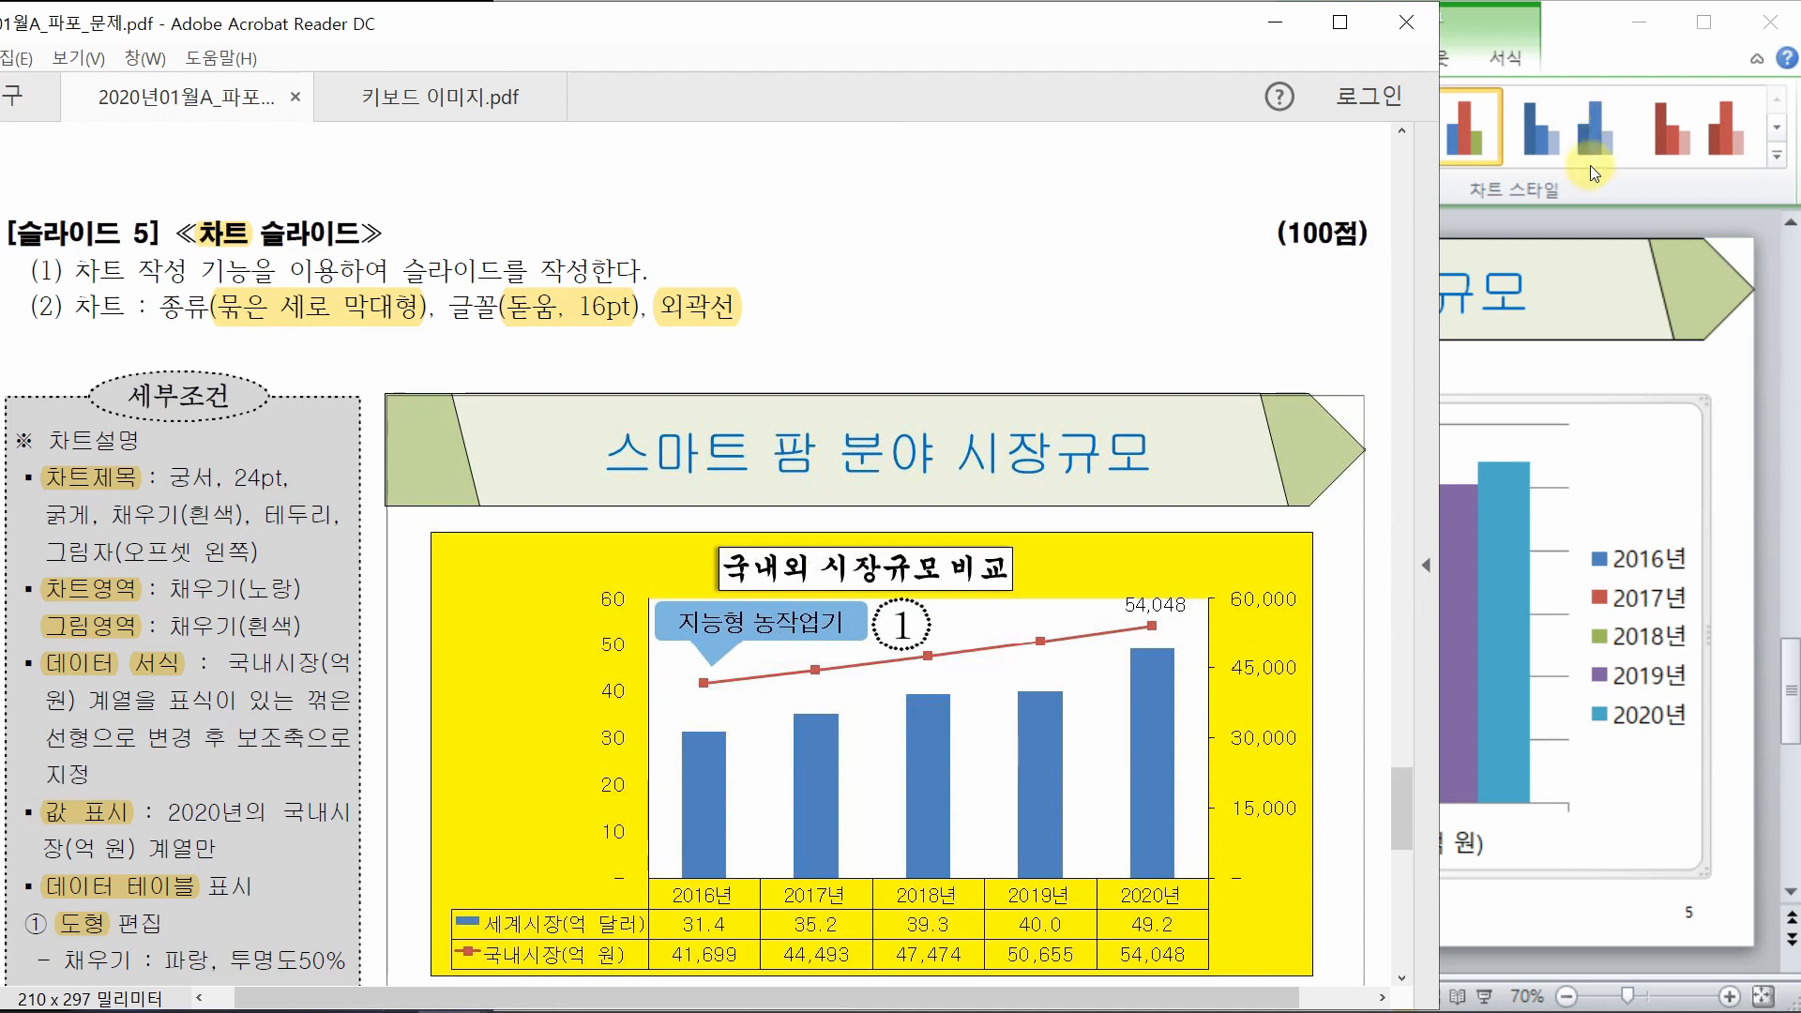
pyautogui.click(1651, 366)
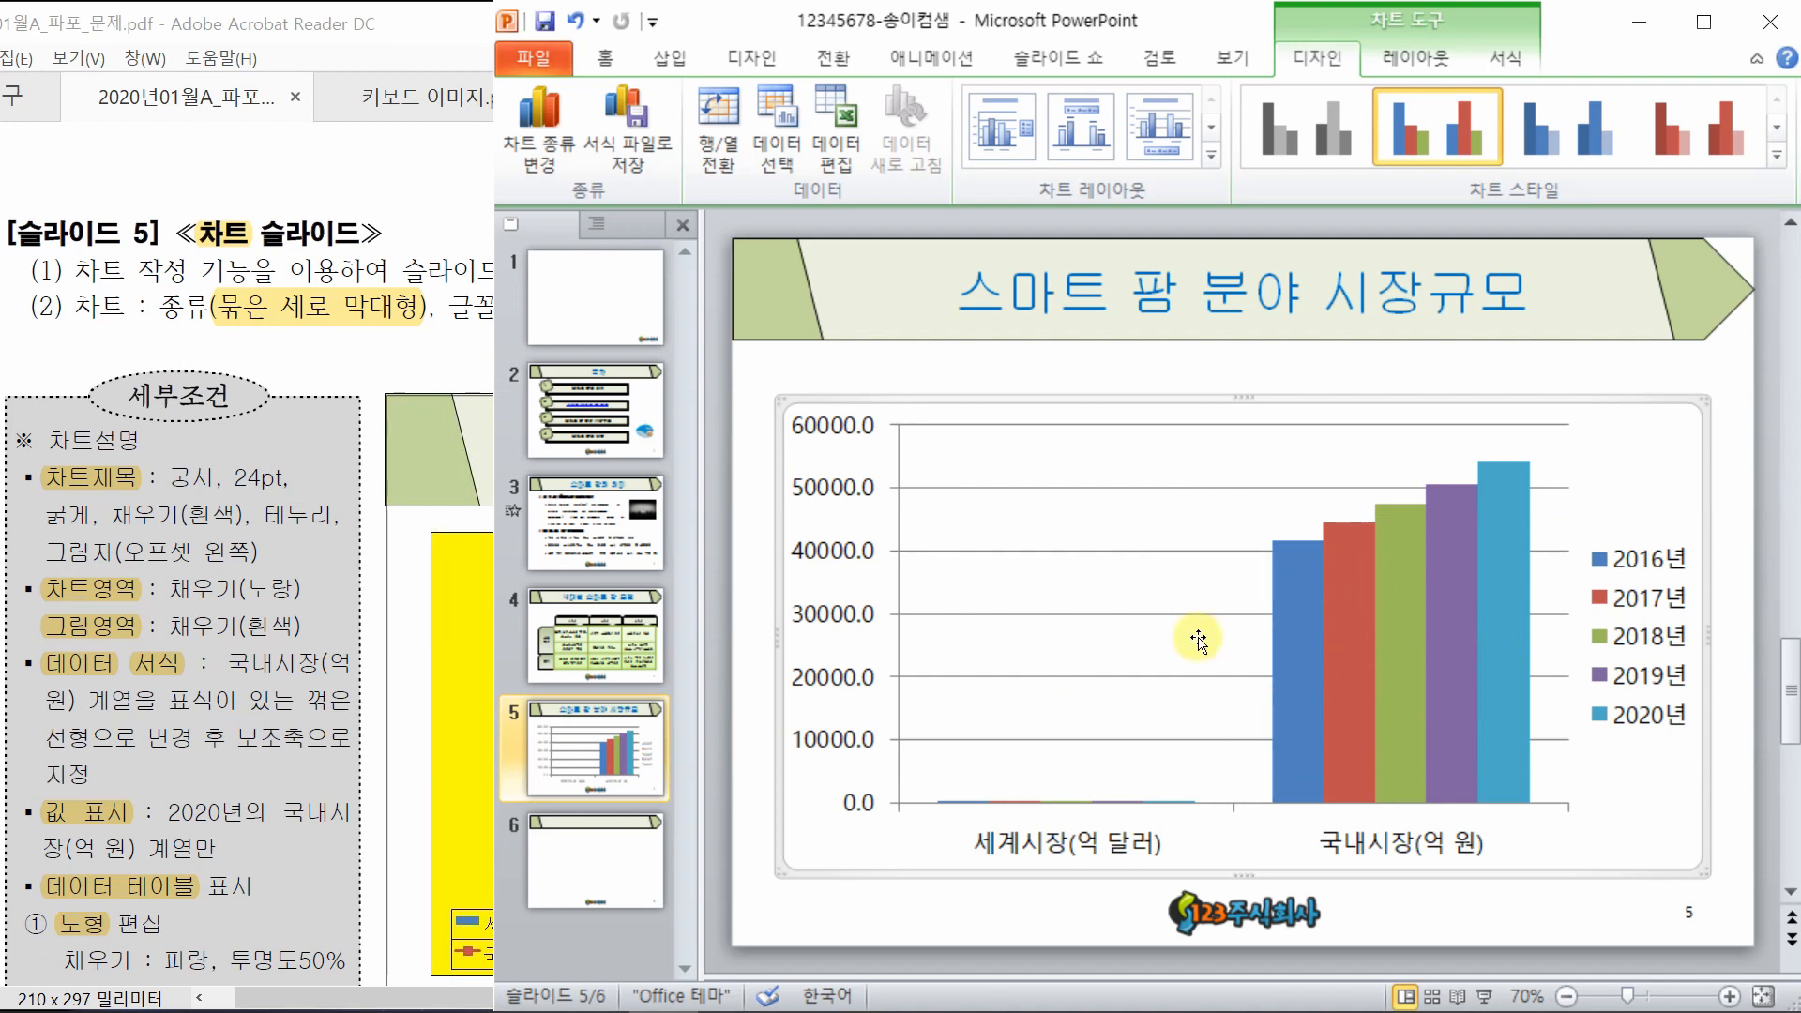
pyautogui.click(342, 392)
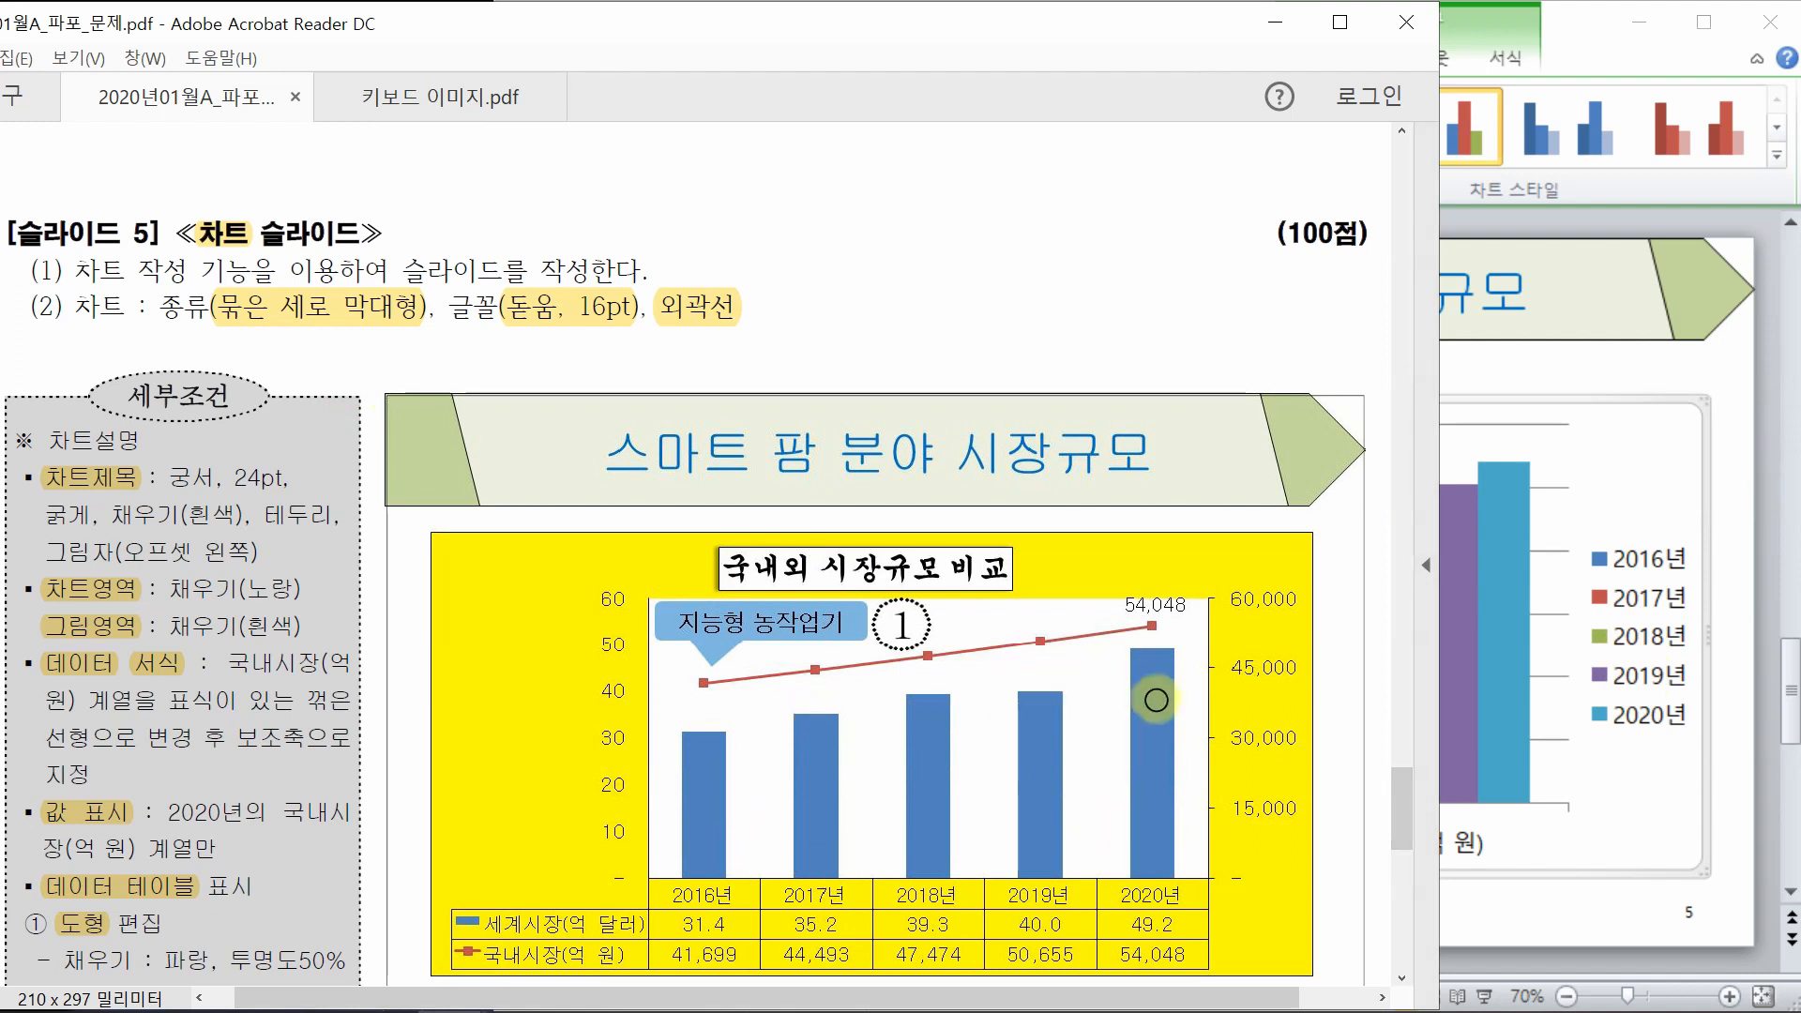
pyautogui.click(1624, 797)
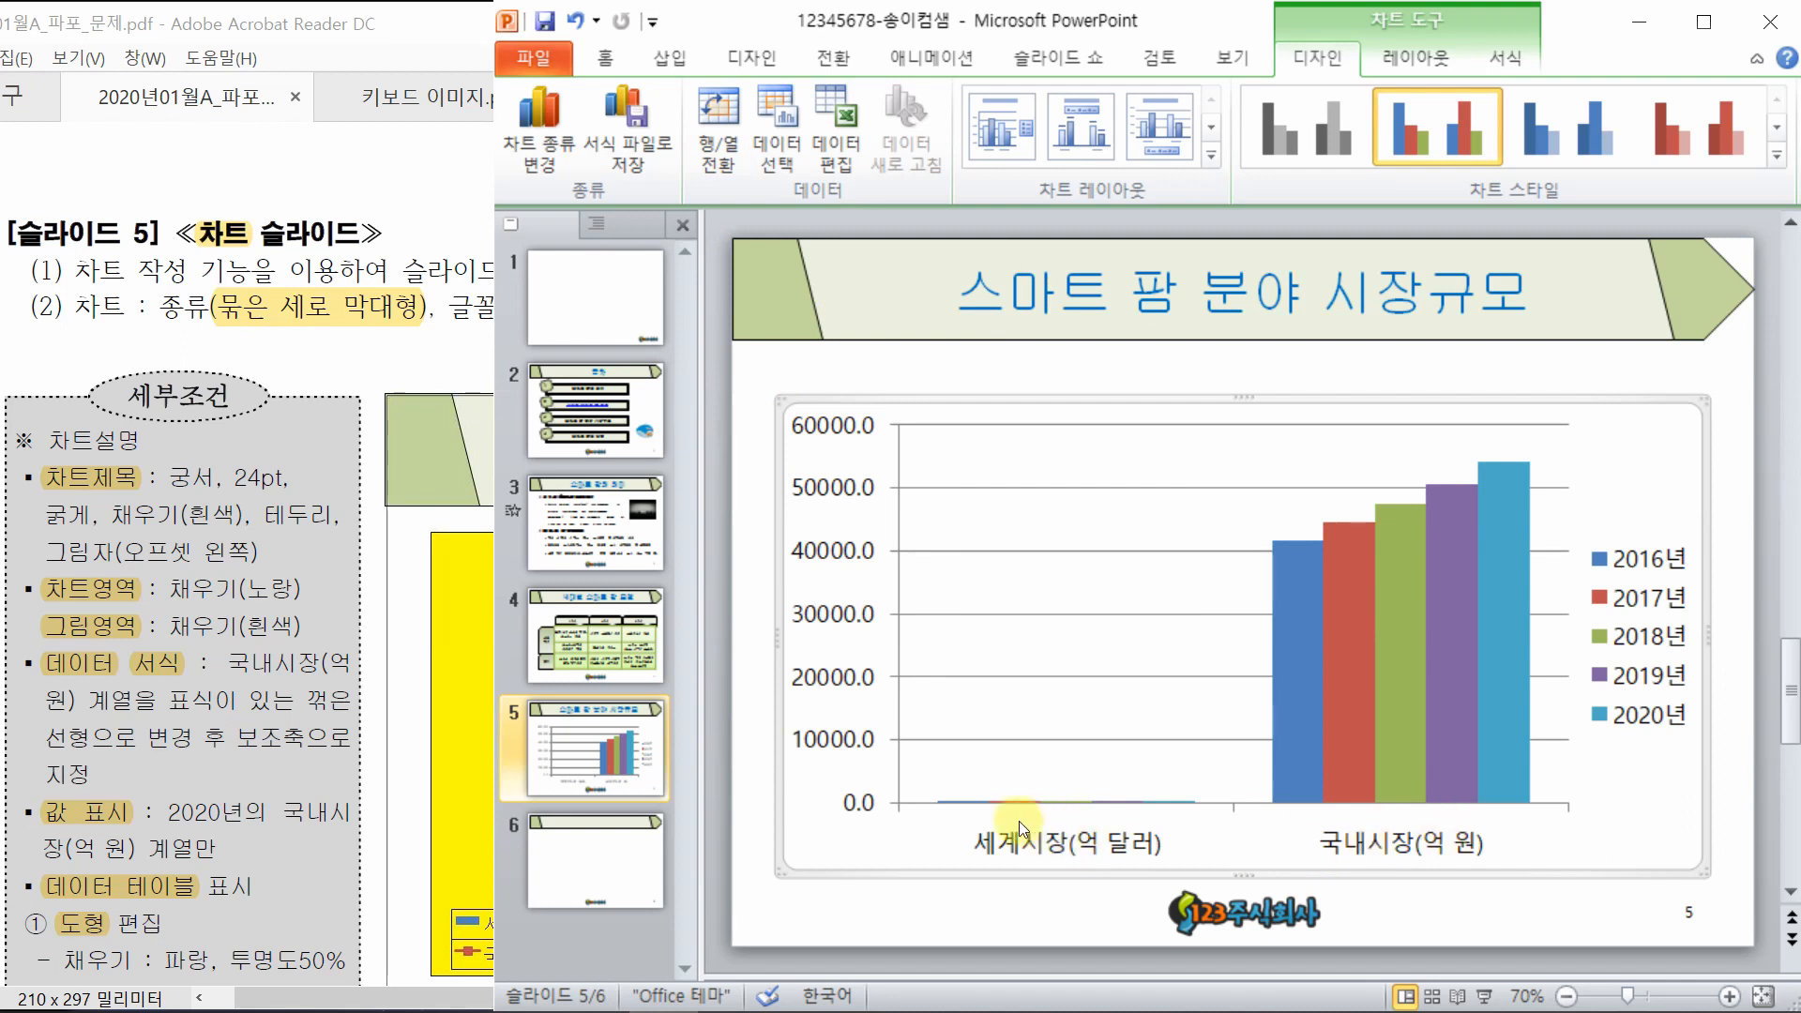
pyautogui.click(425, 826)
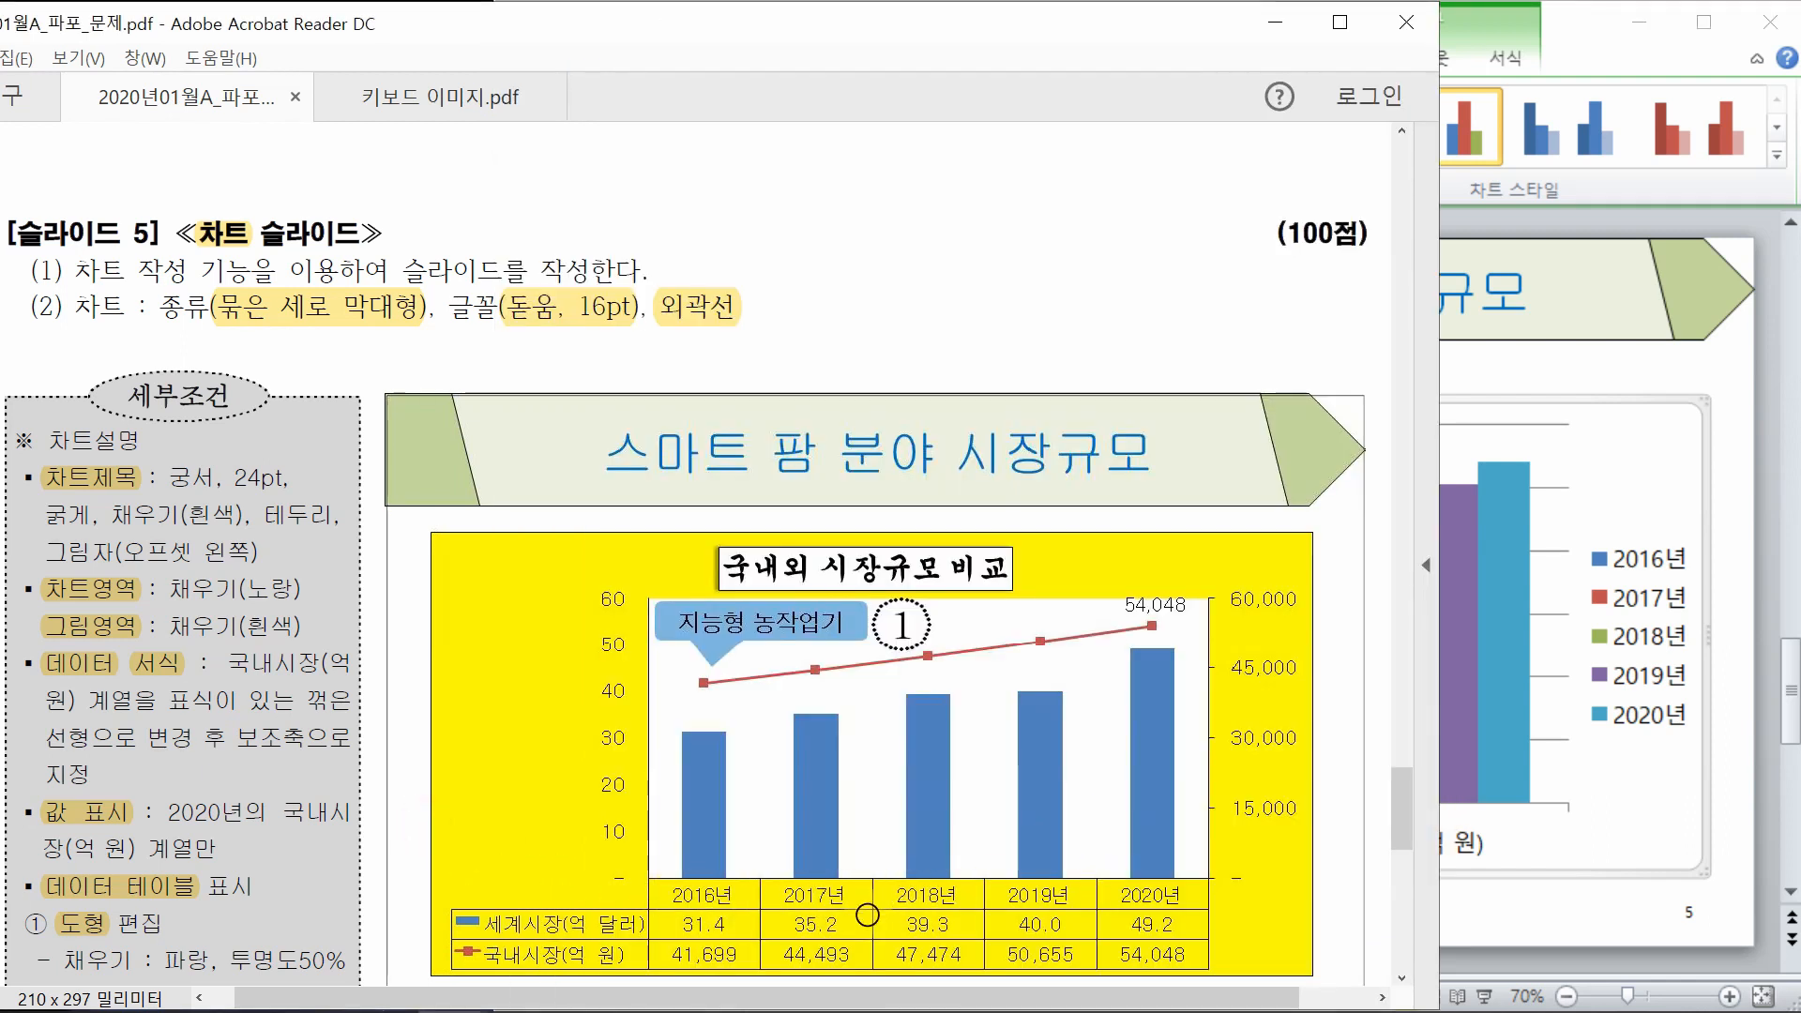
pyautogui.click(1552, 884)
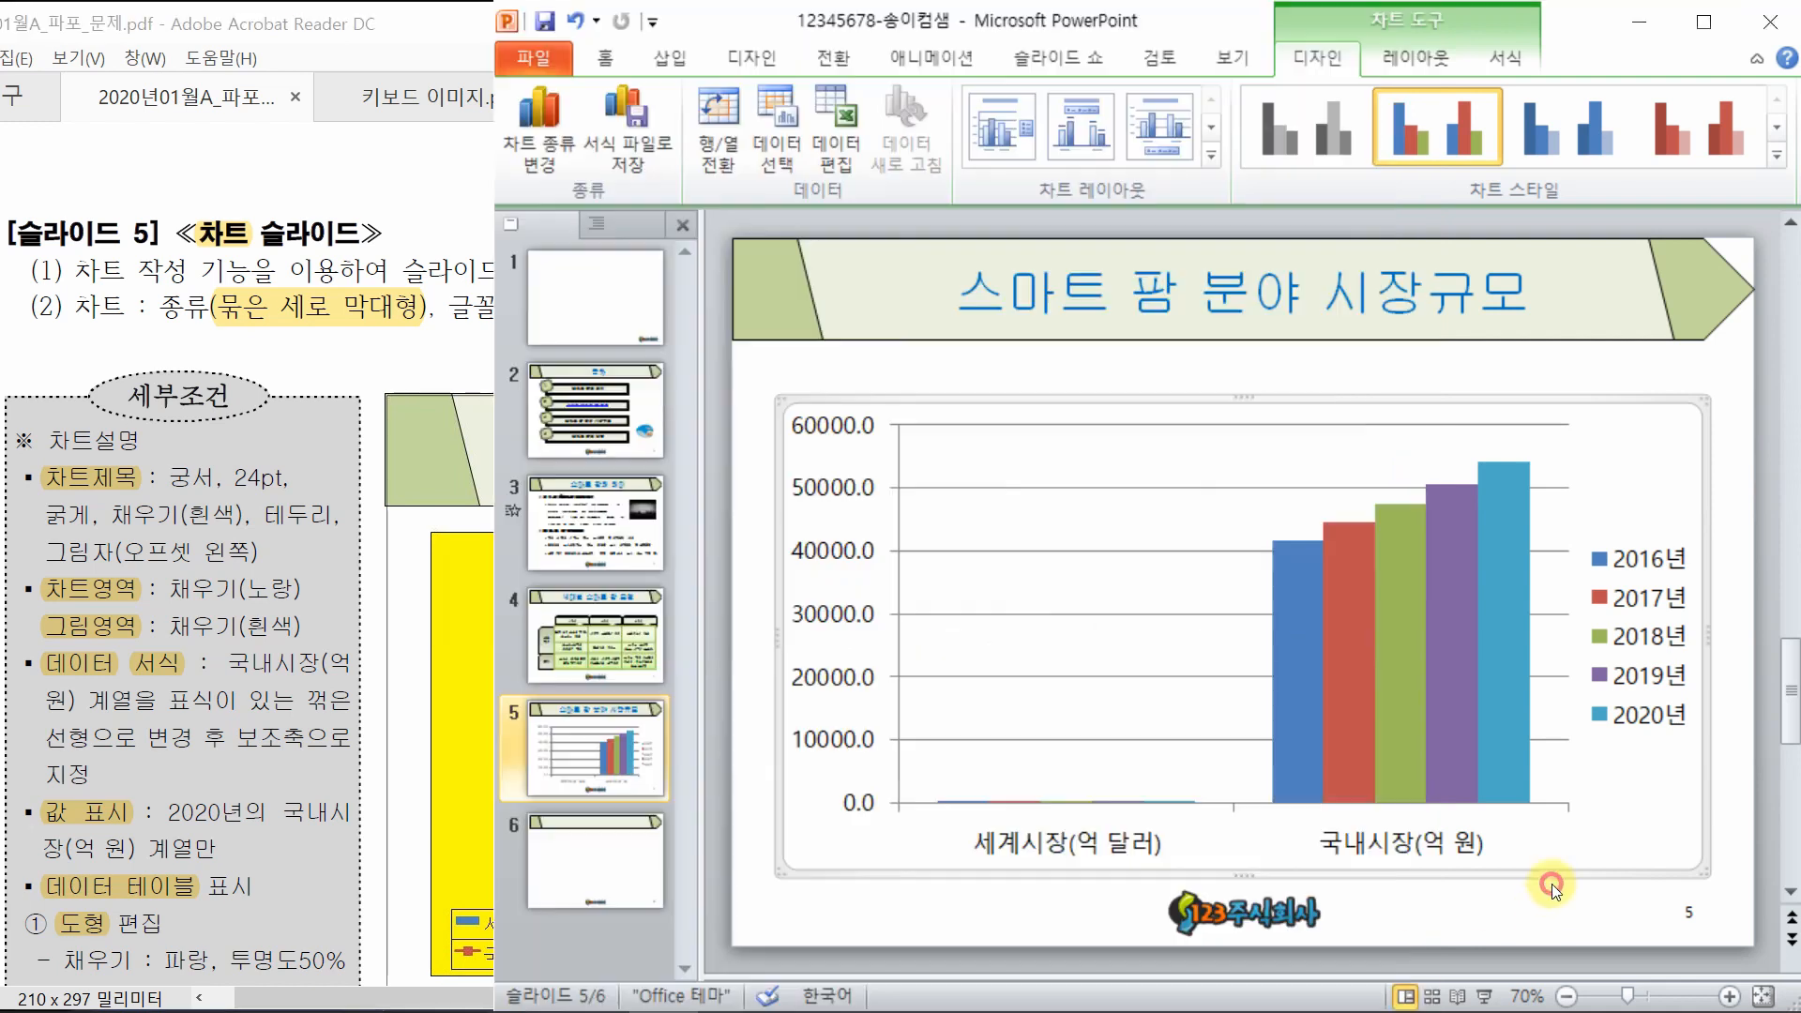
pyautogui.click(713, 146)
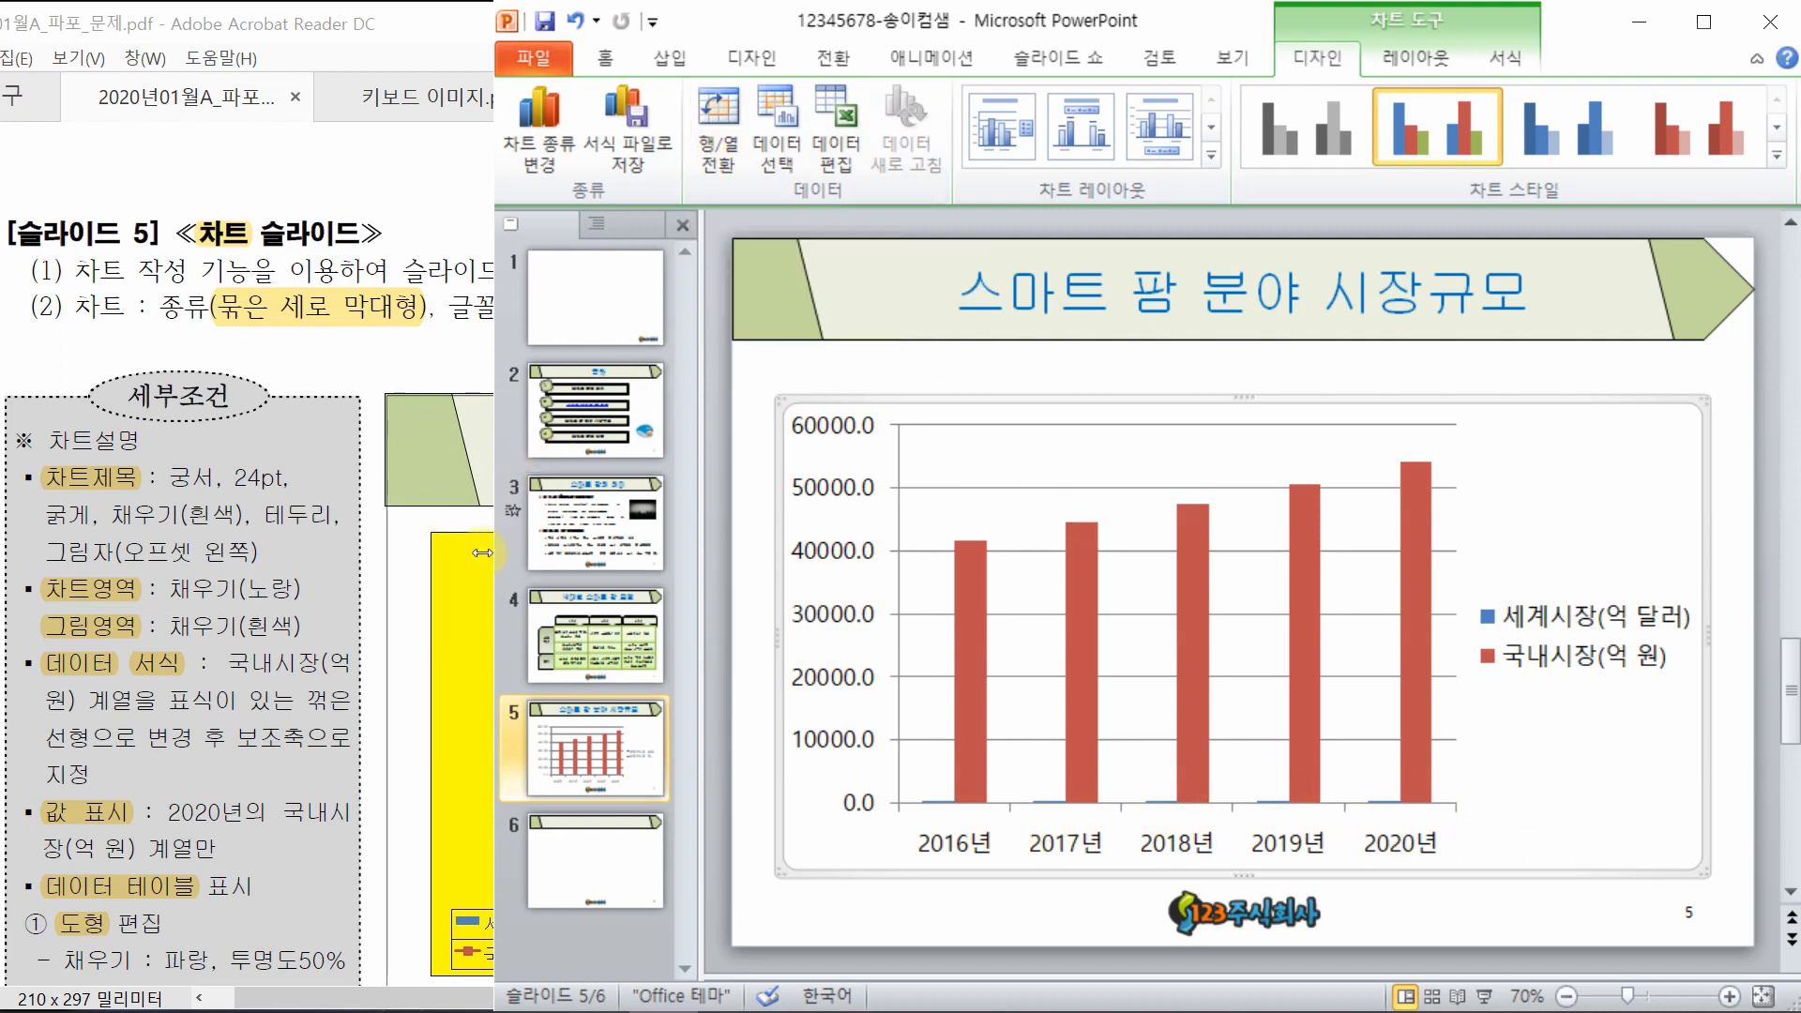
# - Check the exam PDF's sample chart and apply the chart layout with a chart title, vertical axis title and data table with legend keys
pyautogui.click(401, 552)
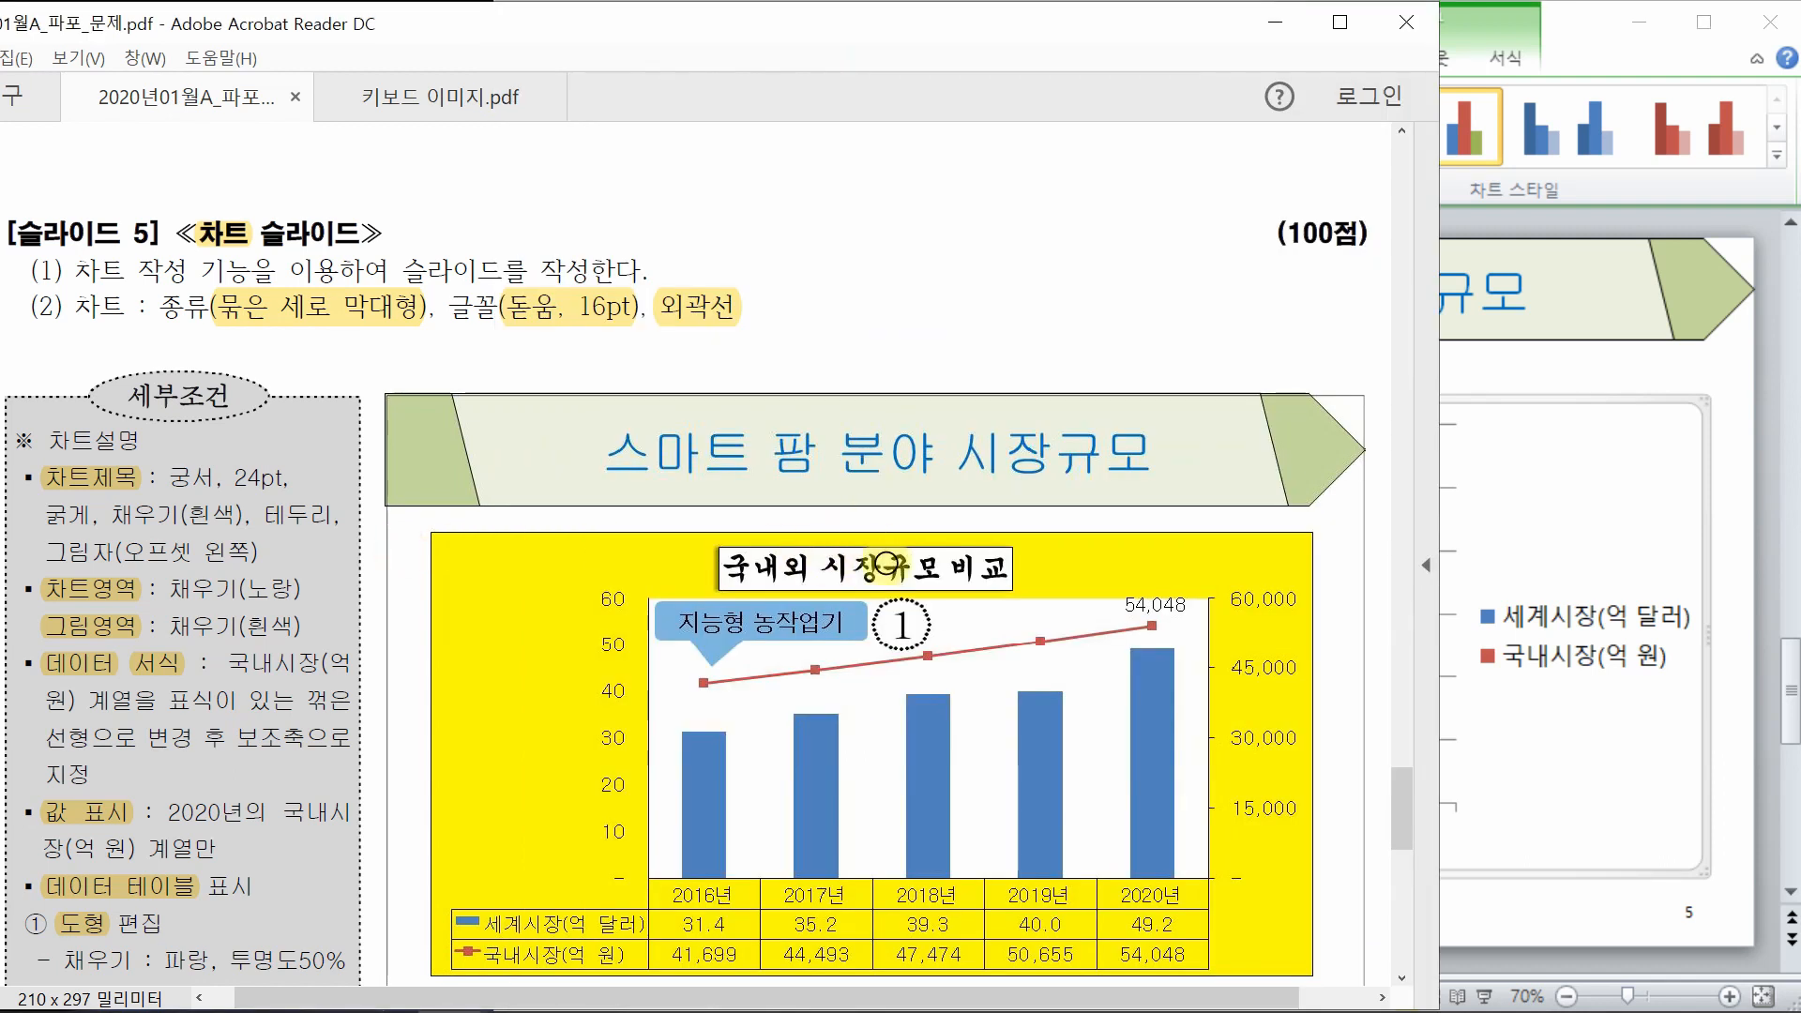
pyautogui.click(1546, 853)
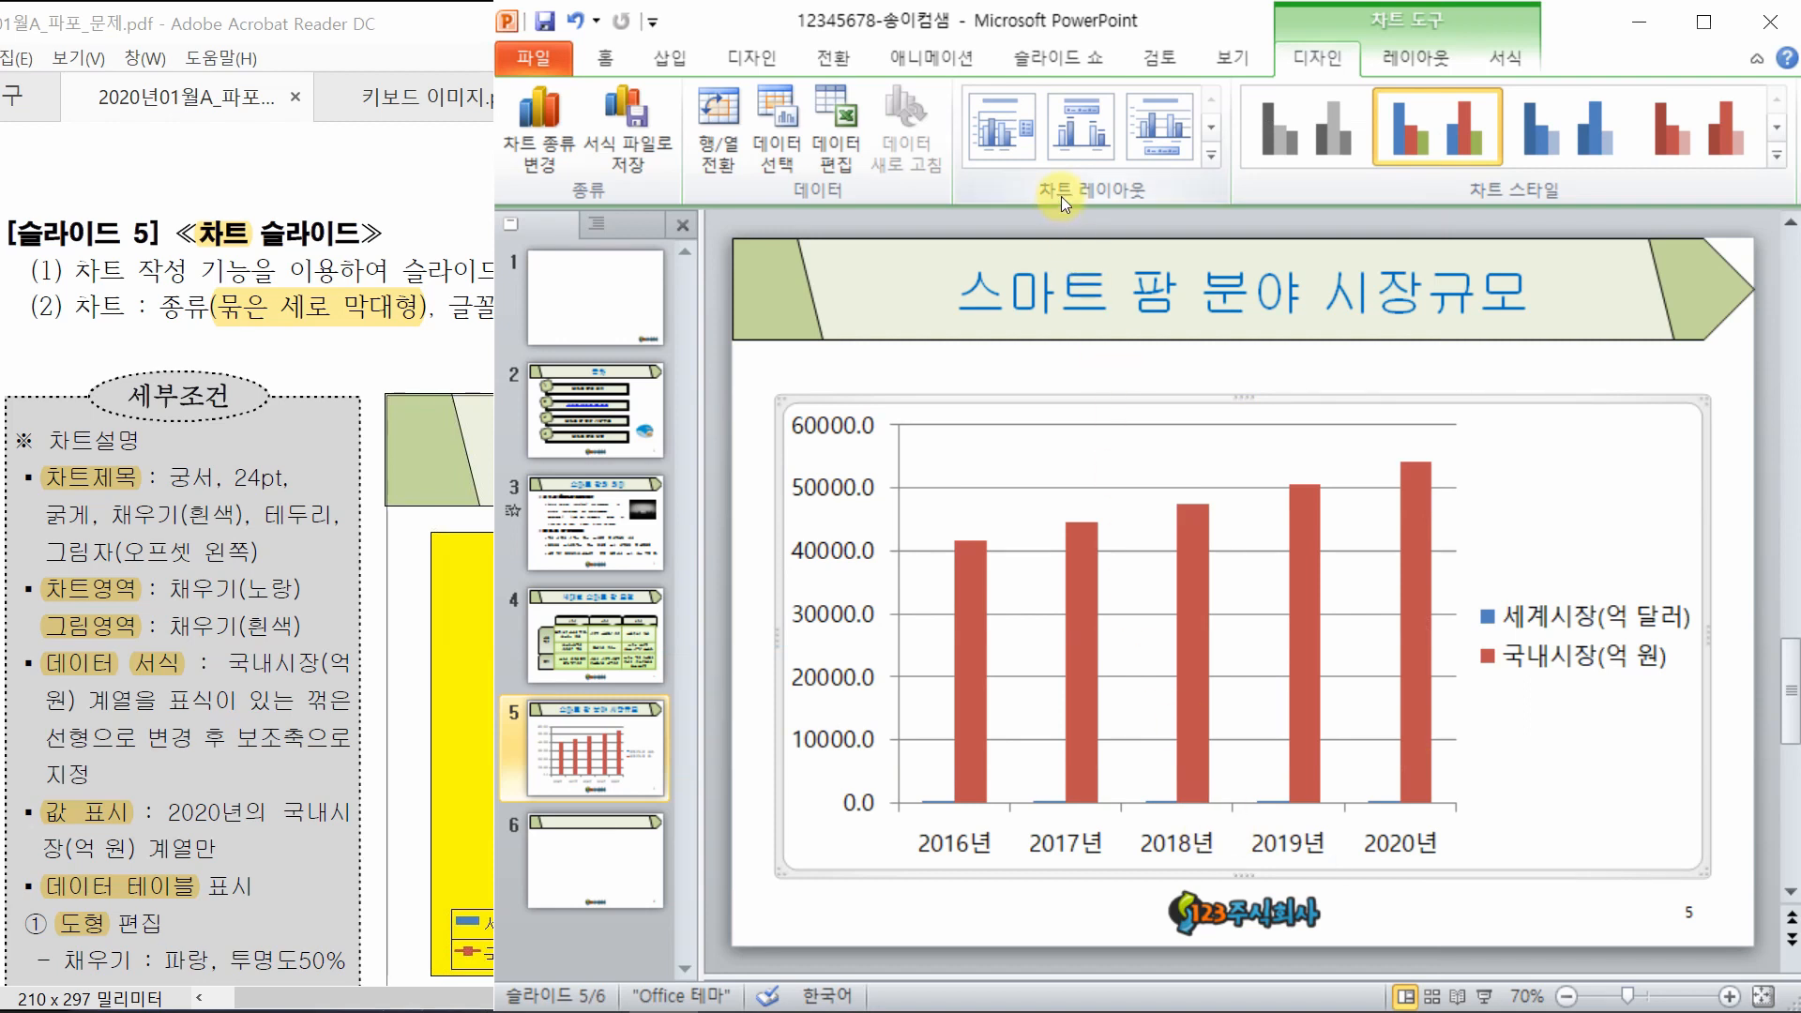
pyautogui.click(1213, 160)
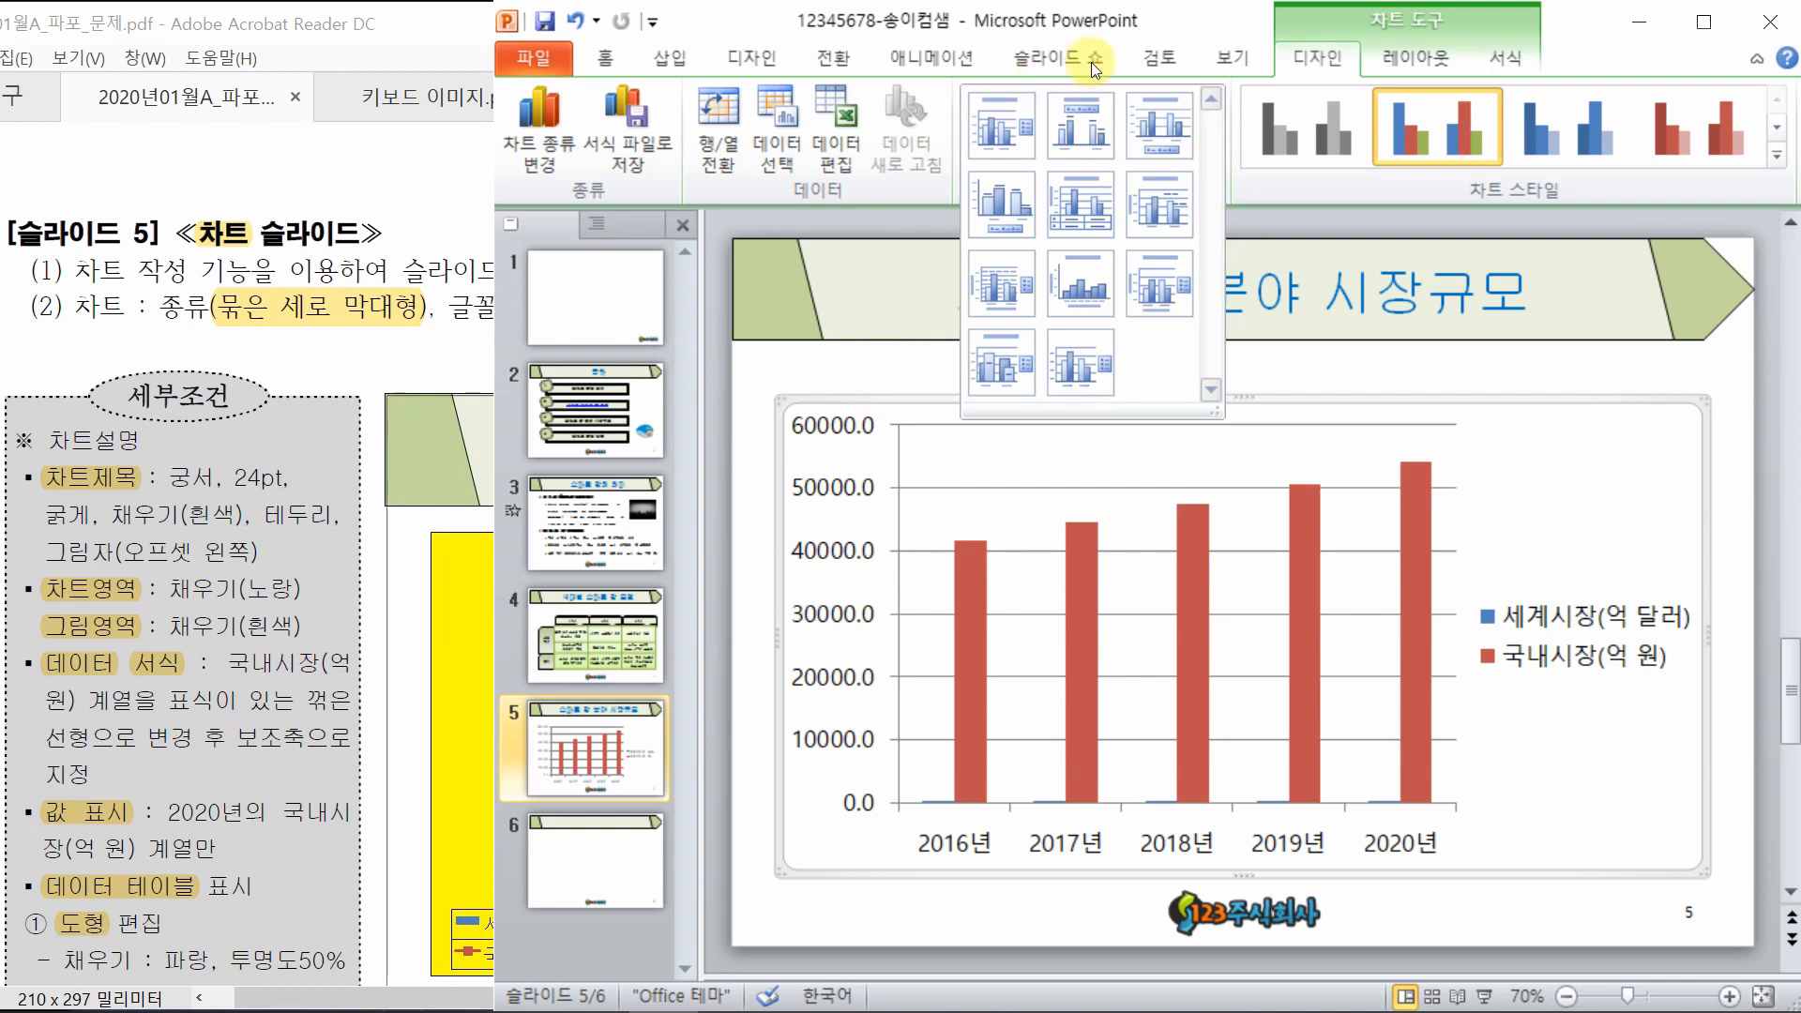
pyautogui.click(1095, 212)
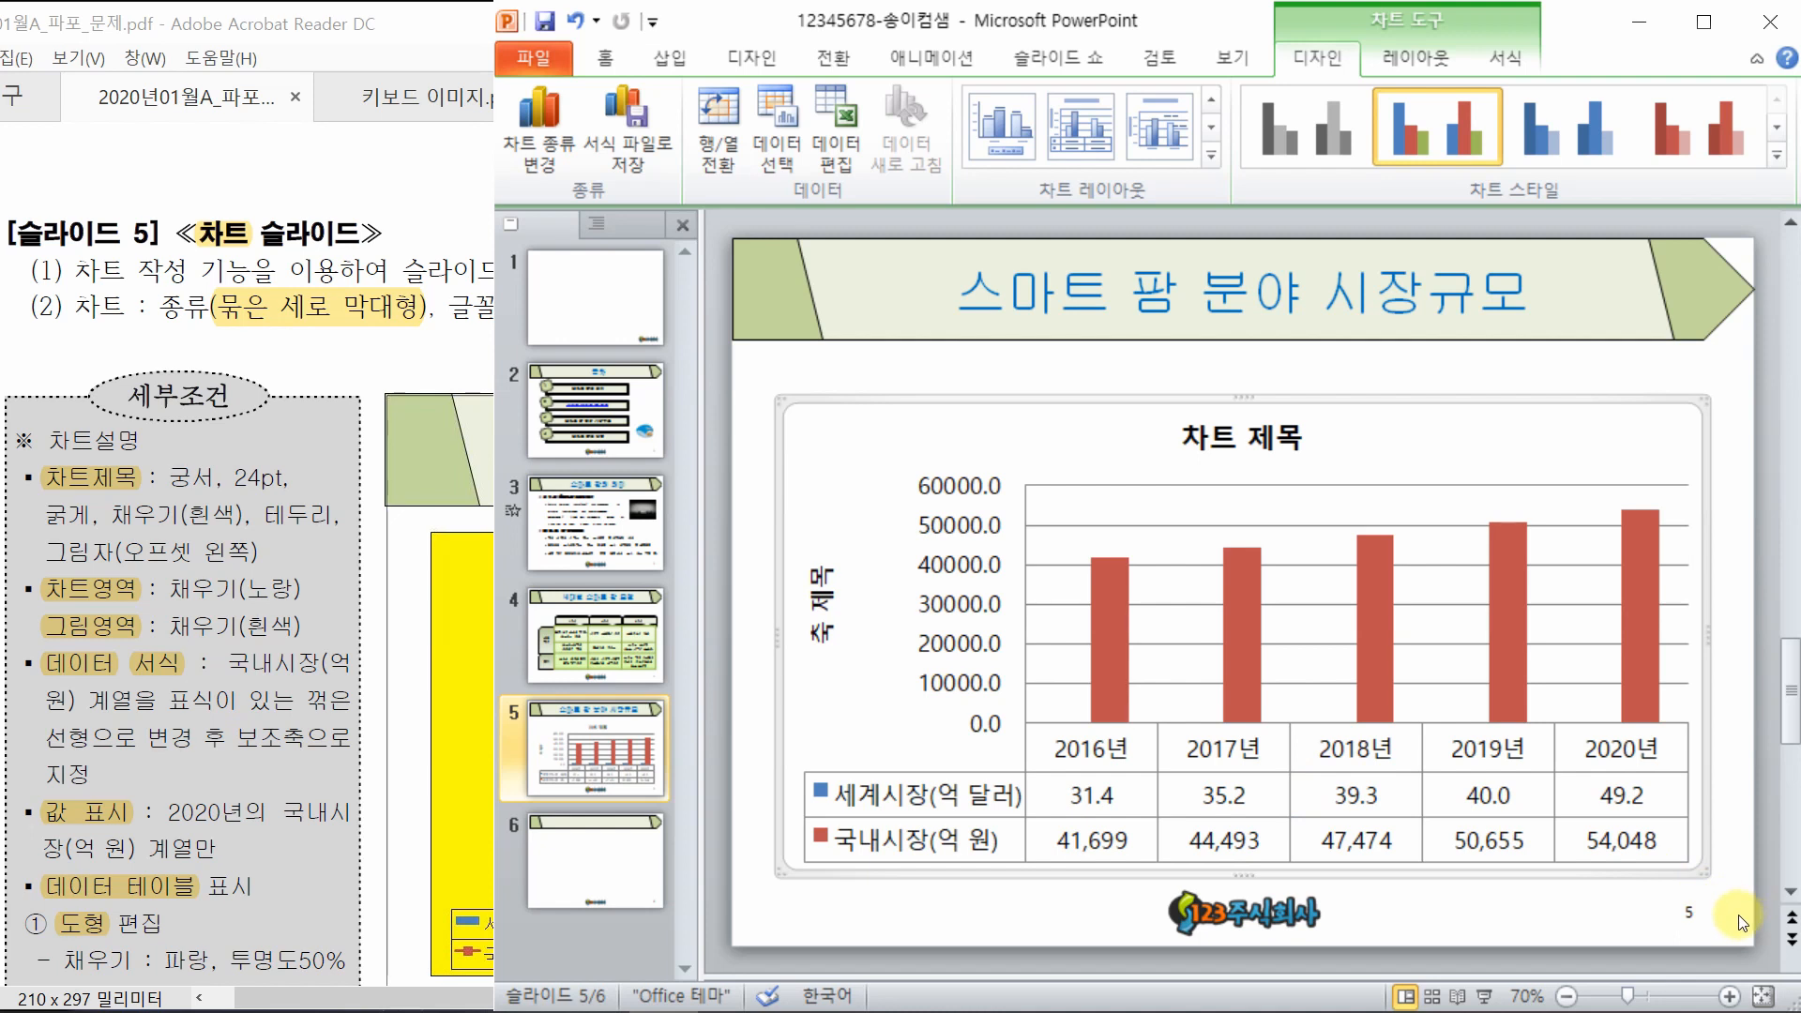
pyautogui.click(307, 352)
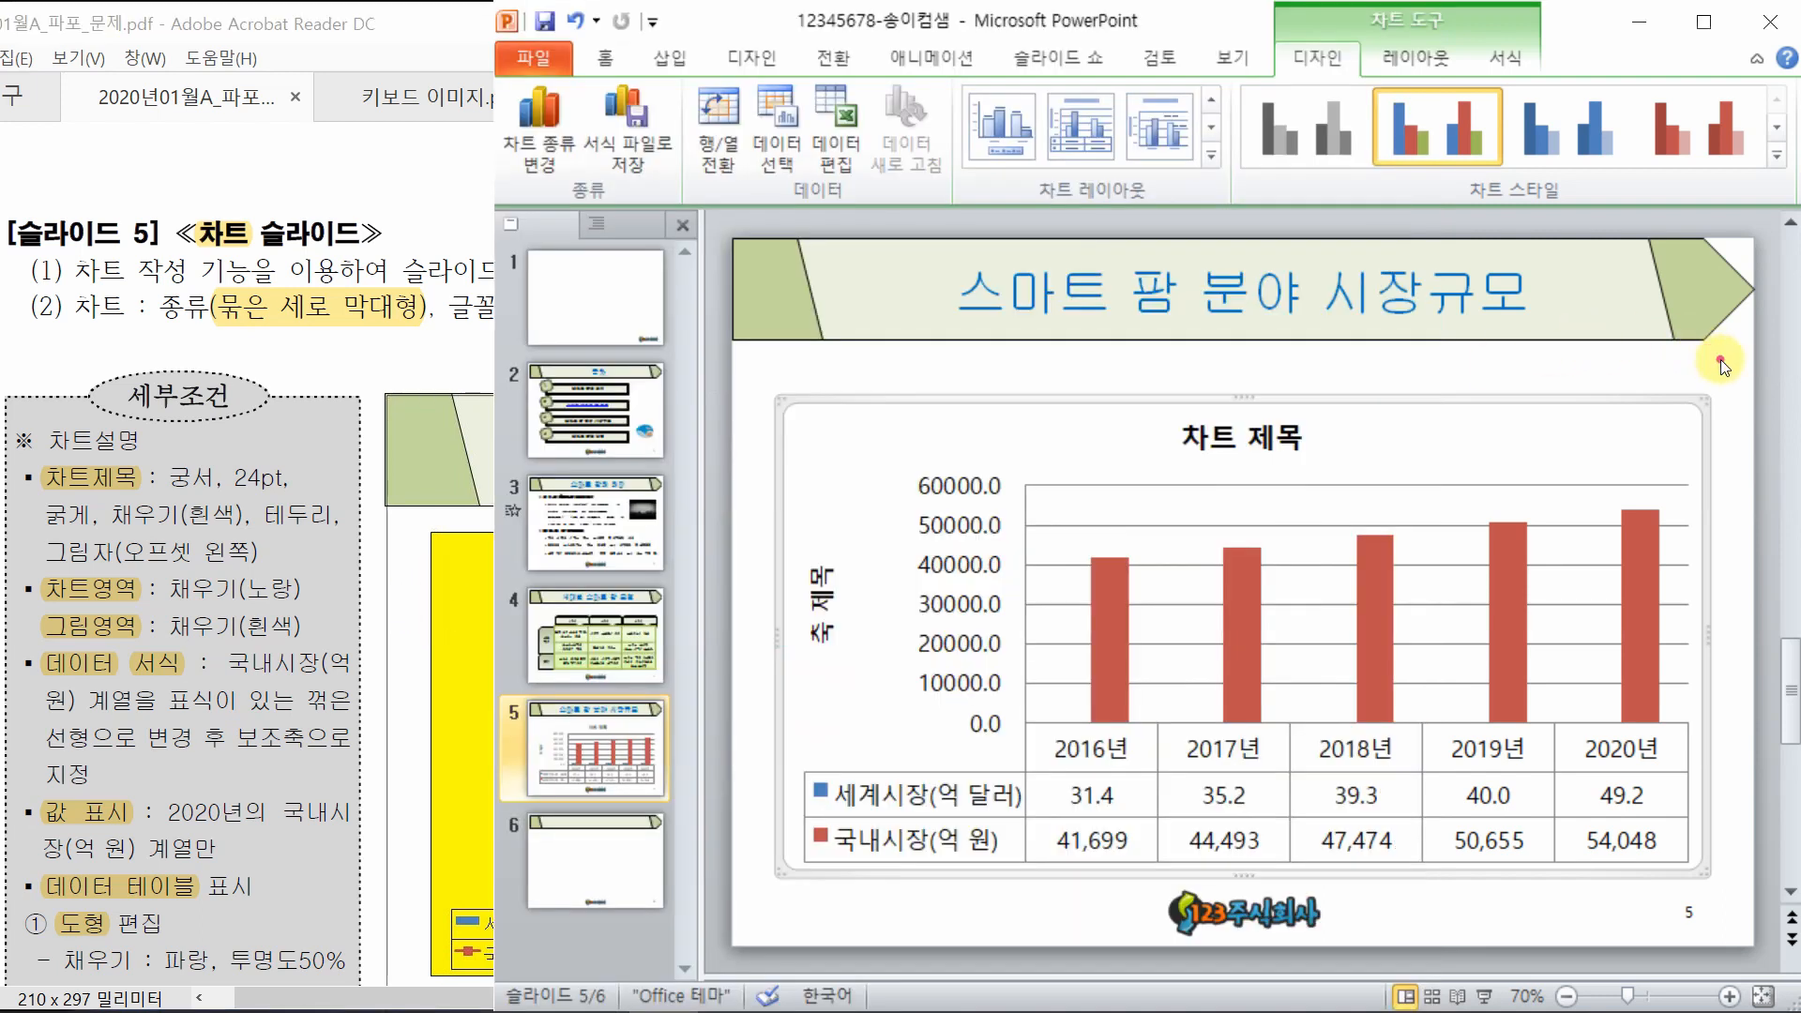
pyautogui.click(1712, 354)
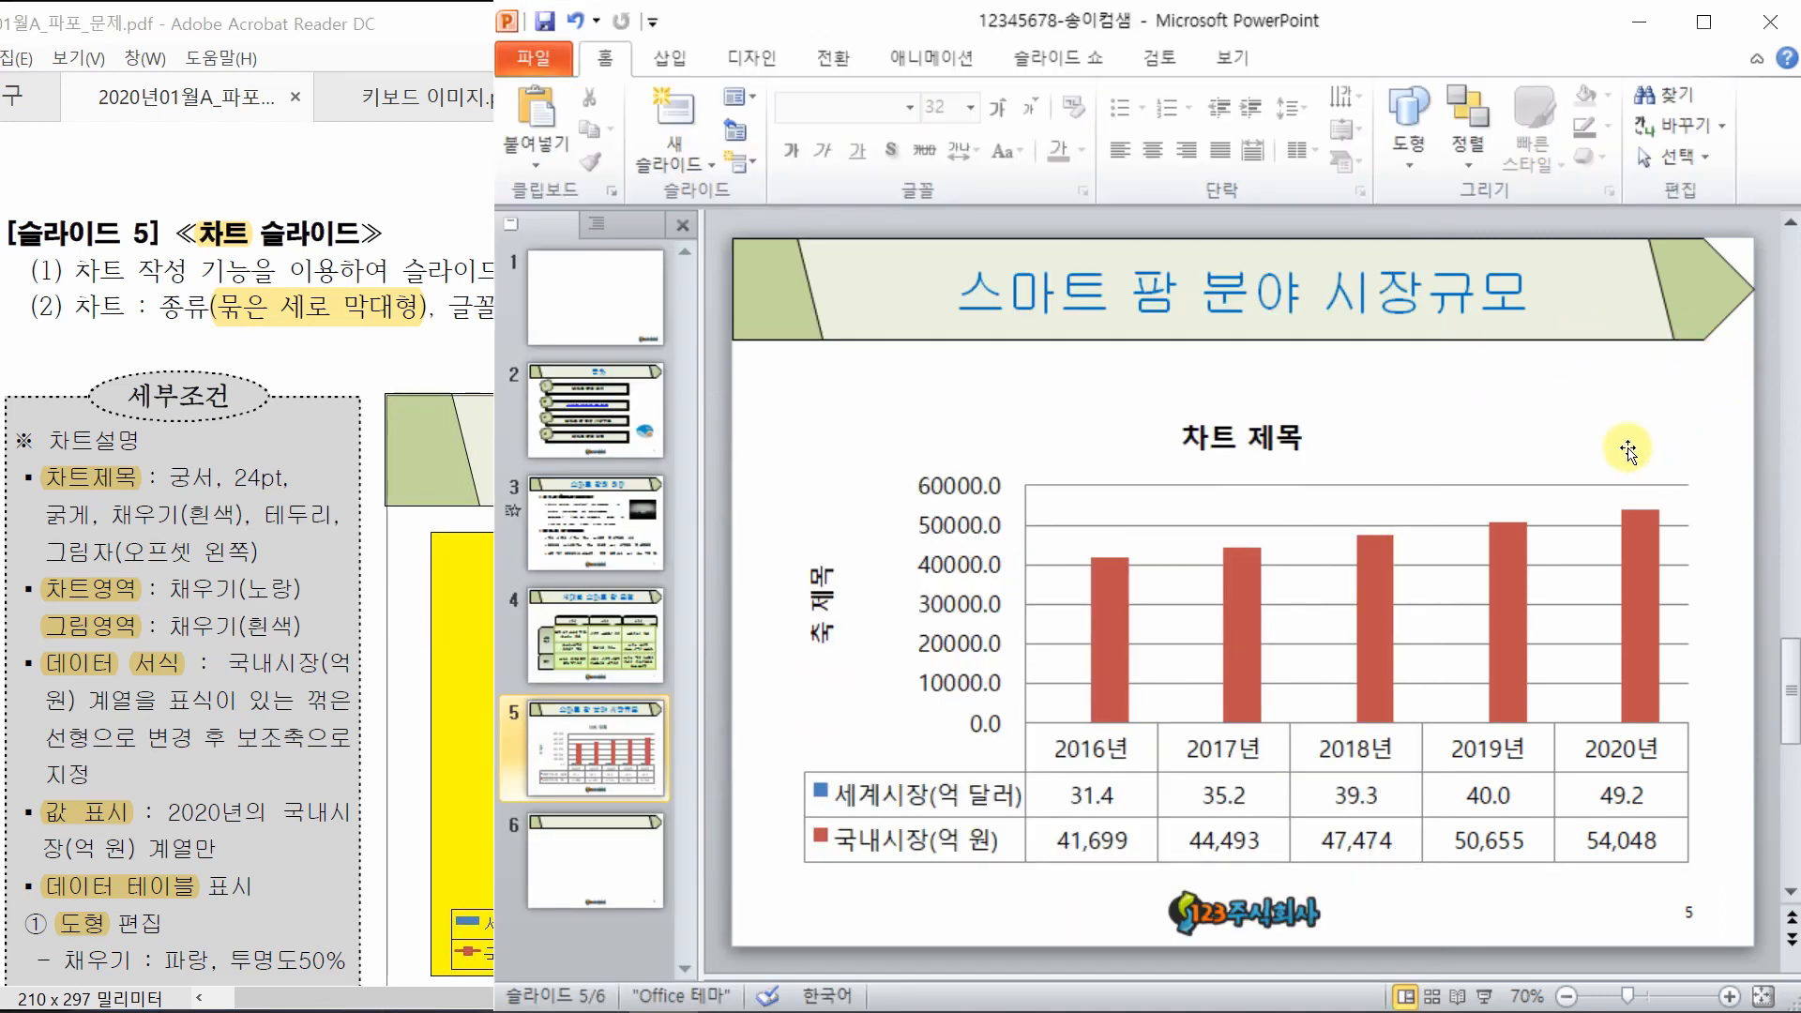
# - Check the font requirement in the exam PDF and set the whole chart's font to 돋움
pyautogui.click(373, 568)
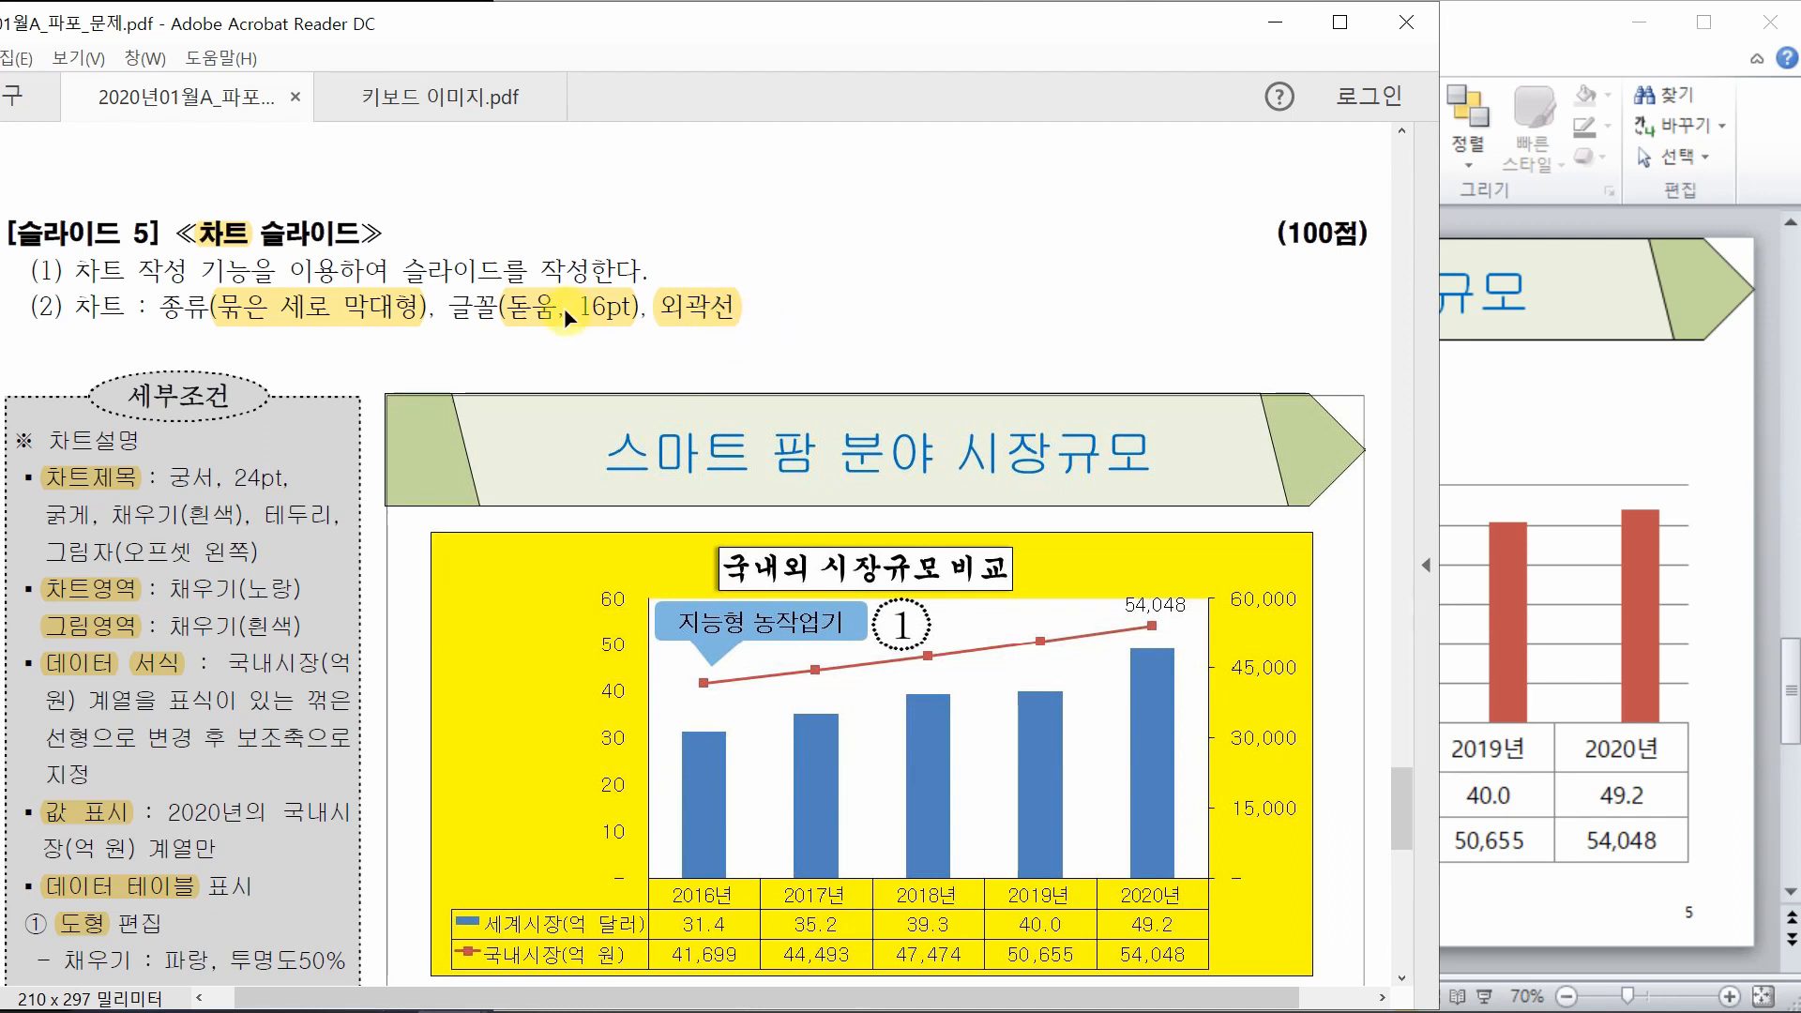
pyautogui.click(1512, 391)
pyautogui.click(987, 514)
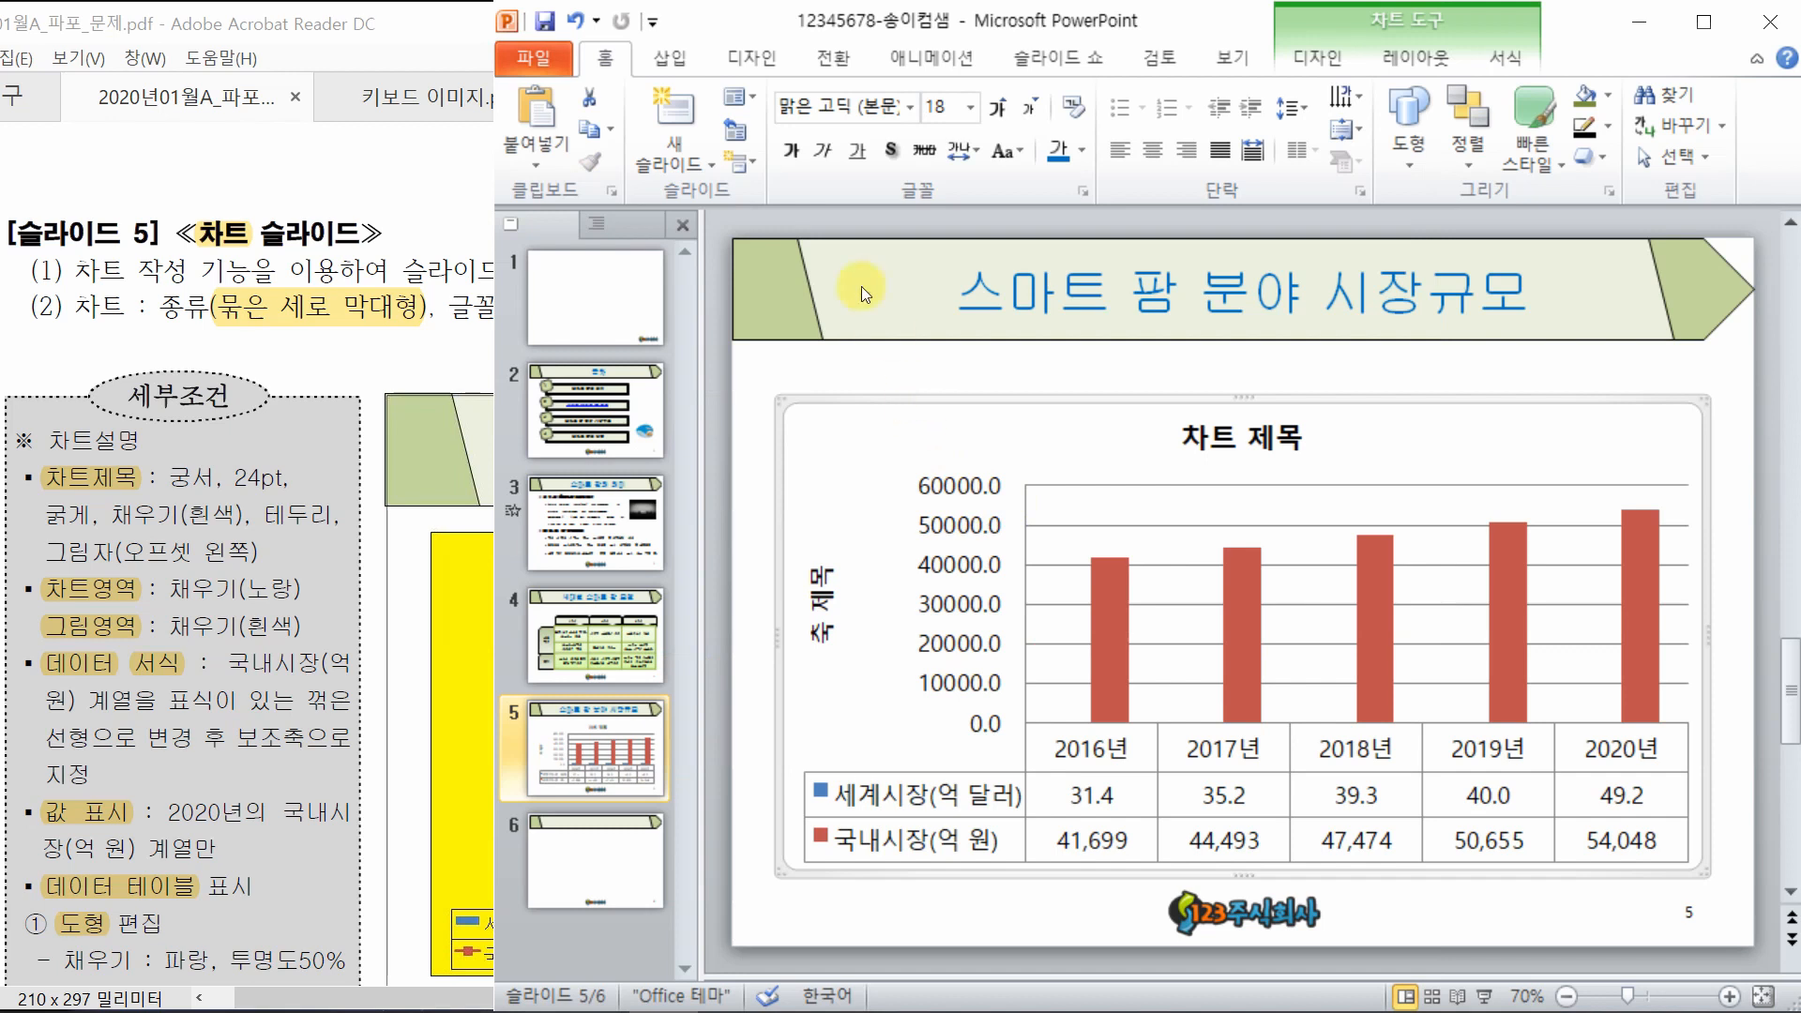
pyautogui.doubleClick(796, 103)
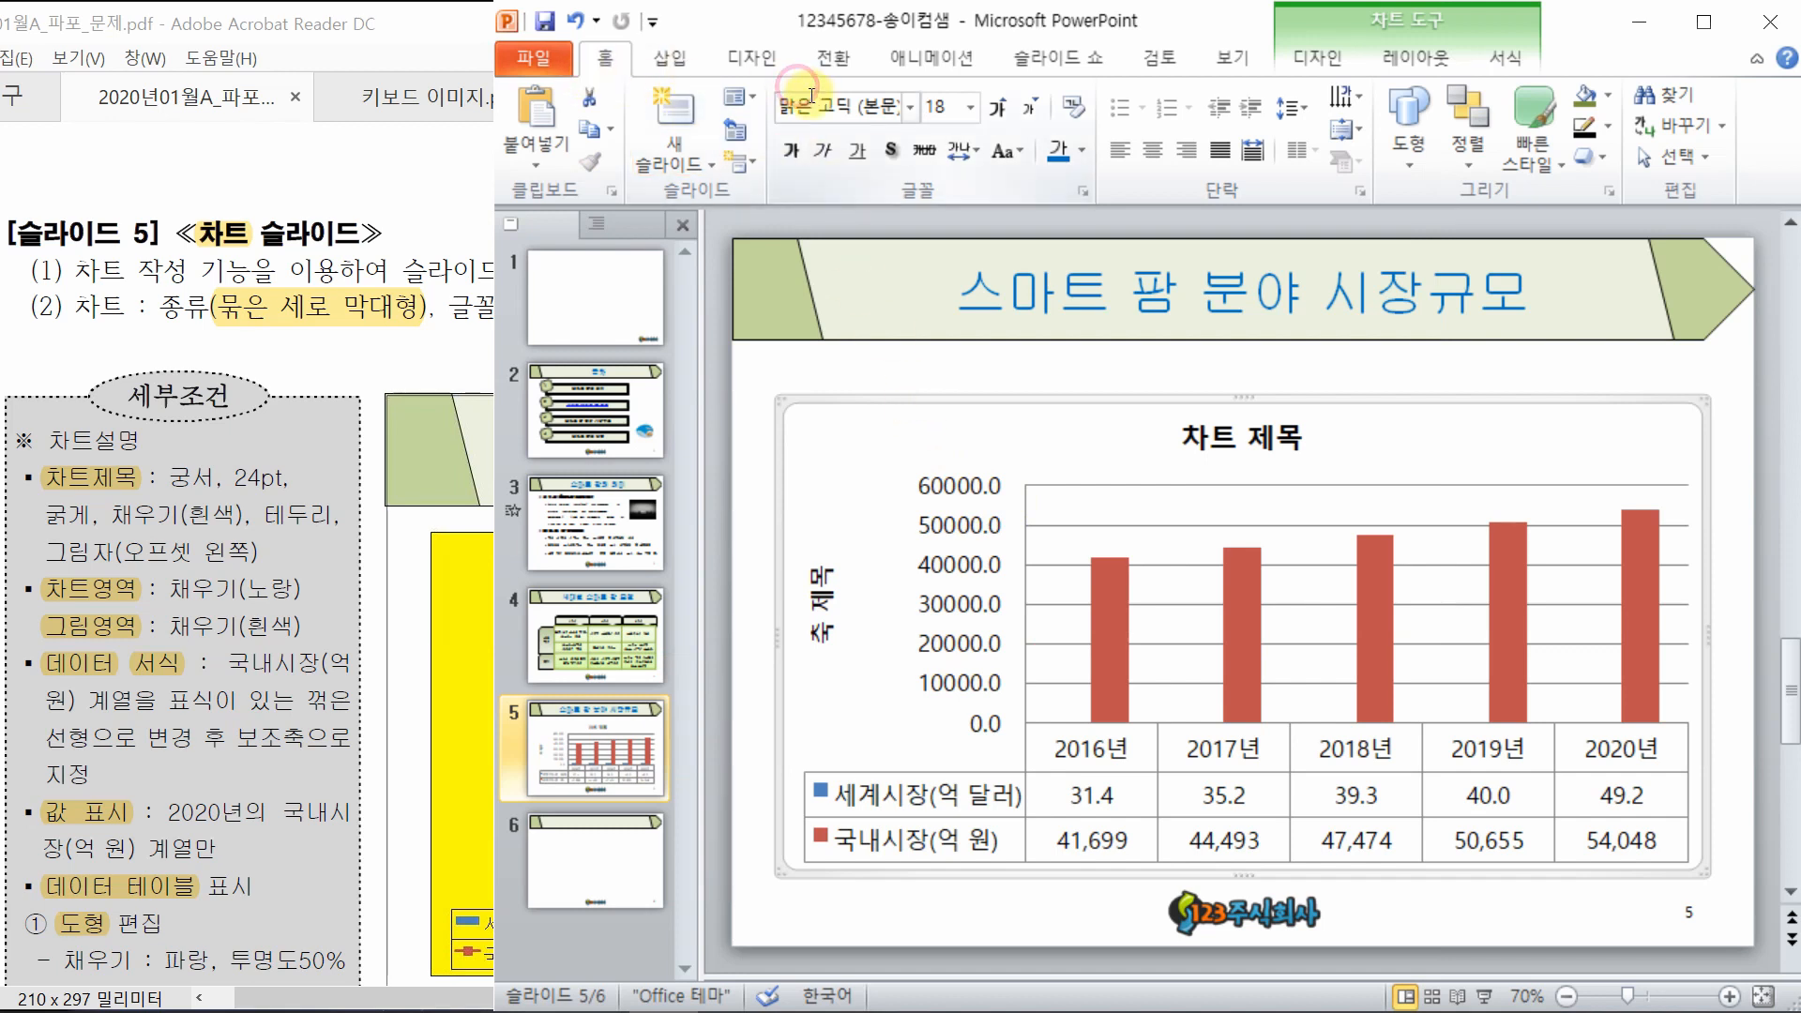
pyautogui.press('Delete')
pyautogui.press('Delete')
pyautogui.press('Delete')
pyautogui.press('Delete')
pyautogui.press('Delete')
pyautogui.press('Delete')
pyautogui.press('Delete')
pyautogui.press('Delete')
pyautogui.press('Delete')
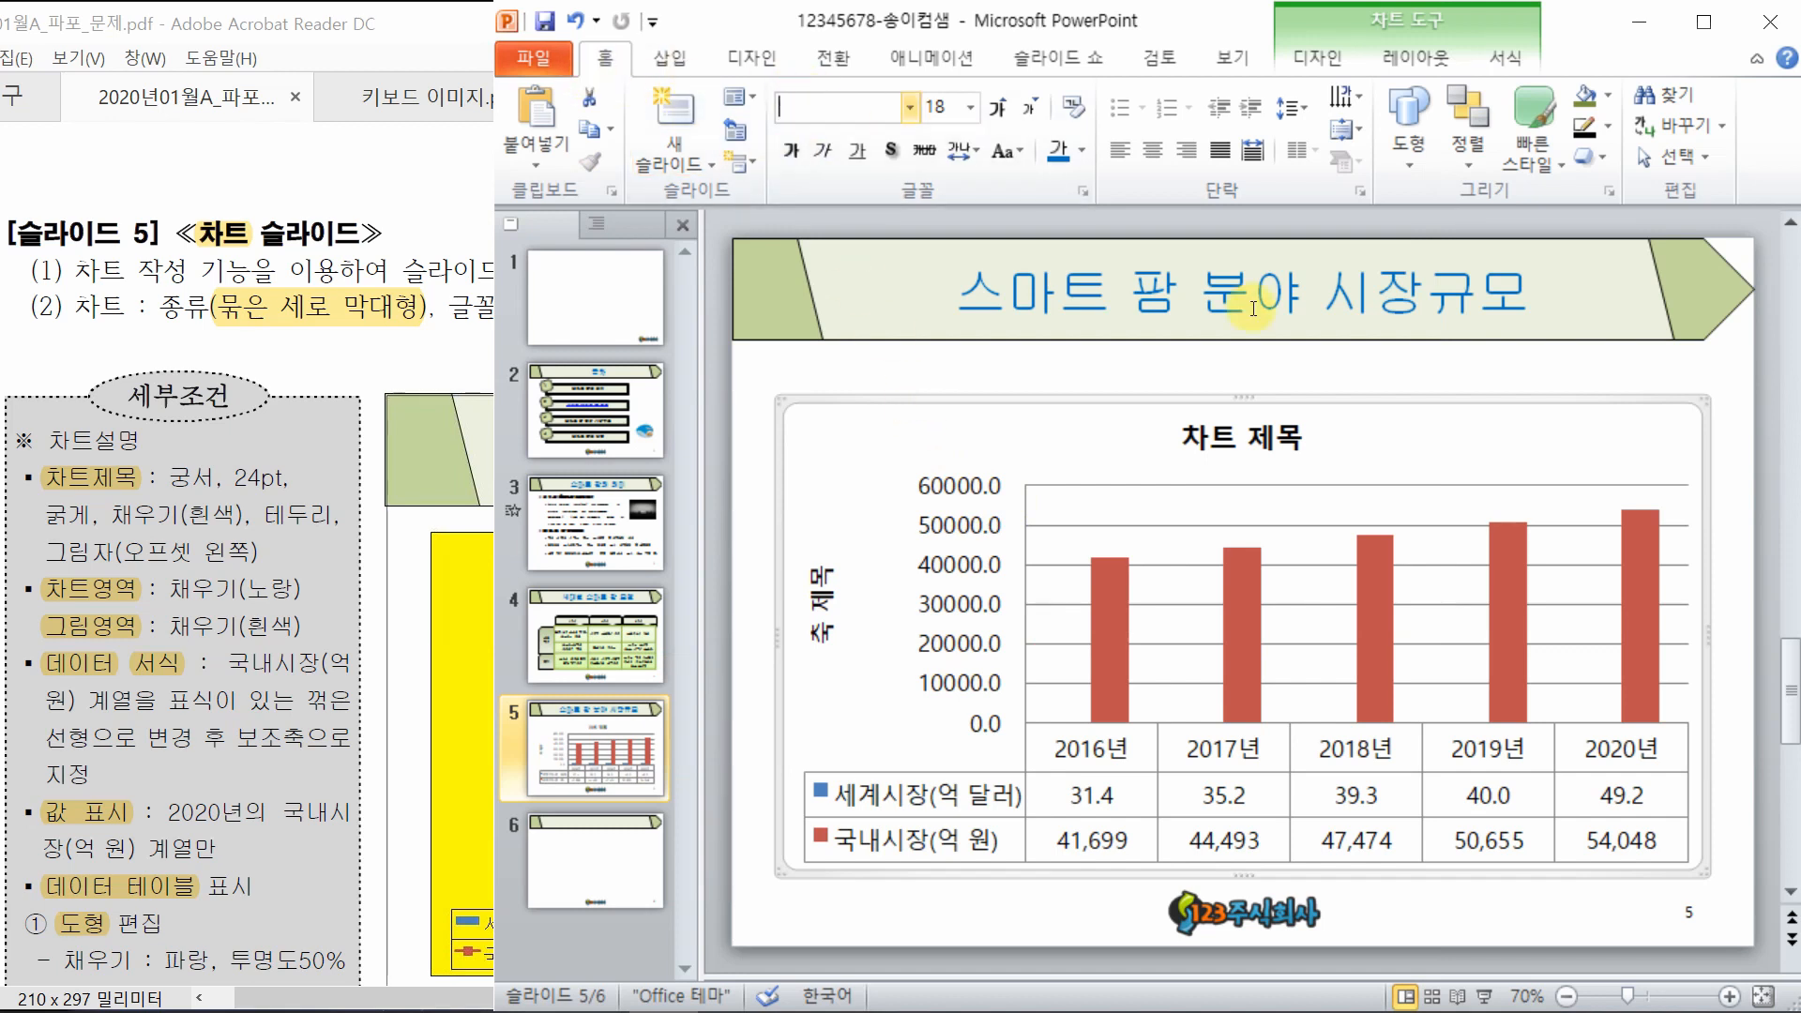
pyautogui.write('돋움')
pyautogui.press('Return')
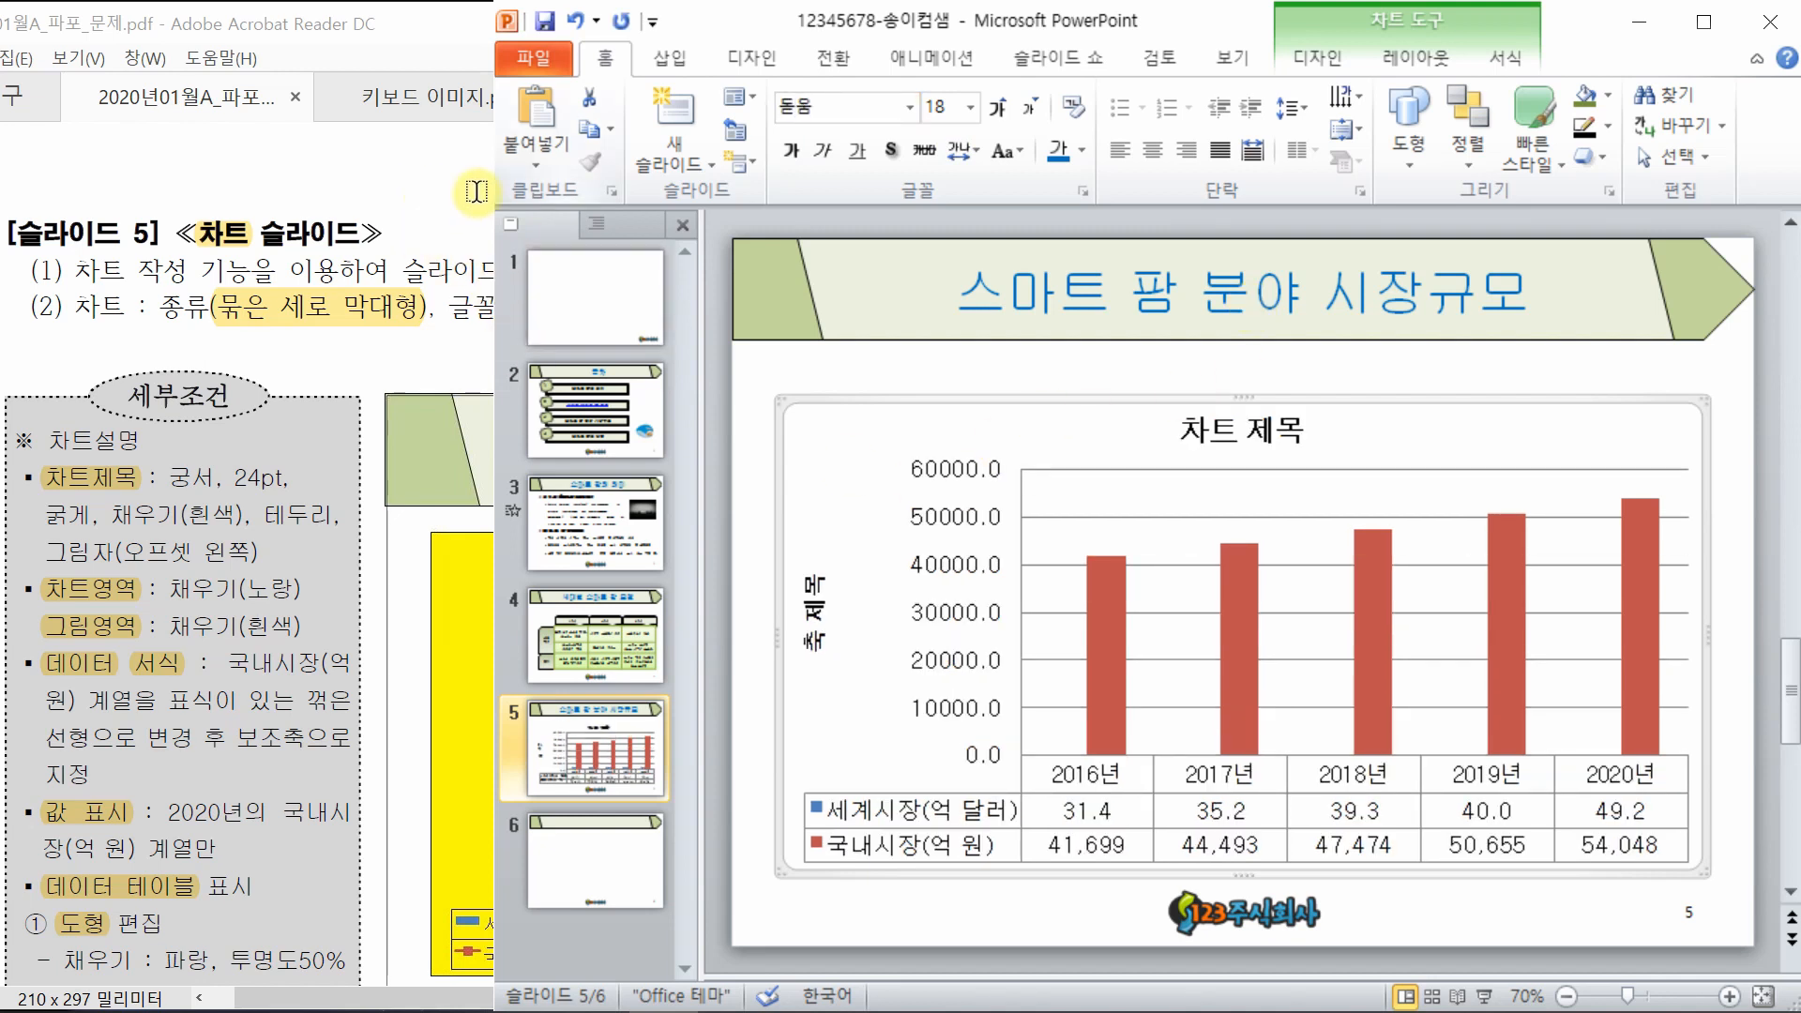
# - Set the whole chart's font size to 16 pt
pyautogui.click(943, 108)
pyautogui.write('16')
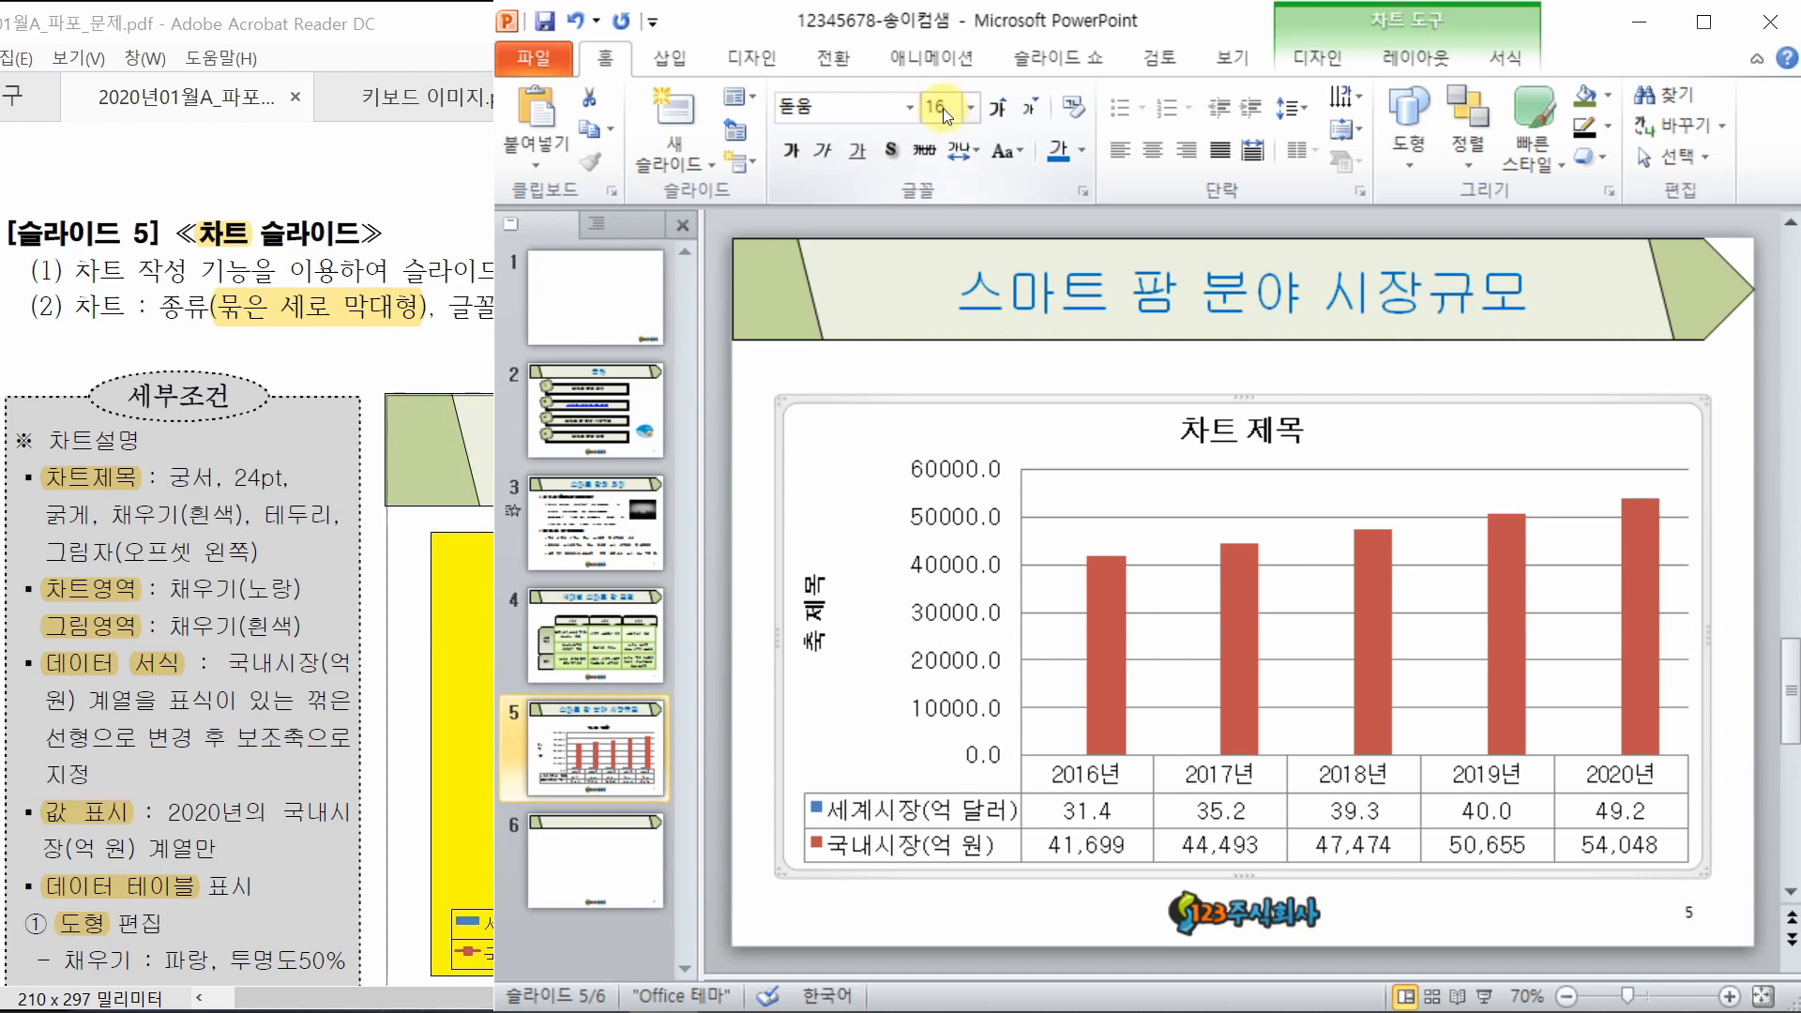
pyautogui.press('Return')
# - Give the chart area a black outline and check it against the 외곽선 requirement in the exam PDF
pyautogui.click(1521, 55)
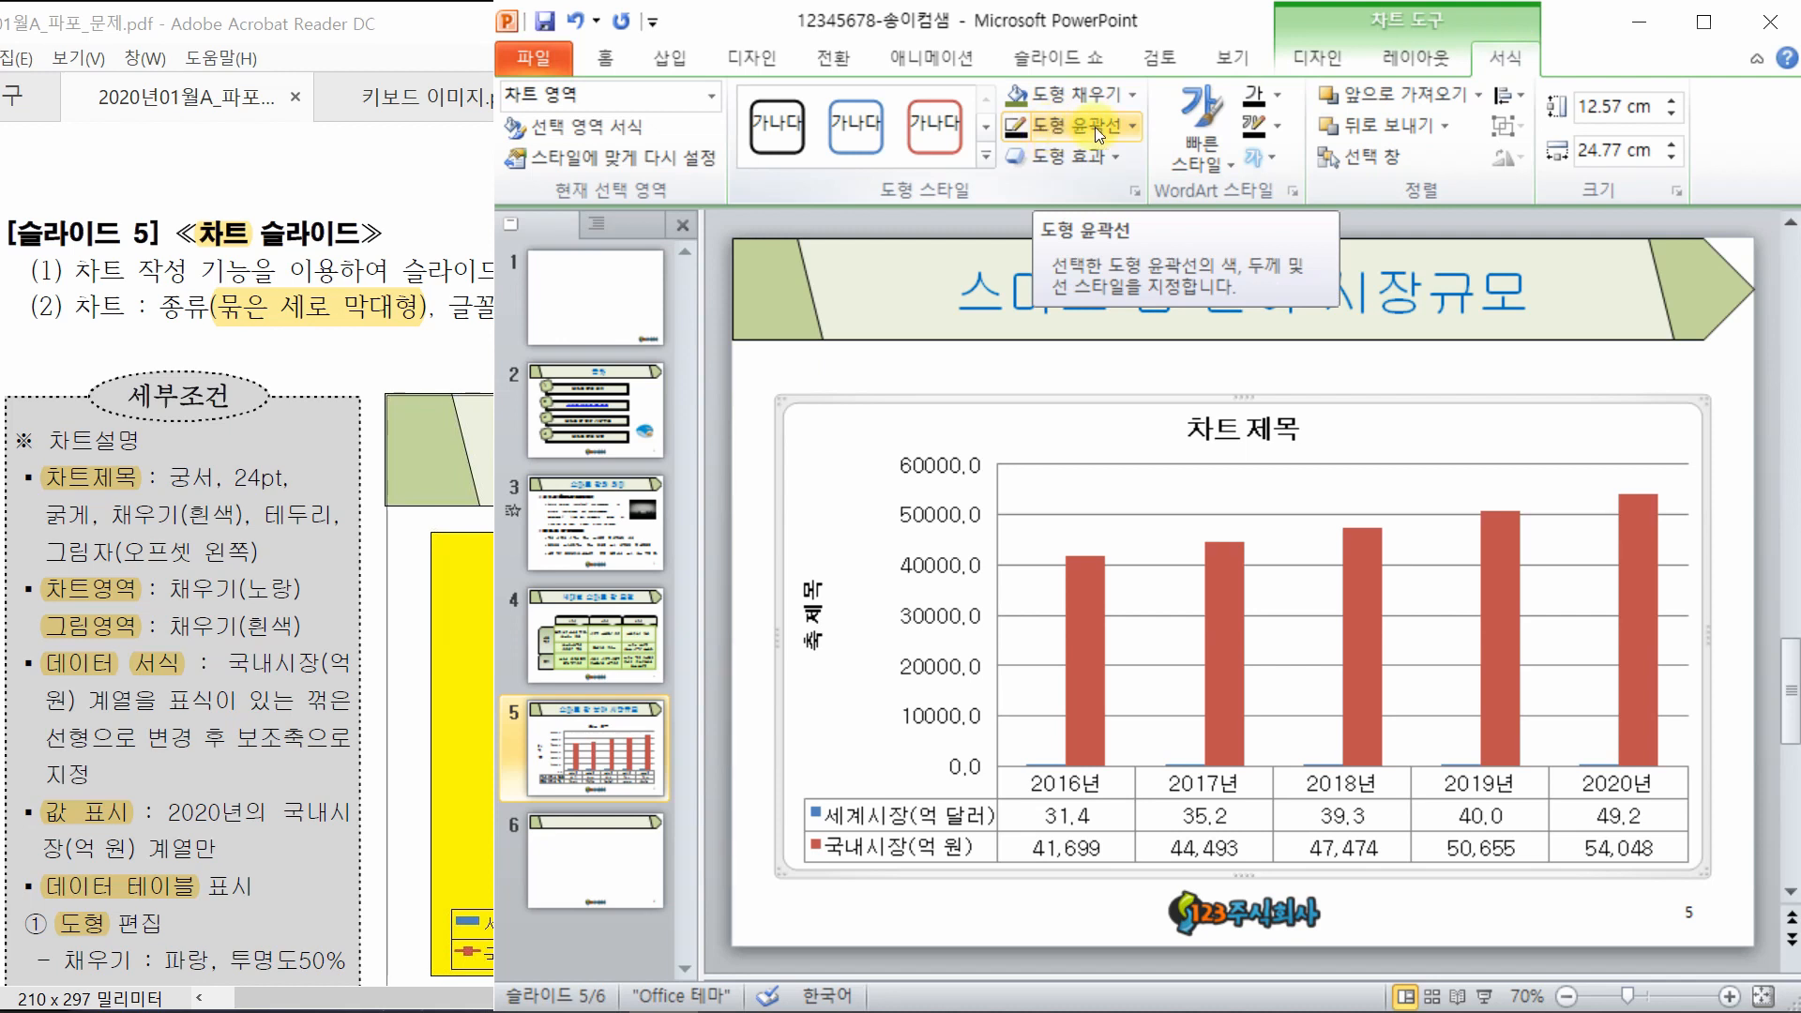
pyautogui.click(1108, 122)
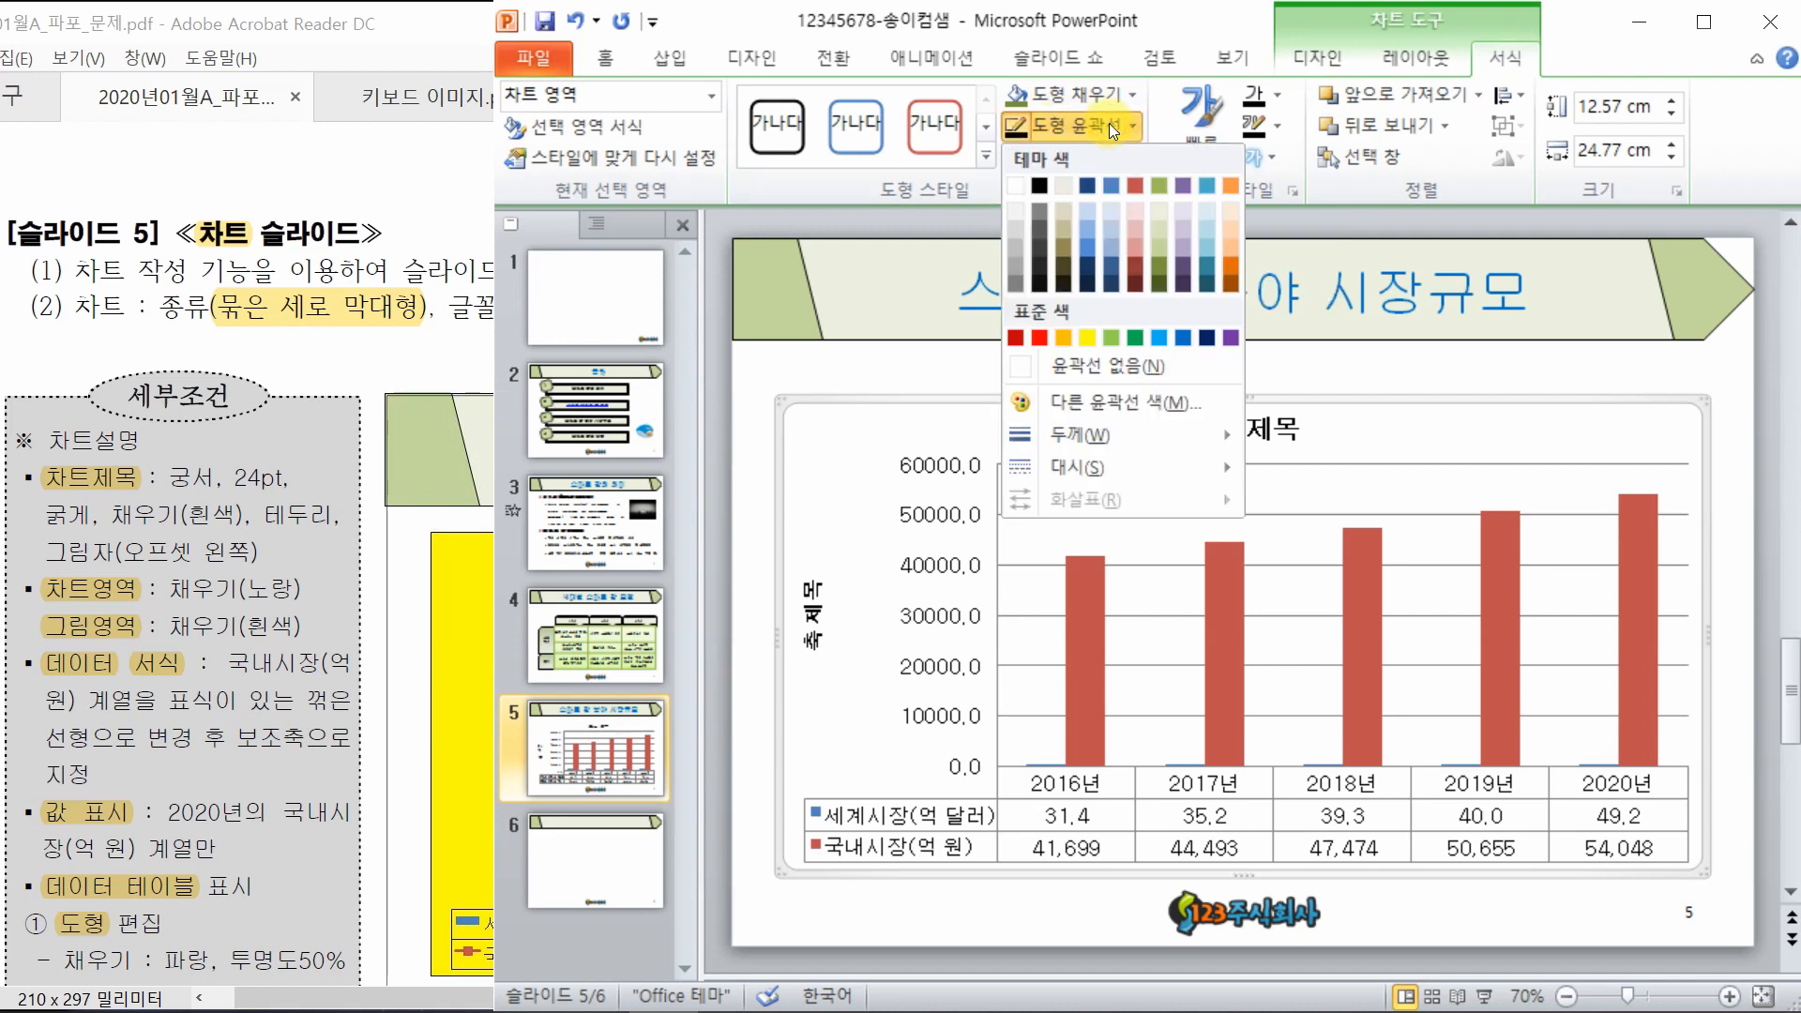
pyautogui.click(1045, 182)
pyautogui.click(892, 359)
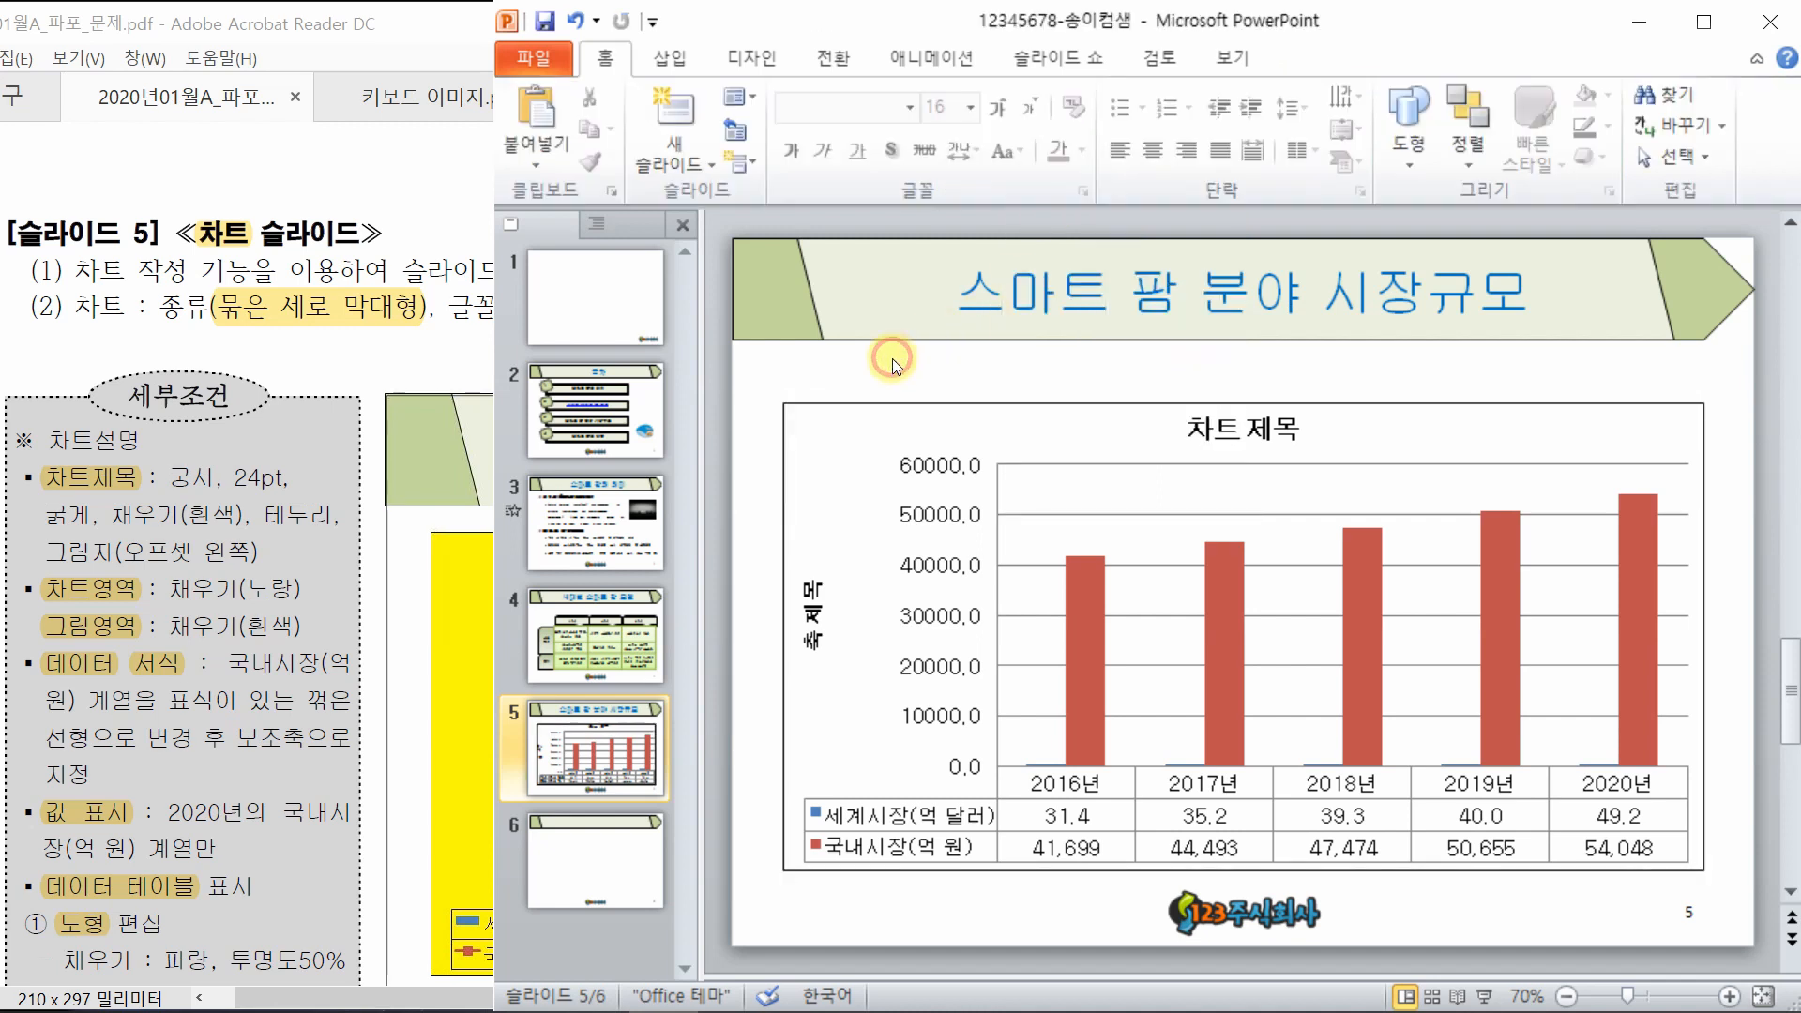
pyautogui.click(420, 349)
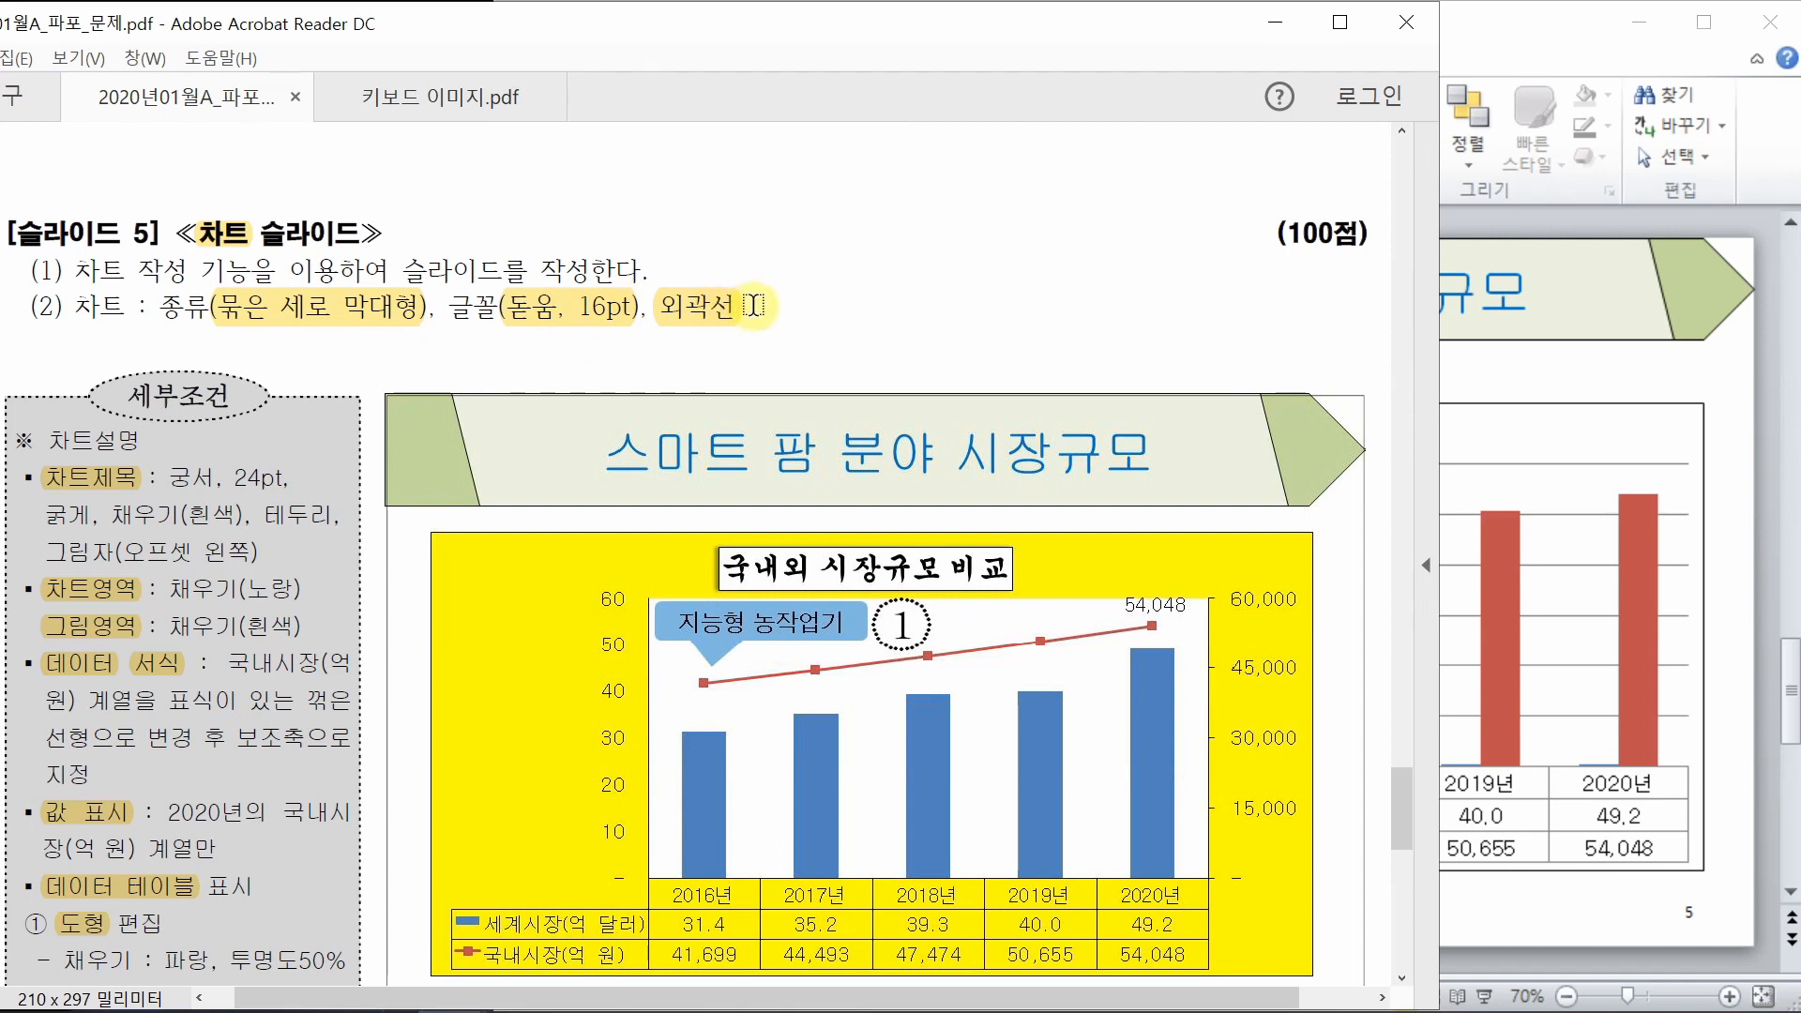